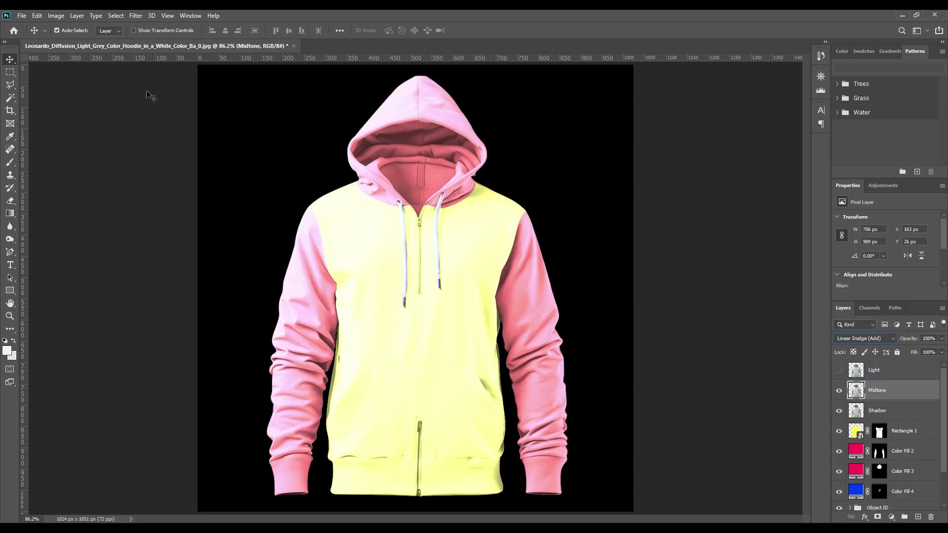
Apply Levels to the Midtone layer with a shadow input of 158 and a white output of 67
{"action": "left_click", "coordinate": [183, 47]}
{"action": "left_click_drag", "start_coordinate": [674, 245], "coordinate": [751, 246]}
{"action": "left_click_drag", "start_coordinate": [799, 287], "coordinate": [714, 286]}
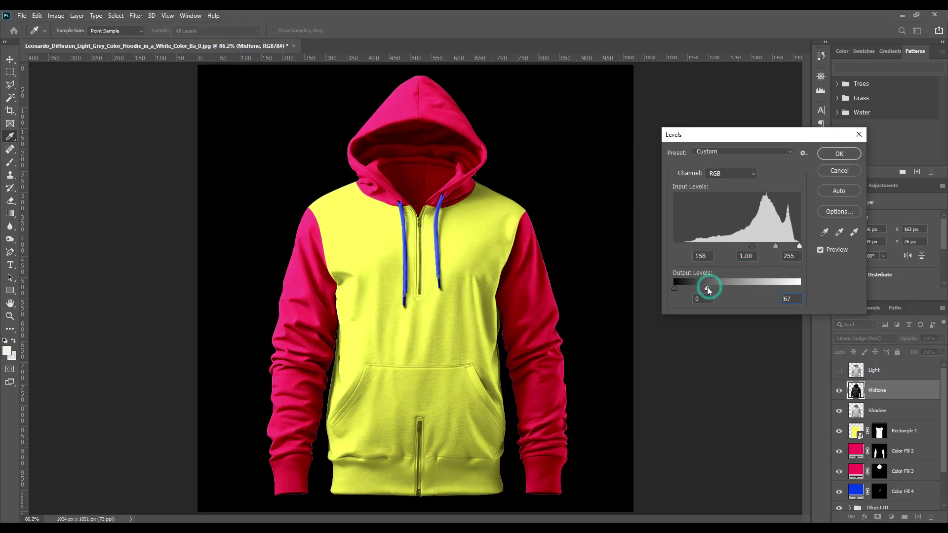
{"action": "left_click", "coordinate": [839, 153]}
Show the Light layer and set its blend mode to Screen
{"action": "left_click", "coordinate": [839, 370]}
{"action": "left_click", "coordinate": [889, 369]}
{"action": "left_click", "coordinate": [864, 338]}
{"action": "left_click", "coordinate": [854, 346]}
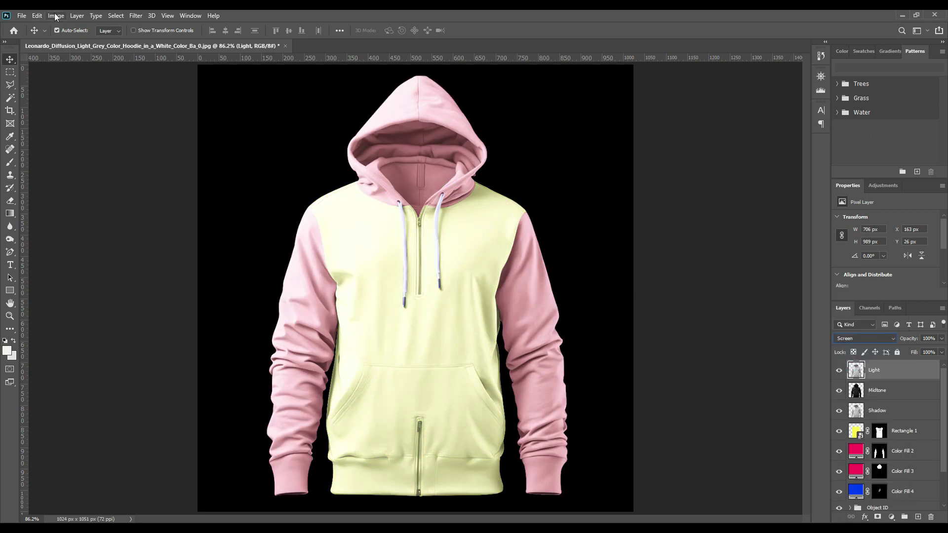
Apply Levels to the Light layer with a shadow input of 213
{"action": "left_click", "coordinate": [56, 16]}
{"action": "mouse_move", "coordinate": [74, 36]}
{"action": "left_click", "coordinate": [182, 47]}
{"action": "left_click_drag", "start_coordinate": [780, 250], "coordinate": [781, 246]}
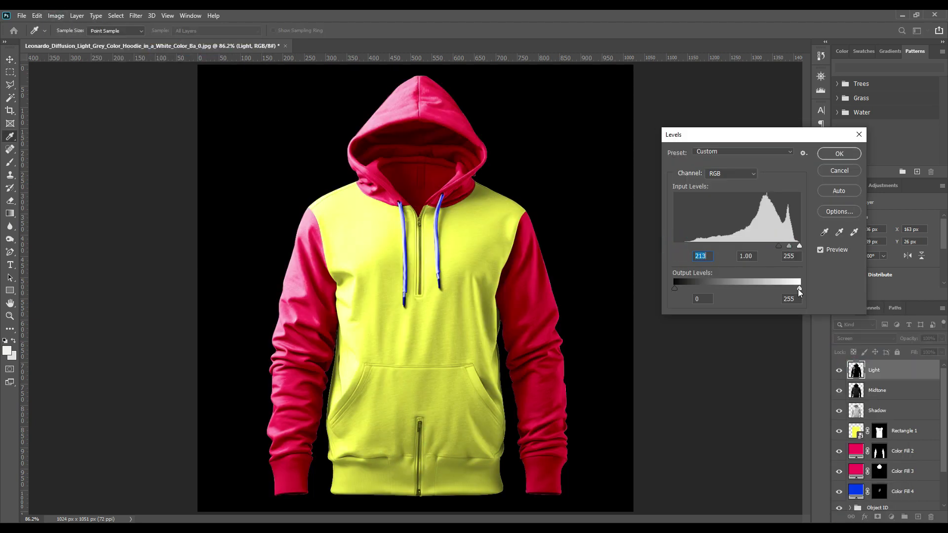
{"action": "left_click", "coordinate": [839, 153]}
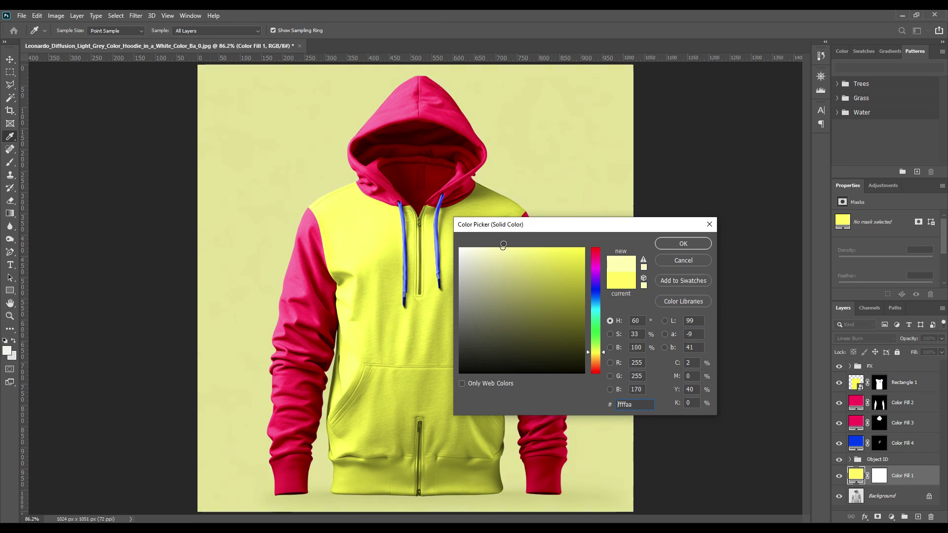
Change the background colour fill to white and the sleeves' colour fill to bright blue, about #1d97ff
{"action": "mouse_move", "coordinate": [504, 245]}
{"action": "left_mouse_down"}
{"action": "mouse_move", "coordinate": [464, 251]}
{"action": "mouse_move", "coordinate": [450, 318]}
{"action": "mouse_move", "coordinate": [438, 312]}
{"action": "left_mouse_up"}
{"action": "left_click", "coordinate": [683, 243]}
{"action": "left_click", "coordinate": [902, 403]}
{"action": "double_click", "coordinate": [856, 402]}
{"action": "left_click", "coordinate": [596, 299]}
{"action": "left_click", "coordinate": [570, 252]}
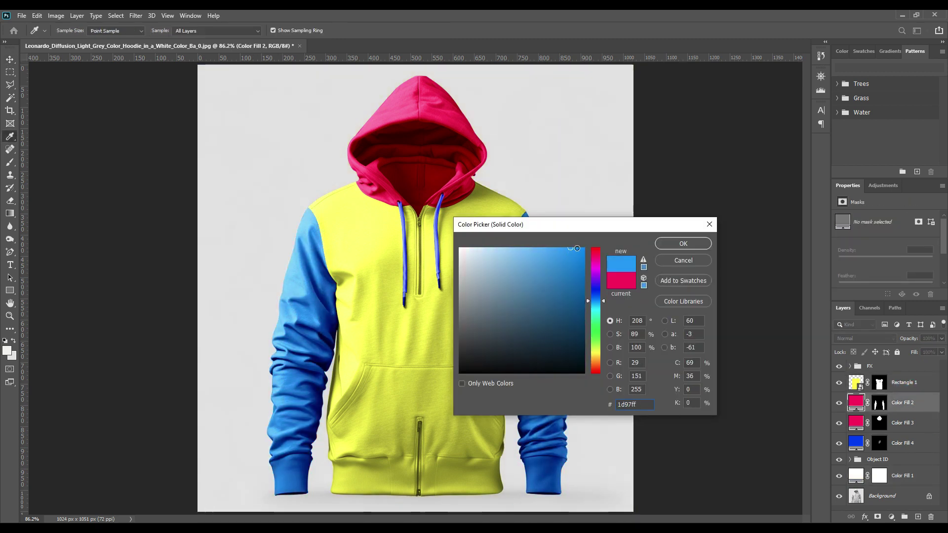
{"action": "left_click", "coordinate": [683, 244]}
Adjust the colours of the hood and drawstring fill layers
{"action": "left_click", "coordinate": [860, 423]}
{"action": "double_click", "coordinate": [856, 442]}
{"action": "key", "text": "Return"}
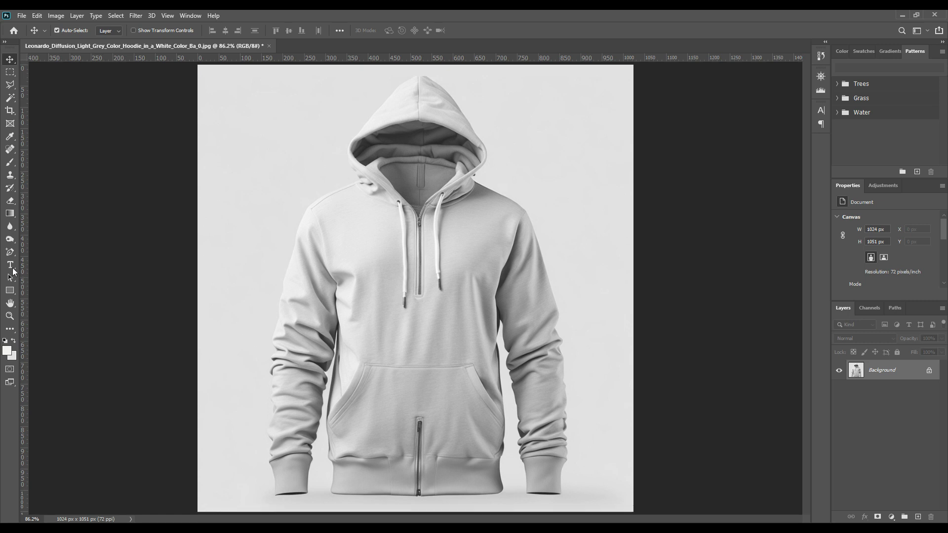
Start a Pen tool shape at the left base of the hood and trace it along the left shoulder
{"action": "right_click", "coordinate": [10, 253]}
{"action": "left_click", "coordinate": [39, 252]}
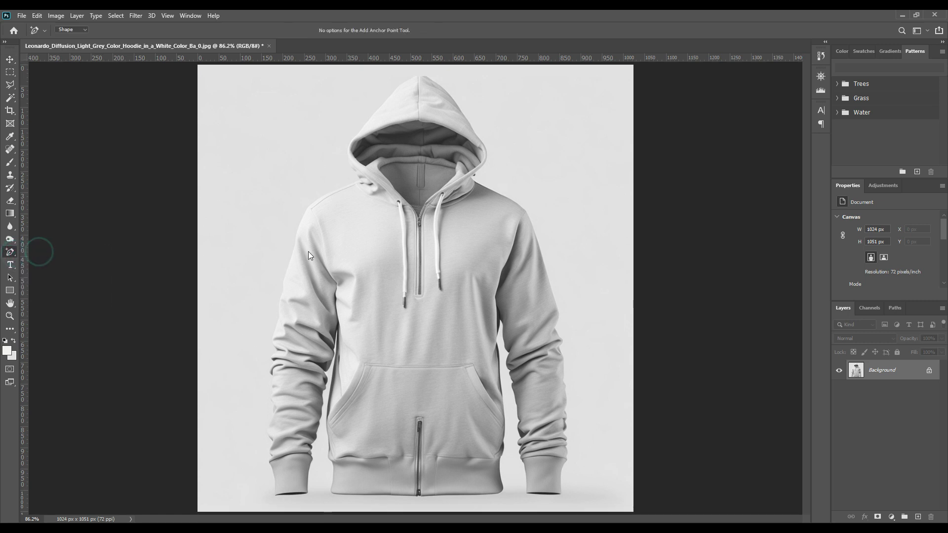
{"action": "key", "text": "ctrl+plus"}
{"action": "key", "text": "ctrl+0"}
{"action": "key", "text": "ctrl+plus"}
{"action": "key", "text": "ctrl+plus"}
{"action": "key", "text": "ctrl+plus"}
{"action": "key", "text": "ctrl+plus"}
{"action": "left_click_drag", "start_coordinate": [309, 256], "coordinate": [432, 361]}
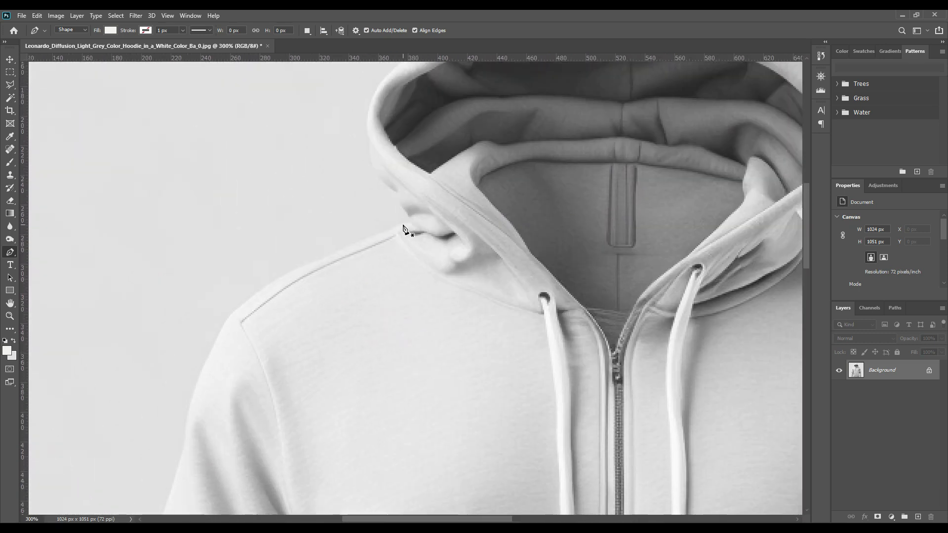
{"action": "left_click", "coordinate": [402, 206]}
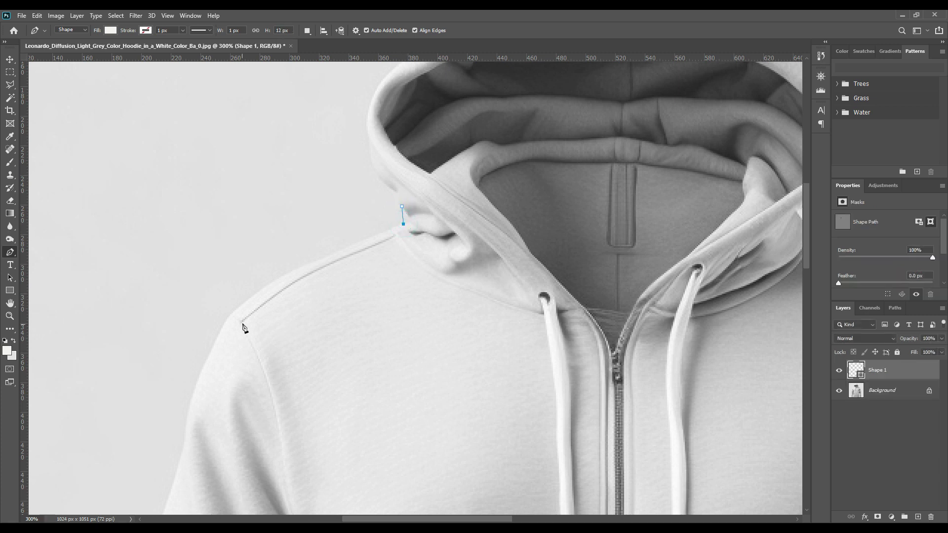
{"action": "left_click", "coordinate": [234, 311]}
{"action": "left_click", "coordinate": [185, 447]}
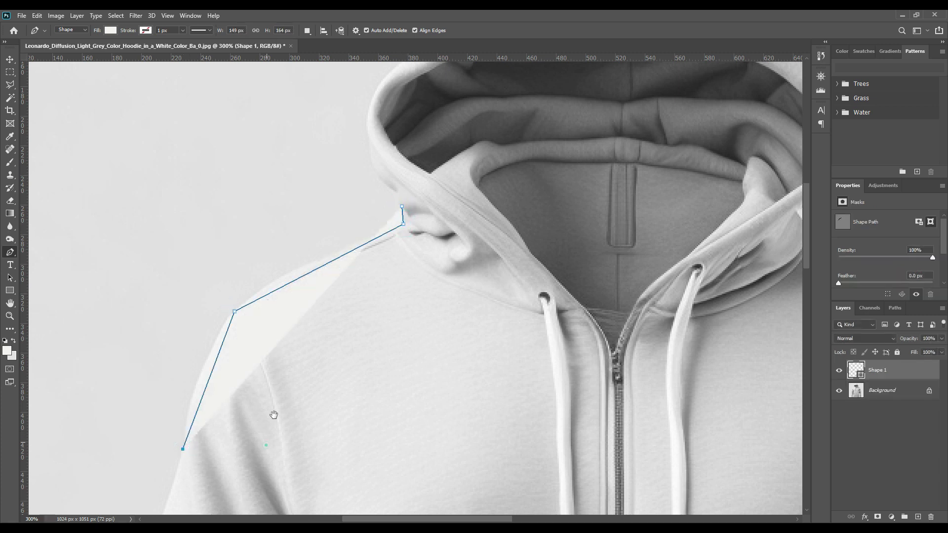
Continue the rough path down the outer edge of the left upper sleeve to the elbow folds
{"action": "left_click_drag", "start_coordinate": [262, 446], "coordinate": [325, 328]}
{"action": "left_click", "coordinate": [261, 207]}
{"action": "left_click_drag", "start_coordinate": [322, 290], "coordinate": [329, 195]}
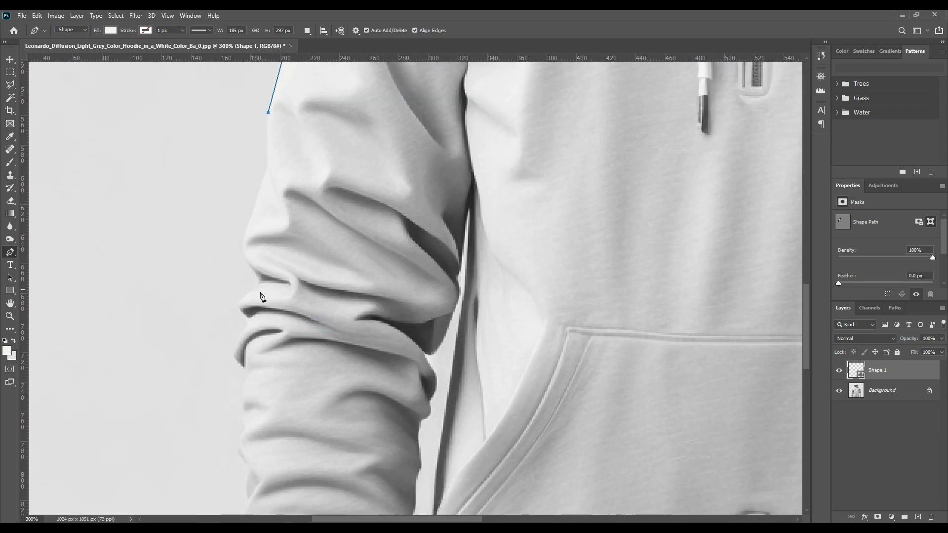
{"action": "left_click", "coordinate": [243, 244]}
{"action": "left_click", "coordinate": [240, 303]}
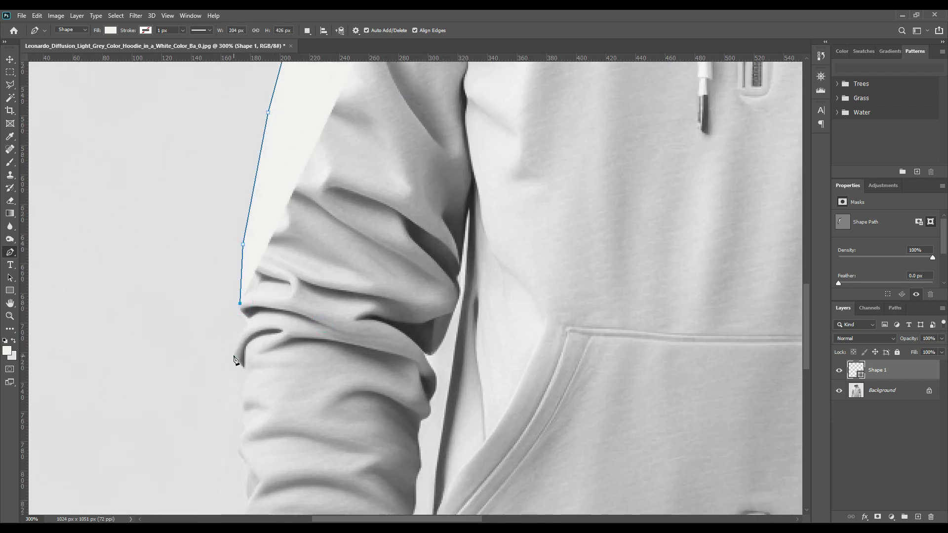
{"action": "left_click", "coordinate": [234, 355]}
{"action": "left_click", "coordinate": [244, 367]}
Trace the outer left forearm down to the cuff and set the shape layer's opacity to 0%
{"action": "left_click_drag", "start_coordinate": [281, 417], "coordinate": [288, 353]}
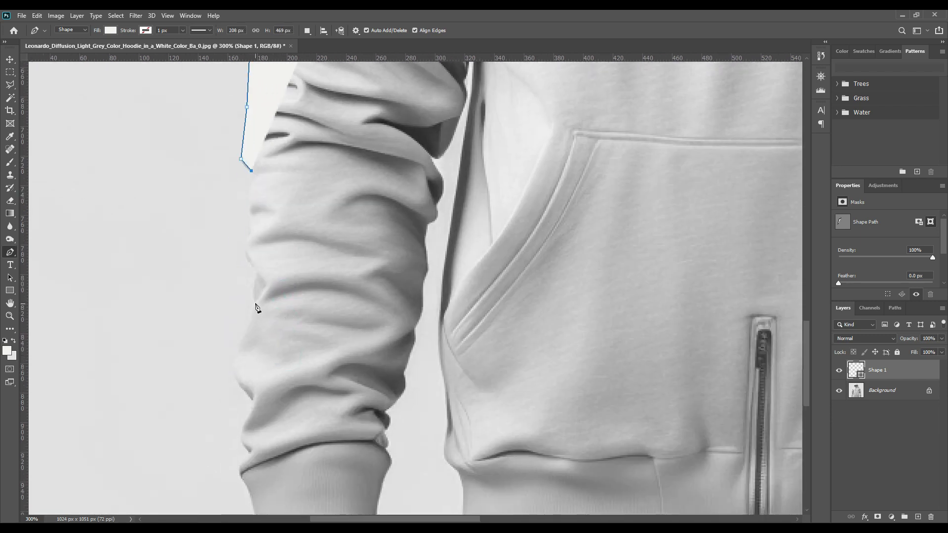
{"action": "left_click", "coordinate": [256, 275]}
{"action": "left_click", "coordinate": [250, 398]}
{"action": "left_click_drag", "start_coordinate": [296, 509], "coordinate": [301, 346]}
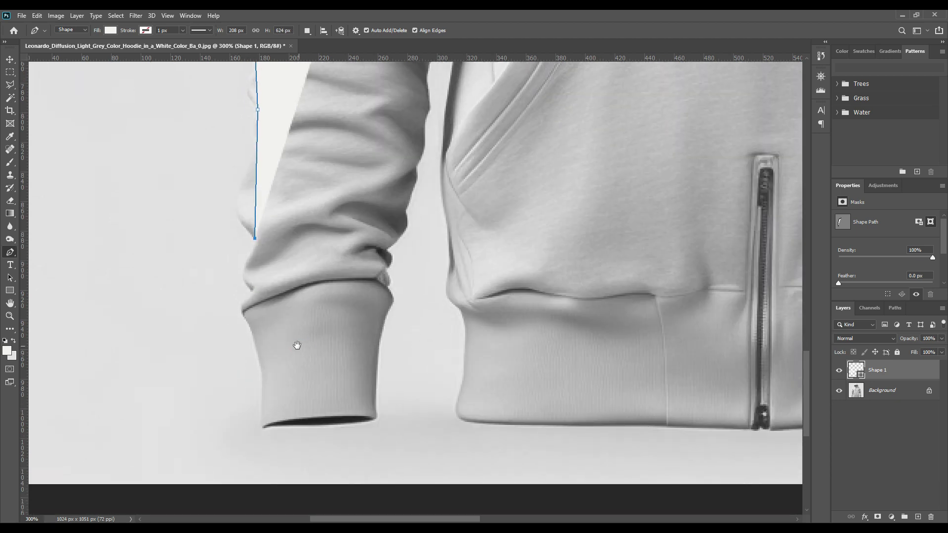
{"action": "left_click", "coordinate": [254, 339]}
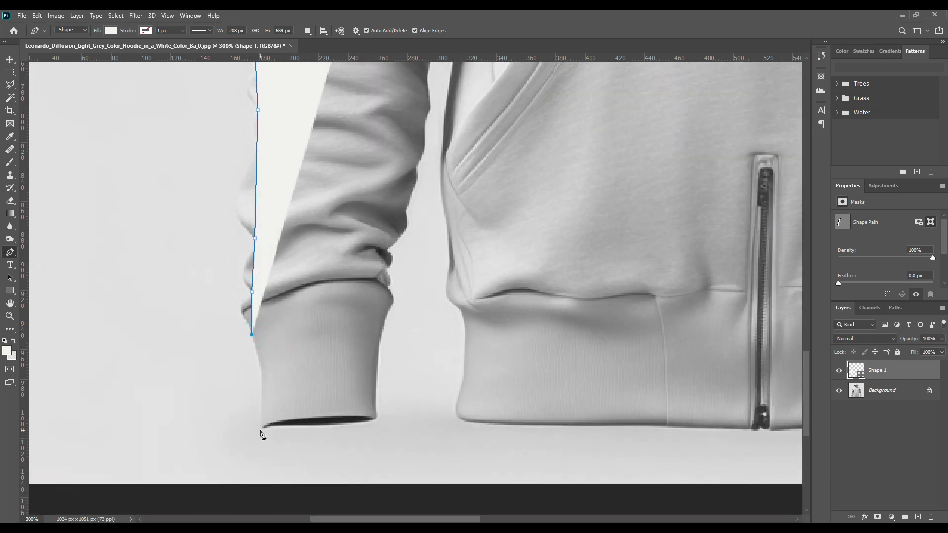
{"action": "key", "text": "0"}
{"action": "key", "text": "0"}
Trace roughly around the left cuff, up the inner sleeve, down the body's left side and along the hem
{"action": "scroll", "coordinate": [409, 356], "scroll_direction": "up", "scroll_amount": 5}
{"action": "left_click", "coordinate": [405, 355]}
{"action": "scroll", "coordinate": [420, 257], "scroll_direction": "up", "scroll_amount": 2}
{"action": "scroll", "coordinate": [432, 345], "scroll_direction": "down", "scroll_amount": 10}
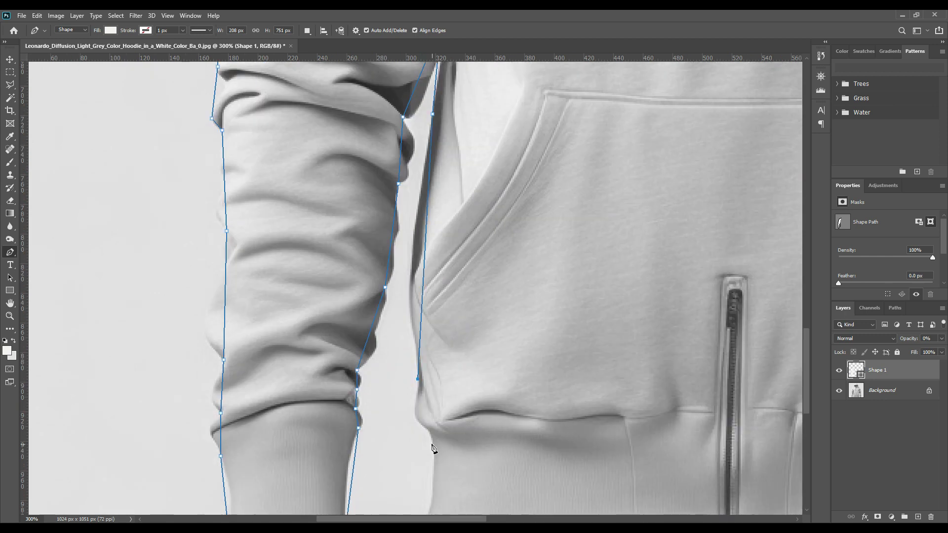
{"action": "scroll", "coordinate": [474, 345], "scroll_direction": "right", "scroll_amount": 4}
{"action": "scroll", "coordinate": [535, 376], "scroll_direction": "right", "scroll_amount": 5}
{"action": "left_click", "coordinate": [600, 399]}
{"action": "left_click", "coordinate": [605, 221]}
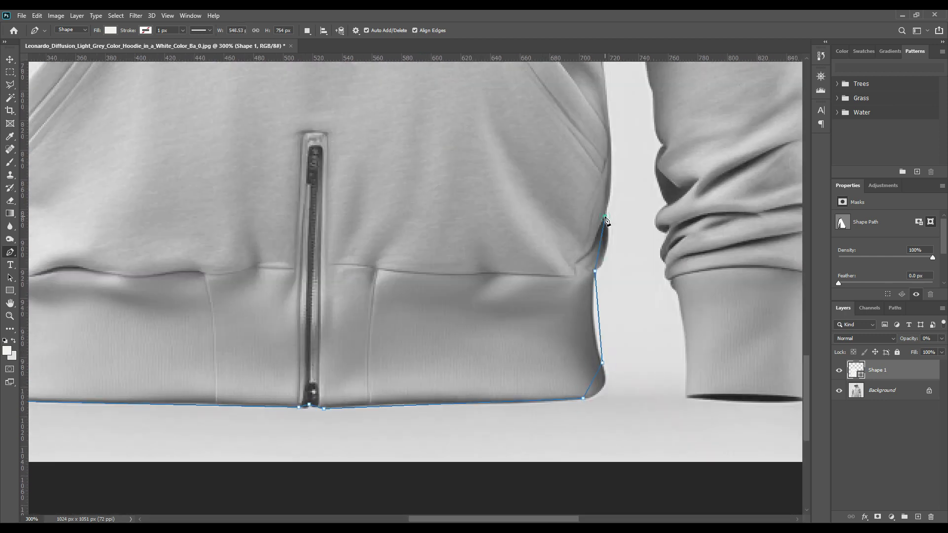
Continue the path up the body's right side and down the inner edge of the right sleeve
{"action": "scroll", "coordinate": [597, 237], "scroll_direction": "up", "scroll_amount": 6}
{"action": "left_click", "coordinate": [590, 249]}
{"action": "left_click", "coordinate": [601, 171]}
{"action": "left_click", "coordinate": [633, 288]}
{"action": "scroll", "coordinate": [642, 356], "scroll_direction": "down", "scroll_amount": 4}
{"action": "scroll", "coordinate": [642, 357], "scroll_direction": "right", "scroll_amount": 2}
{"action": "left_click", "coordinate": [550, 119]}
{"action": "left_click", "coordinate": [571, 253]}
{"action": "left_click", "coordinate": [575, 310]}
{"action": "left_click", "coordinate": [576, 340]}
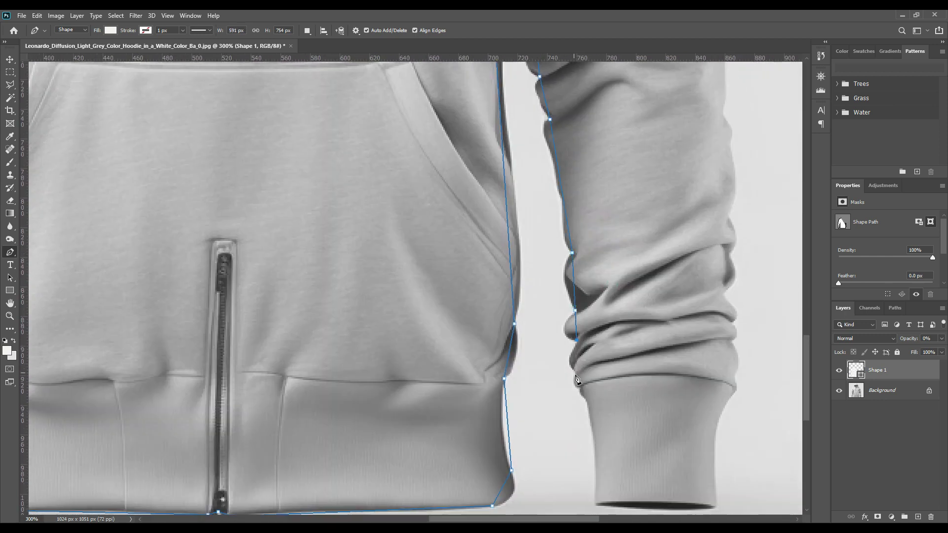
Trace the path around the right cuff and up the outer edge of the right sleeve
{"action": "scroll", "coordinate": [591, 411], "scroll_direction": "down", "scroll_amount": 5}
{"action": "left_click", "coordinate": [567, 363]}
{"action": "scroll", "coordinate": [642, 380], "scroll_direction": "up", "scroll_amount": 4}
{"action": "left_click", "coordinate": [663, 370]}
{"action": "left_click", "coordinate": [660, 339]}
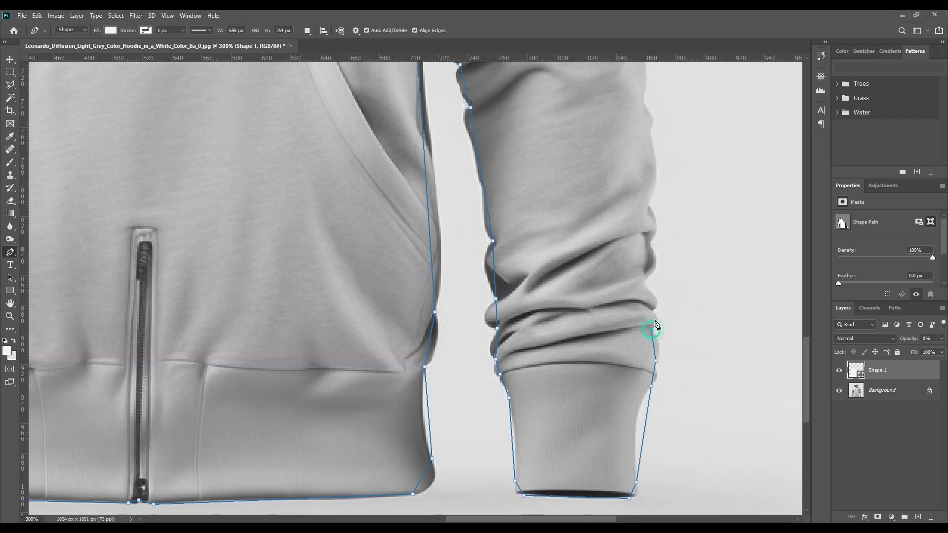
{"action": "left_click", "coordinate": [653, 293]}
{"action": "left_click", "coordinate": [658, 253]}
{"action": "scroll", "coordinate": [664, 232], "scroll_direction": "up", "scroll_amount": 3}
{"action": "scroll", "coordinate": [652, 296], "scroll_direction": "up", "scroll_amount": 3}
{"action": "left_click", "coordinate": [614, 143]}
Extend the path over the right shoulder and up the right edge of the hood
{"action": "scroll", "coordinate": [637, 207], "scroll_direction": "up", "scroll_amount": 8}
{"action": "scroll", "coordinate": [637, 207], "scroll_direction": "left", "scroll_amount": 2}
{"action": "left_click", "coordinate": [642, 226]}
{"action": "left_click", "coordinate": [451, 103]}
{"action": "scroll", "coordinate": [450, 96], "scroll_direction": "up", "scroll_amount": 5}
{"action": "left_click", "coordinate": [494, 148]}
Trace over the hood's peak and down its left edge to close the outline at its starting point
{"action": "scroll", "coordinate": [494, 149], "scroll_direction": "up", "scroll_amount": 3}
{"action": "left_click", "coordinate": [418, 93]}
{"action": "left_click", "coordinate": [350, 112]}
{"action": "scroll", "coordinate": [351, 113], "scroll_direction": "left", "scroll_amount": 2}
{"action": "left_click", "coordinate": [364, 127]}
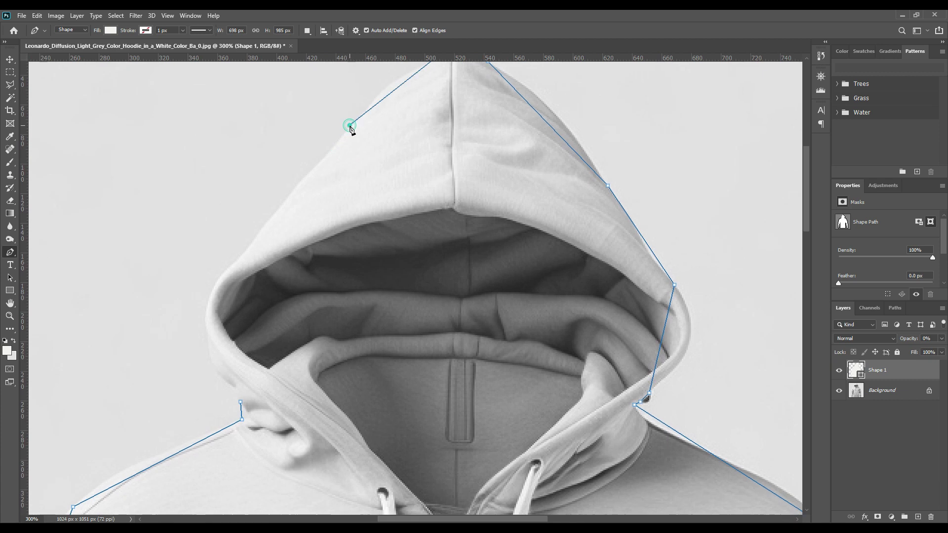
{"action": "scroll", "coordinate": [364, 128], "scroll_direction": "down", "scroll_amount": 3}
{"action": "left_click", "coordinate": [300, 305]}
Add and move anchor points so the outline follows the hood's lower left edge and the left shoulder
{"action": "key", "text": "plus"}
{"action": "left_click_drag", "start_coordinate": [296, 218], "coordinate": [265, 219]}
{"action": "left_click", "coordinate": [275, 183]}
{"action": "left_click", "coordinate": [271, 262]}
{"action": "left_click", "coordinate": [284, 283]}
{"action": "left_click", "coordinate": [294, 288]}
{"action": "left_click", "coordinate": [178, 386]}
Fit the outline to the outer edge of the left upper sleeve with added anchor points
{"action": "scroll", "coordinate": [271, 249], "scroll_direction": "down", "scroll_amount": 8}
{"action": "scroll", "coordinate": [271, 250], "scroll_direction": "left", "scroll_amount": 3}
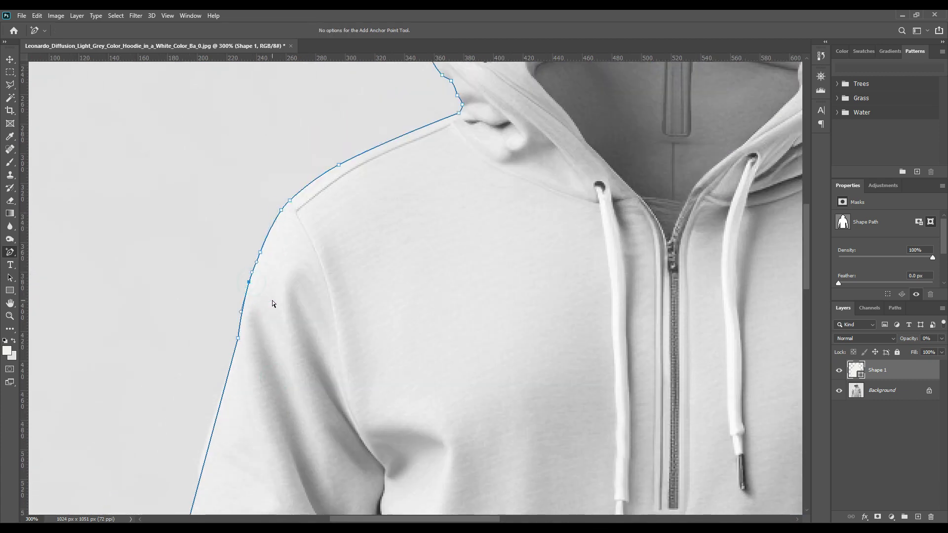
{"action": "scroll", "coordinate": [271, 302], "scroll_direction": "left", "scroll_amount": 1}
{"action": "left_click", "coordinate": [255, 388]}
{"action": "left_click_drag", "start_coordinate": [254, 388], "coordinate": [260, 384]}
{"action": "left_click", "coordinate": [291, 263]}
{"action": "scroll", "coordinate": [243, 360], "scroll_direction": "down", "scroll_amount": 3}
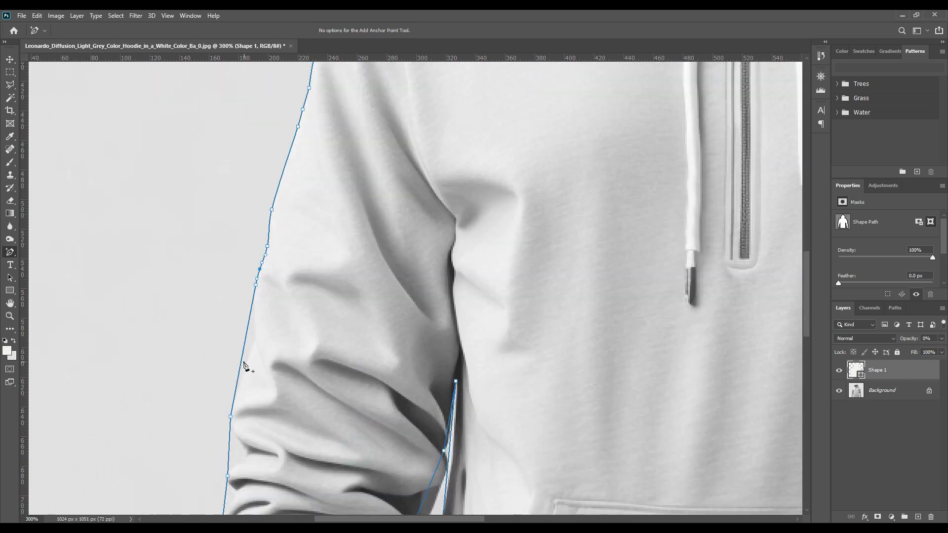
Add and adjust anchor points along the left sleeve's outer elbow folds
{"action": "scroll", "coordinate": [239, 396], "scroll_direction": "down", "scroll_amount": 2}
{"action": "left_click", "coordinate": [237, 352]}
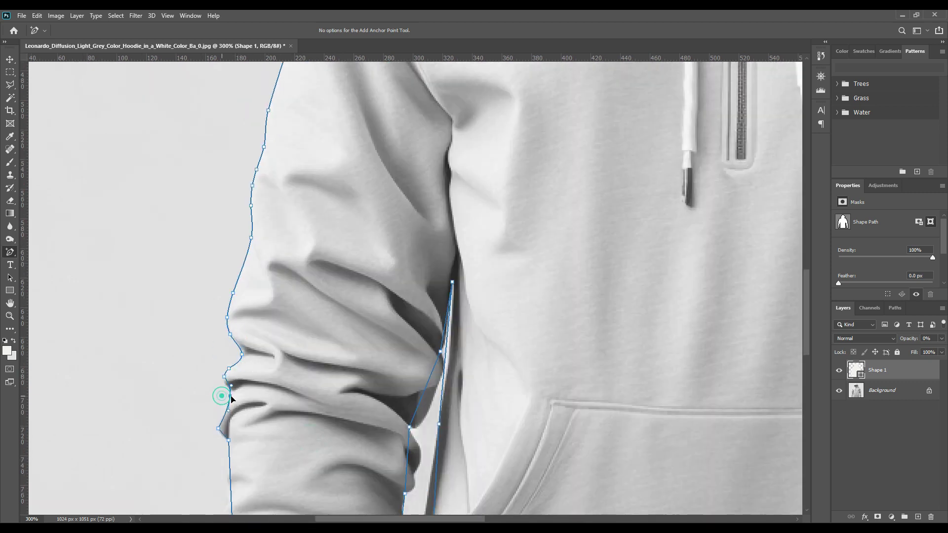
{"action": "left_click", "coordinate": [227, 417]}
{"action": "scroll", "coordinate": [247, 376], "scroll_direction": "down", "scroll_amount": 3}
{"action": "scroll", "coordinate": [247, 375], "scroll_direction": "left", "scroll_amount": 1}
{"action": "left_click", "coordinate": [242, 348]}
{"action": "left_click_drag", "start_coordinate": [245, 389], "coordinate": [237, 386]}
Refine the outline along the outer left forearm and around the left cuff with added anchor points
{"action": "scroll", "coordinate": [296, 375], "scroll_direction": "down", "scroll_amount": 5}
{"action": "scroll", "coordinate": [296, 375], "scroll_direction": "left", "scroll_amount": 2}
{"action": "left_click", "coordinate": [295, 366]}
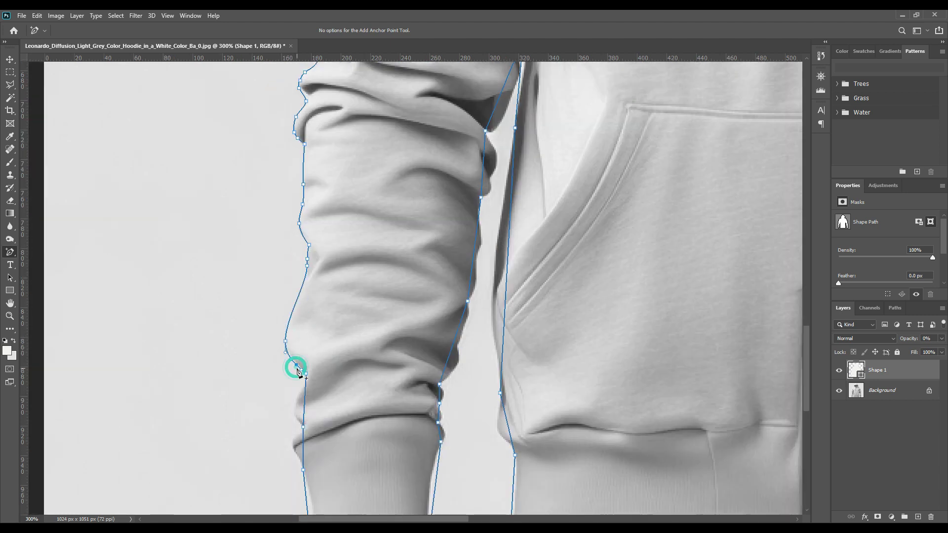
{"action": "scroll", "coordinate": [316, 360], "scroll_direction": "down", "scroll_amount": 1}
{"action": "scroll", "coordinate": [316, 361], "scroll_direction": "left", "scroll_amount": 1}
{"action": "left_click", "coordinate": [359, 467]}
{"action": "left_click", "coordinate": [410, 466]}
{"action": "left_click", "coordinate": [445, 413]}
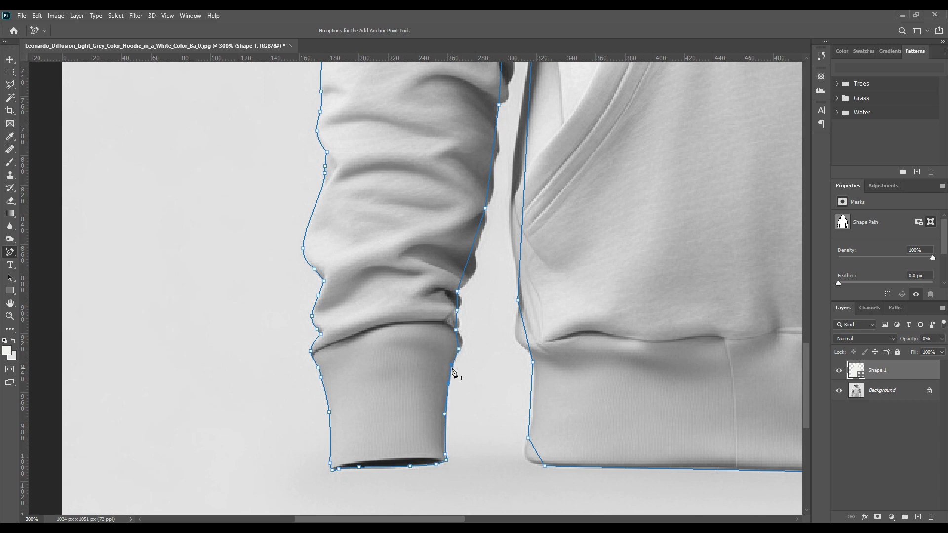
Bend the outline to the inner edge of the left sleeve, from the cuff up to the armpit gap
{"action": "left_click_drag", "start_coordinate": [469, 262], "coordinate": [482, 258]}
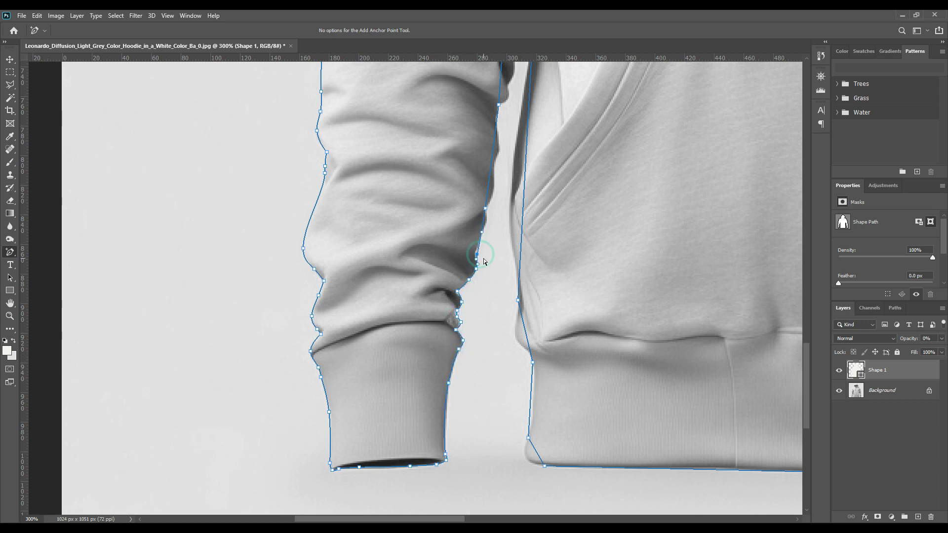
{"action": "scroll", "coordinate": [502, 178], "scroll_direction": "up", "scroll_amount": 3}
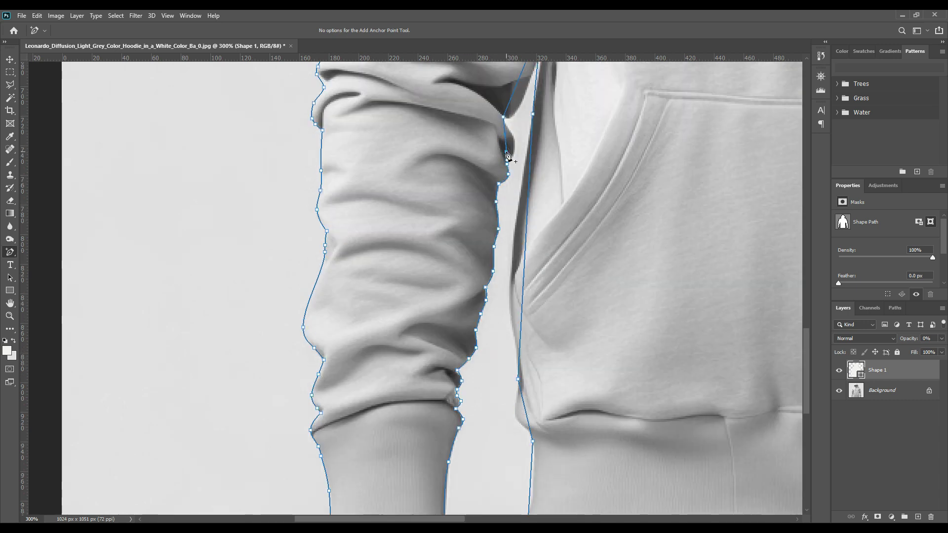
{"action": "scroll", "coordinate": [515, 158], "scroll_direction": "up", "scroll_amount": 2}
{"action": "scroll", "coordinate": [536, 158], "scroll_direction": "up", "scroll_amount": 2}
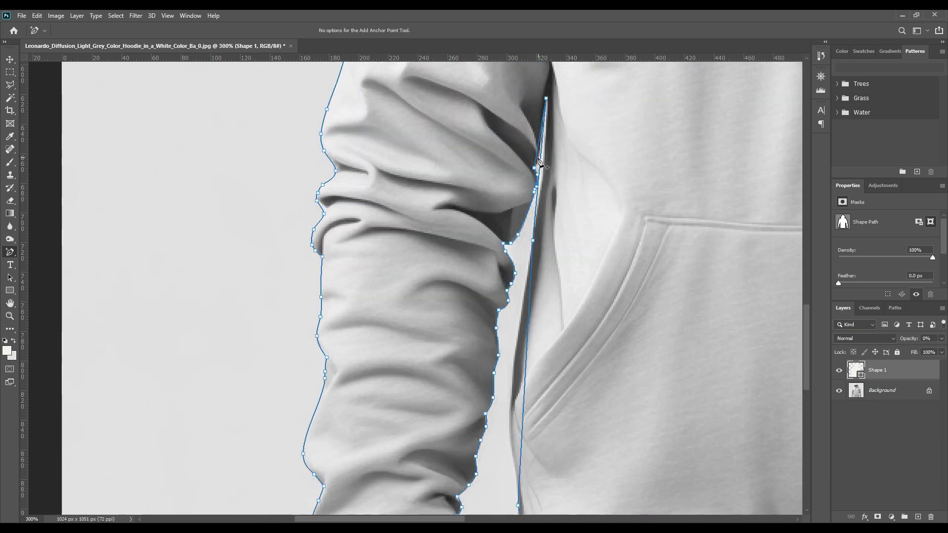
Fit the outline to the body's left side and the left corner of the waistband
{"action": "scroll", "coordinate": [548, 197], "scroll_direction": "down", "scroll_amount": 8}
{"action": "left_click", "coordinate": [514, 243]}
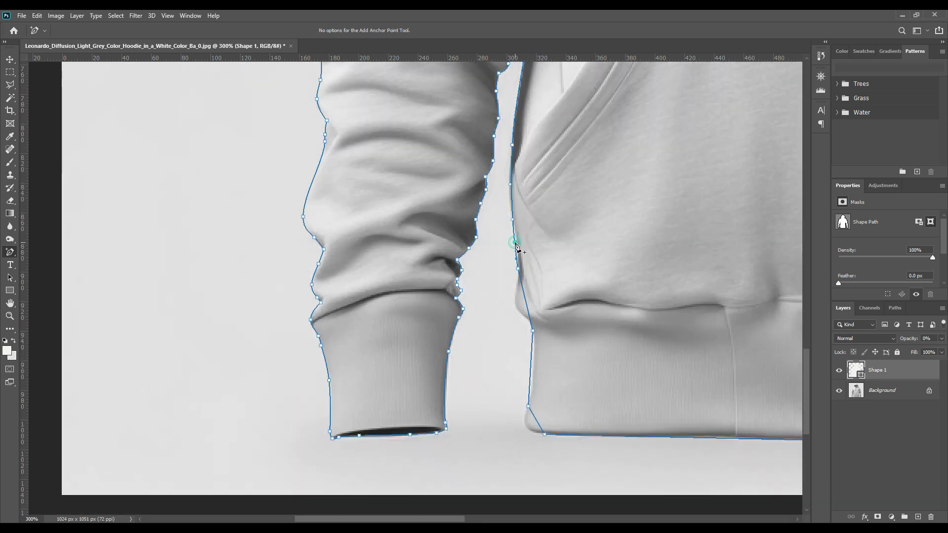
{"action": "scroll", "coordinate": [516, 247], "scroll_direction": "down", "scroll_amount": 2}
{"action": "left_click", "coordinate": [516, 260]}
{"action": "scroll", "coordinate": [523, 272], "scroll_direction": "down", "scroll_amount": 2}
{"action": "left_click", "coordinate": [526, 332]}
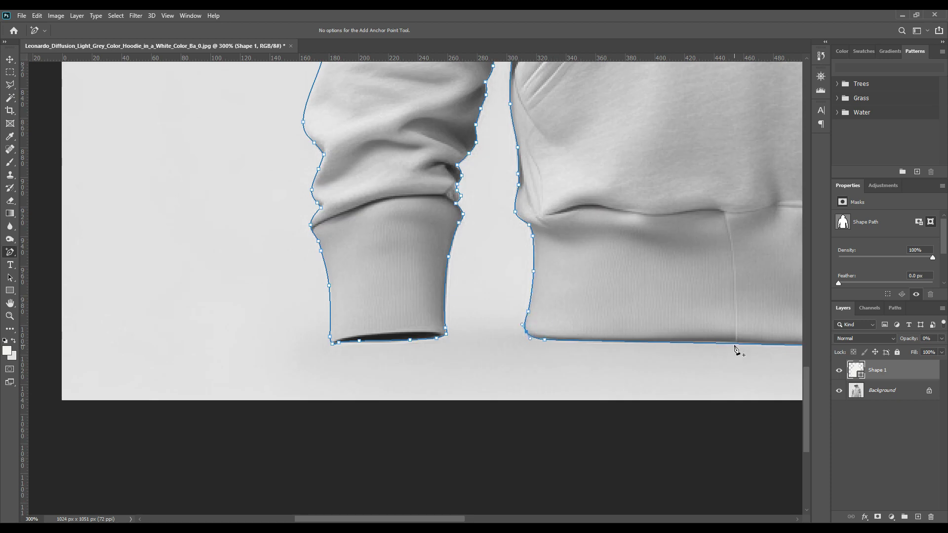
Refine the outline along the bottom hem and around the right side of the waistband
{"action": "left_click", "coordinate": [736, 343]}
{"action": "scroll", "coordinate": [411, 320], "scroll_direction": "right", "scroll_amount": 10}
{"action": "left_click", "coordinate": [623, 315]}
{"action": "left_click", "coordinate": [696, 254]}
{"action": "left_click", "coordinate": [692, 208]}
Fit the outline to the body's right side from the waistband up to the armpit gap
{"action": "scroll", "coordinate": [700, 251], "scroll_direction": "up", "scroll_amount": 2}
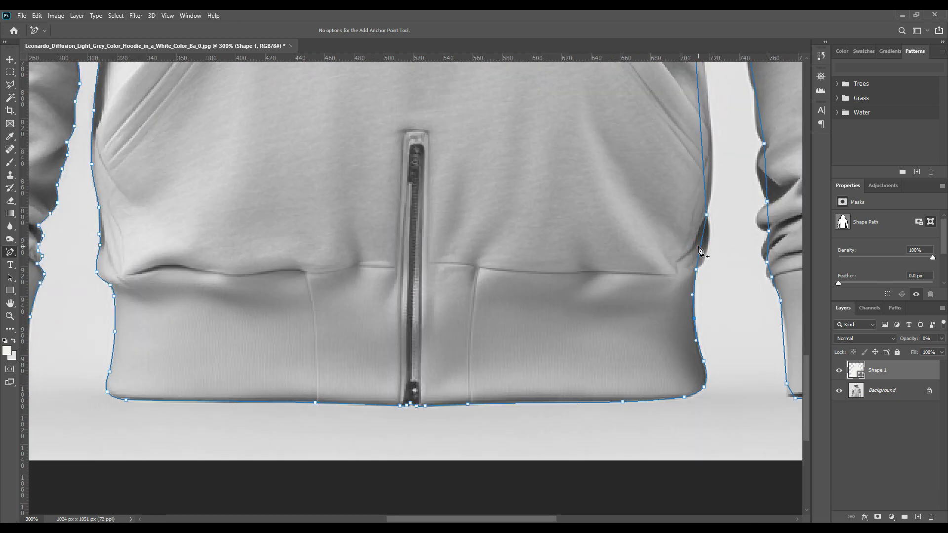
{"action": "scroll", "coordinate": [706, 197], "scroll_direction": "up", "scroll_amount": 8}
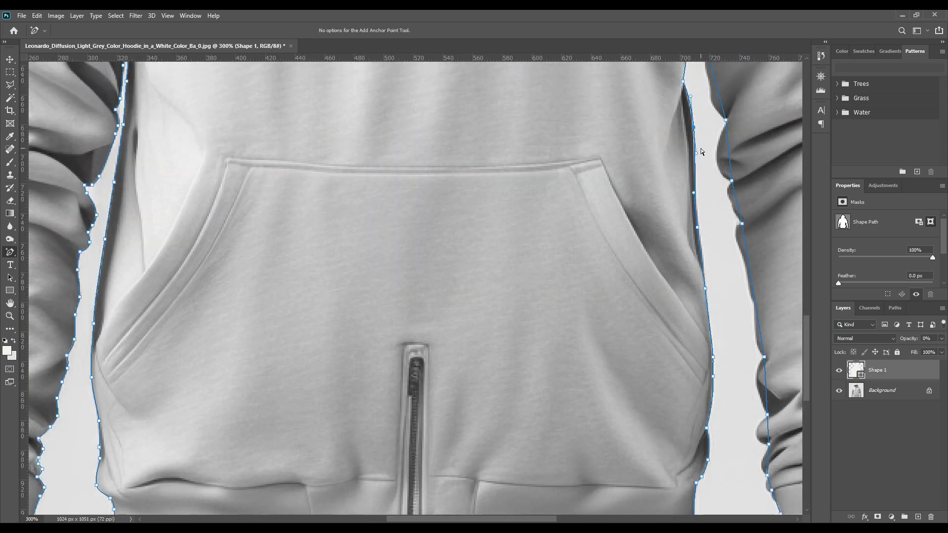
{"action": "left_click", "coordinate": [686, 217]}
{"action": "scroll", "coordinate": [712, 219], "scroll_direction": "up", "scroll_amount": 1}
Bend the outline to the inner edge of the right sleeve, from the armpit gap down to the cuff opening
{"action": "scroll", "coordinate": [736, 222], "scroll_direction": "down", "scroll_amount": 2}
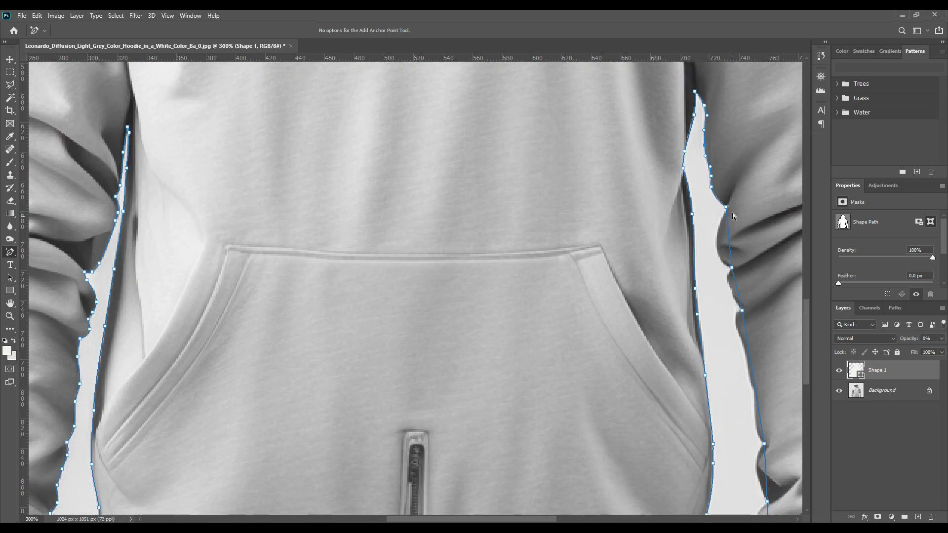
{"action": "scroll", "coordinate": [739, 245], "scroll_direction": "down", "scroll_amount": 4}
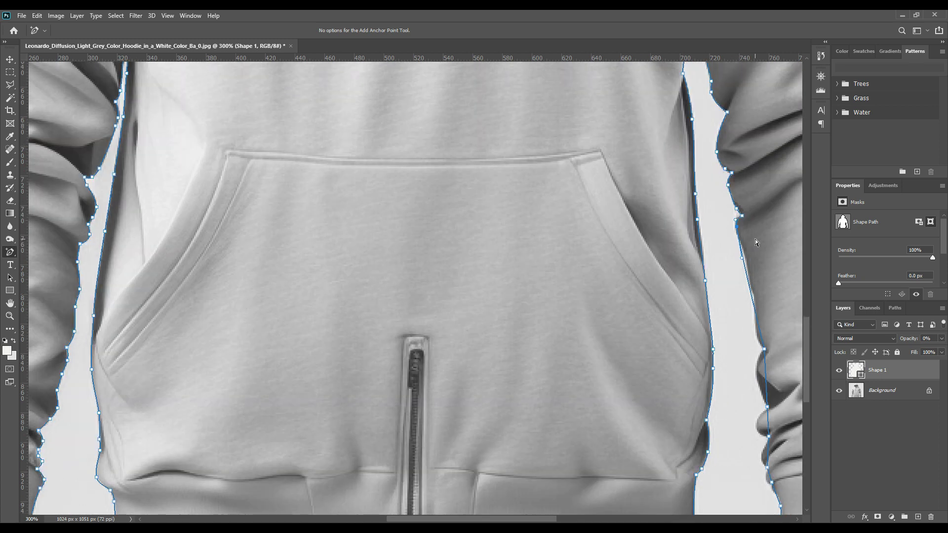
{"action": "scroll", "coordinate": [795, 322], "scroll_direction": "down", "scroll_amount": 2}
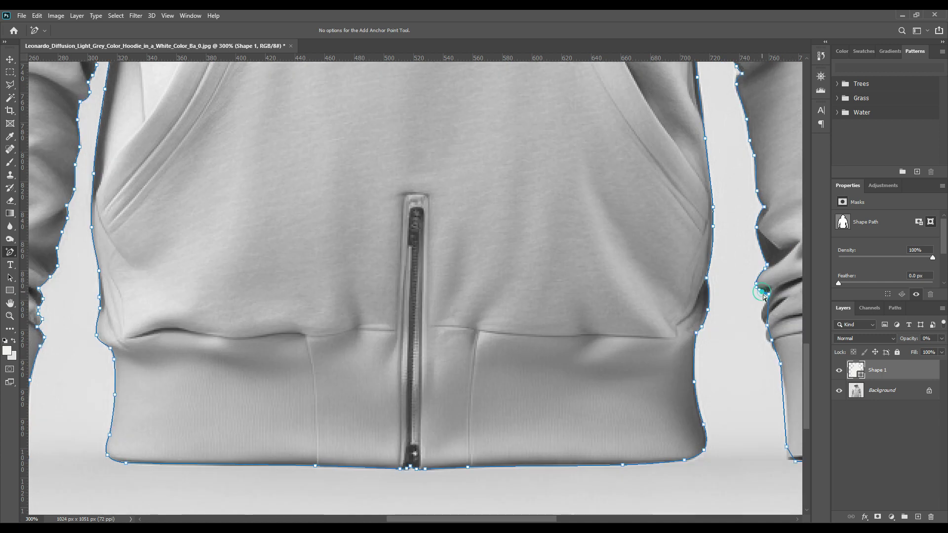
{"action": "left_click_drag", "start_coordinate": [780, 321], "coordinate": [667, 298]}
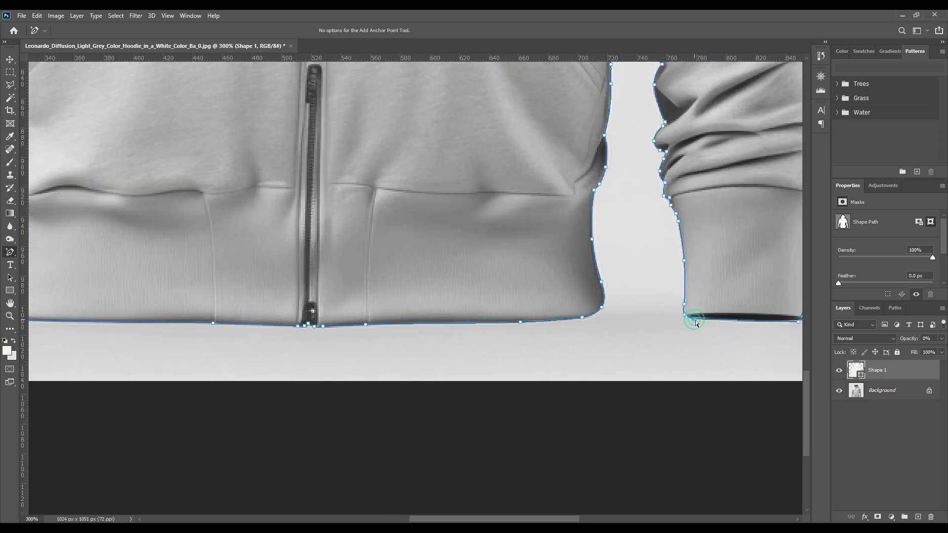
Fit the outline to the outer edge of the right sleeve, from the cuff up past the elbow folds
{"action": "scroll", "coordinate": [689, 323], "scroll_direction": "right", "scroll_amount": 3}
{"action": "scroll", "coordinate": [701, 187], "scroll_direction": "up", "scroll_amount": 1}
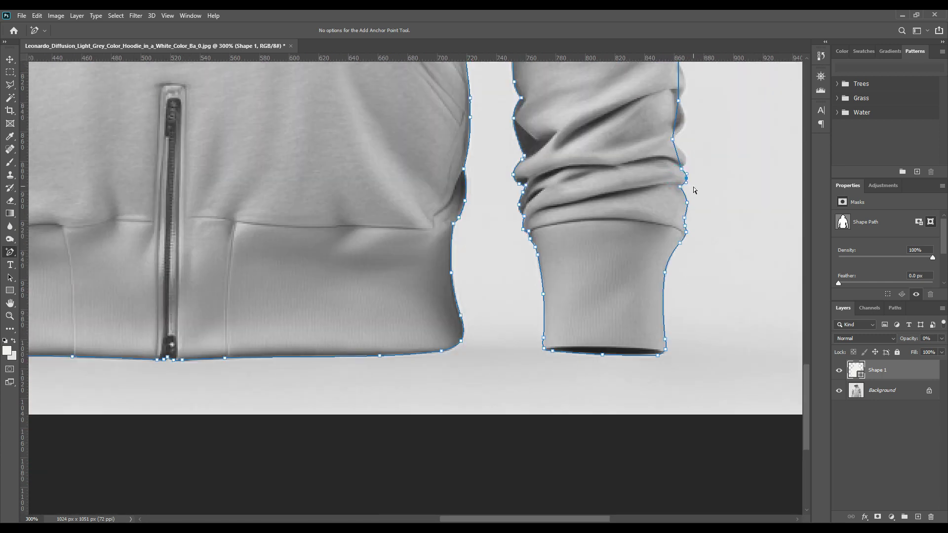
{"action": "scroll", "coordinate": [692, 158], "scroll_direction": "up", "scroll_amount": 2}
{"action": "scroll", "coordinate": [686, 173], "scroll_direction": "up", "scroll_amount": 3}
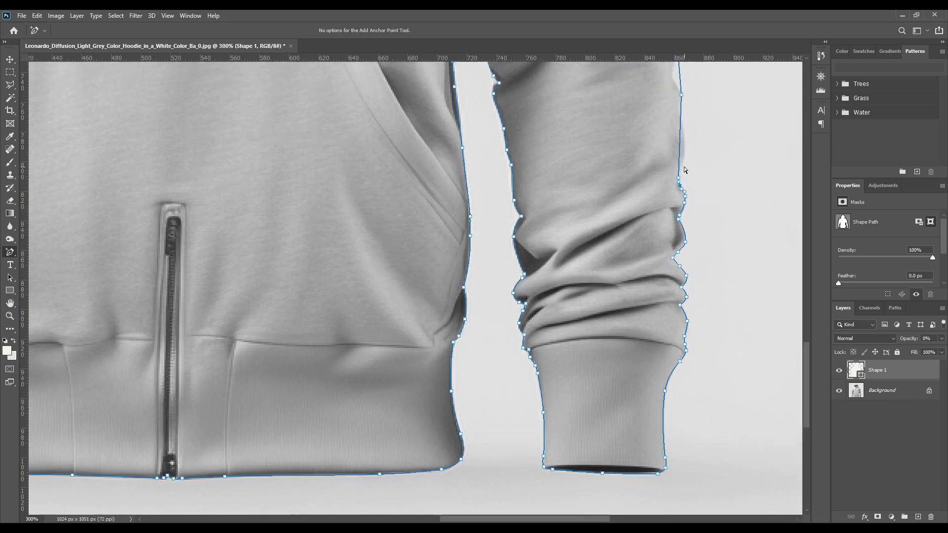
{"action": "scroll", "coordinate": [691, 170], "scroll_direction": "up", "scroll_amount": 3}
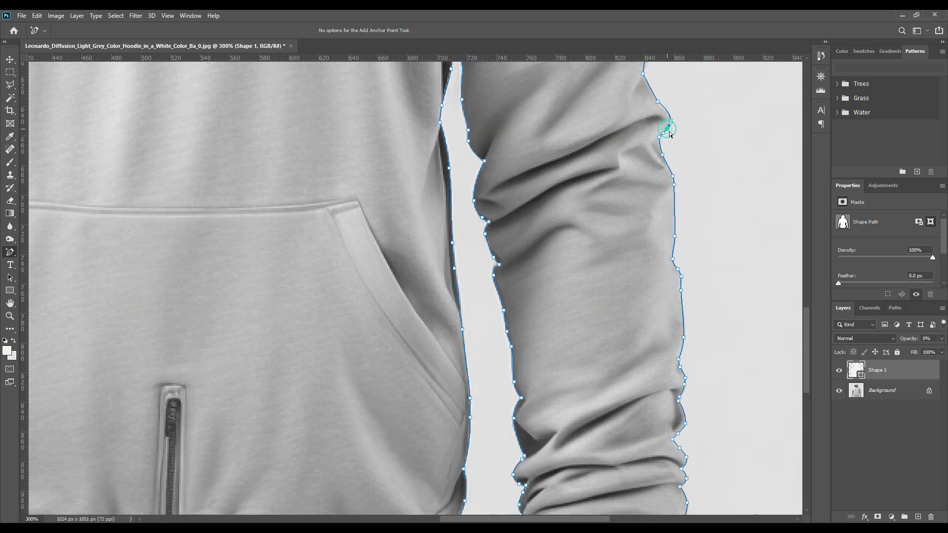
{"action": "scroll", "coordinate": [670, 119], "scroll_direction": "up", "scroll_amount": 10}
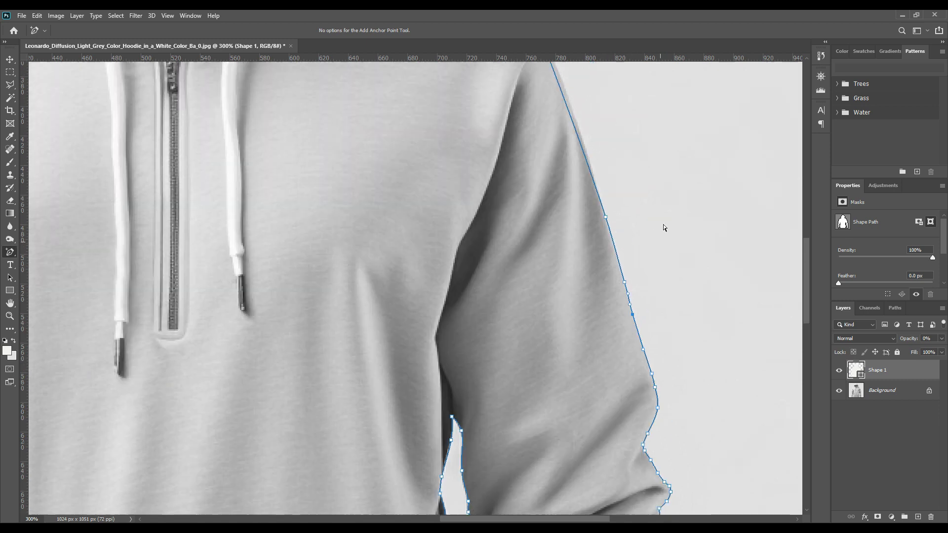
Curve the outline over the upper right sleeve and shoulder to the neck and the lower right edge of the hood
{"action": "scroll", "coordinate": [664, 228], "scroll_direction": "up", "scroll_amount": 4}
{"action": "left_click", "coordinate": [539, 176]}
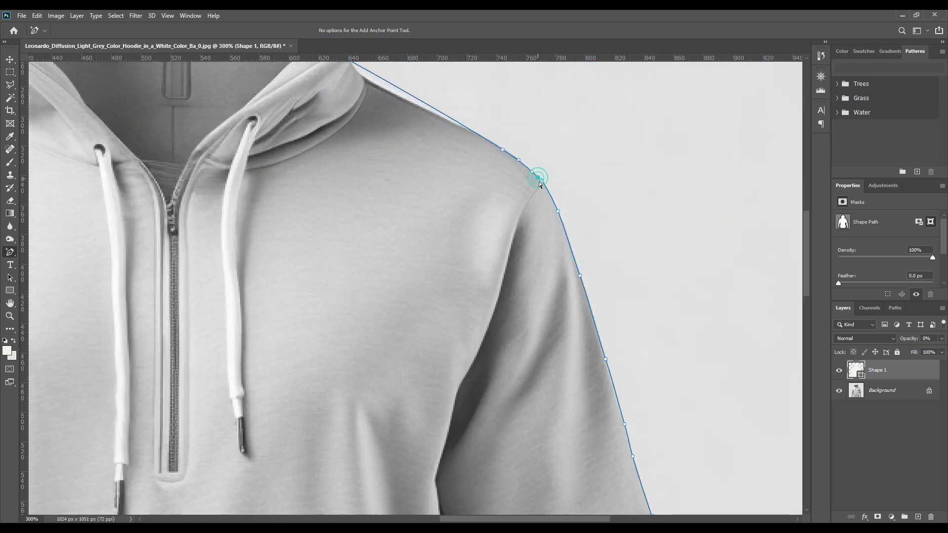
{"action": "scroll", "coordinate": [451, 130], "scroll_direction": "up", "scroll_amount": 8}
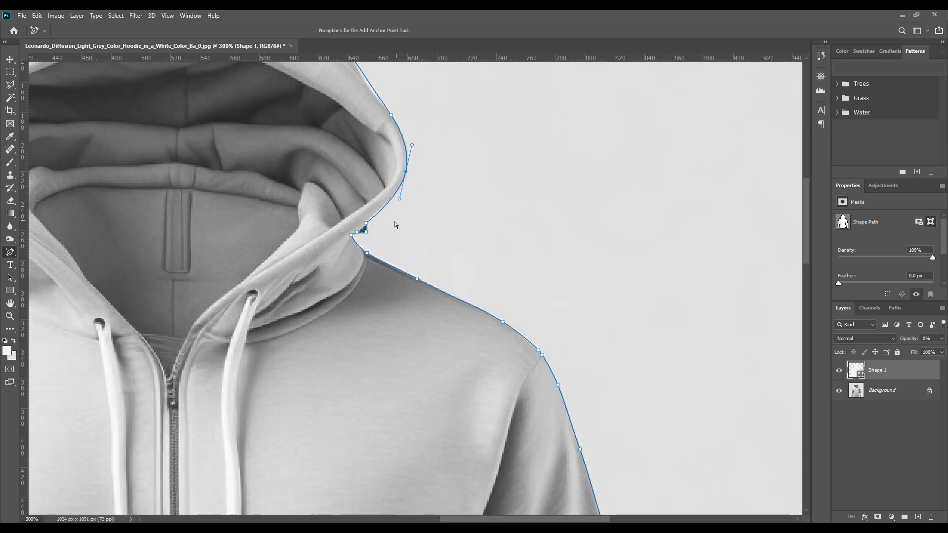
{"action": "left_click", "coordinate": [371, 193]}
Fit the outline to the hood's right edge, peak and left edge to finish the hoodie contour
{"action": "scroll", "coordinate": [404, 196], "scroll_direction": "up", "scroll_amount": 4}
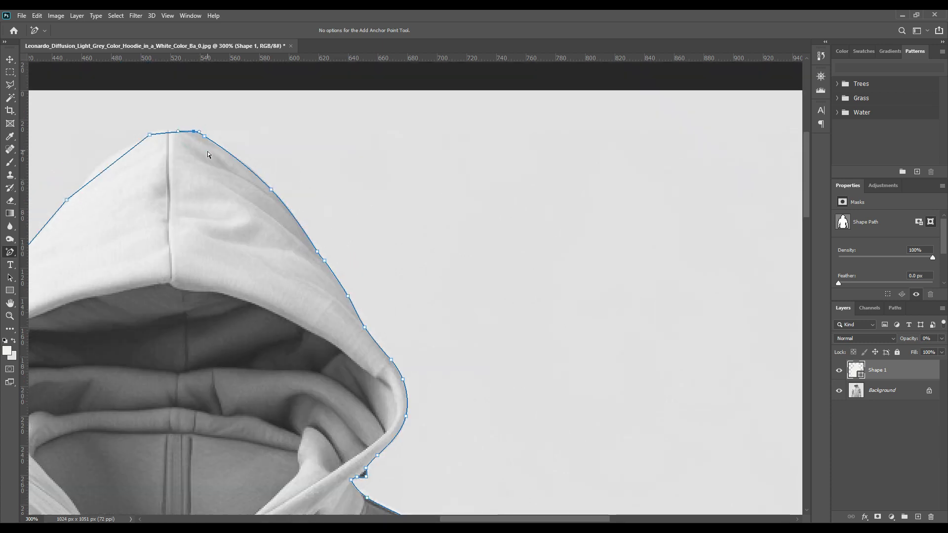
{"action": "scroll", "coordinate": [366, 170], "scroll_direction": "left", "scroll_amount": 7}
{"action": "left_click", "coordinate": [363, 164]}
{"action": "scroll", "coordinate": [334, 201], "scroll_direction": "down", "scroll_amount": 10}
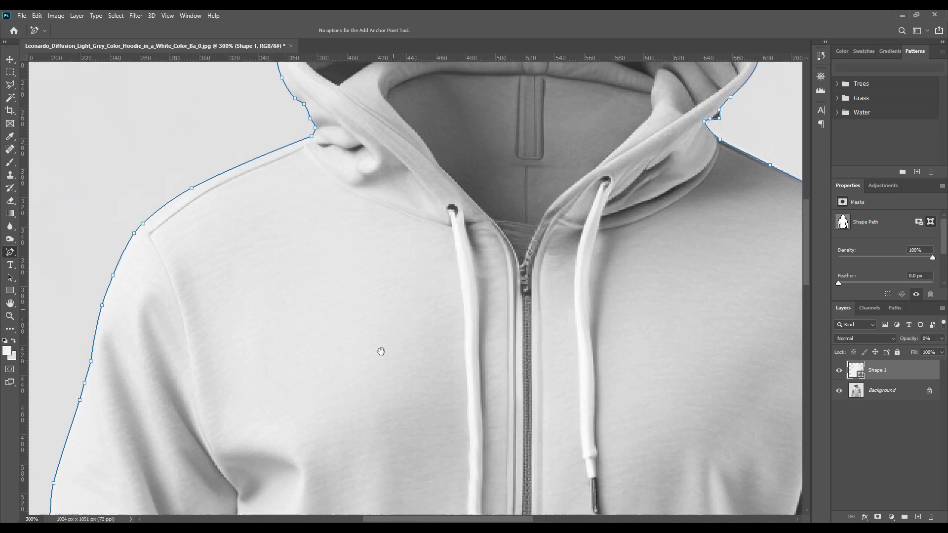
{"action": "key", "text": "ctrl+0"}
Load the Shape 1 outline as a selection and copy the hoodie from the Background layer onto a new layer
{"action": "left_click", "coordinate": [878, 374]}
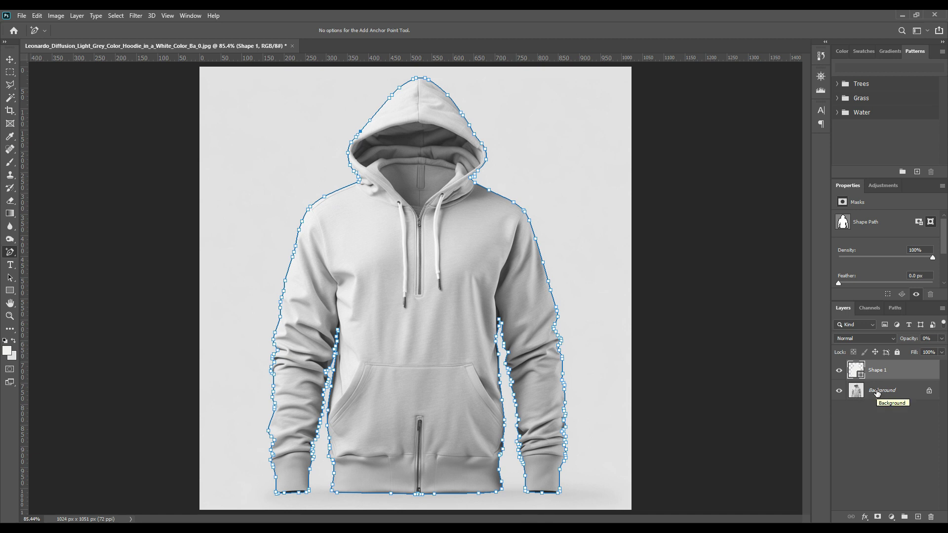
{"action": "left_click", "coordinate": [878, 392]}
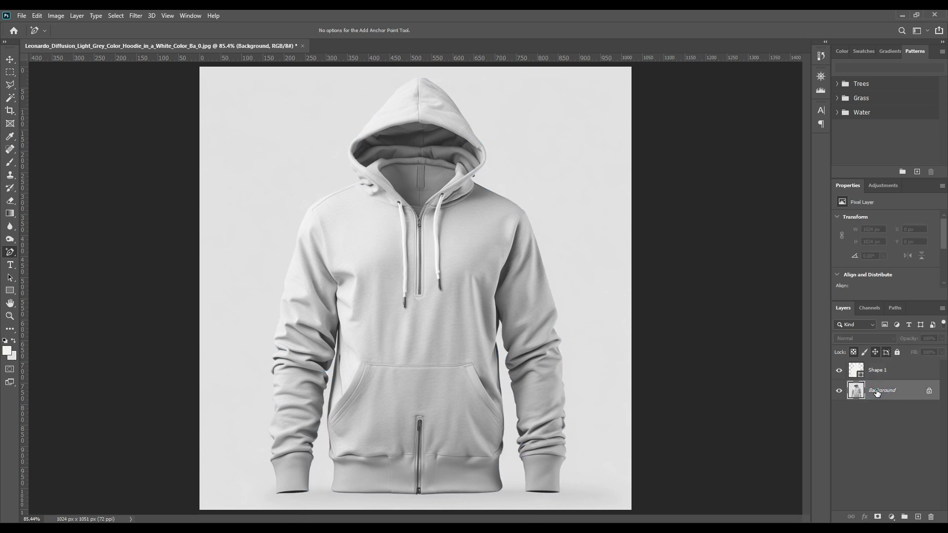
{"action": "left_click", "coordinate": [859, 376]}
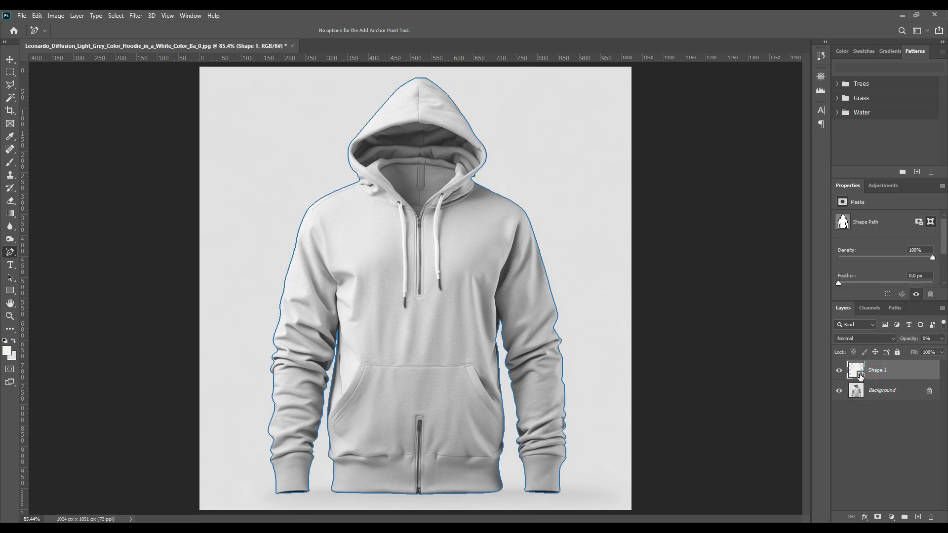
{"action": "left_click", "coordinate": [861, 377], "text": "ctrl"}
{"action": "left_click", "coordinate": [879, 394]}
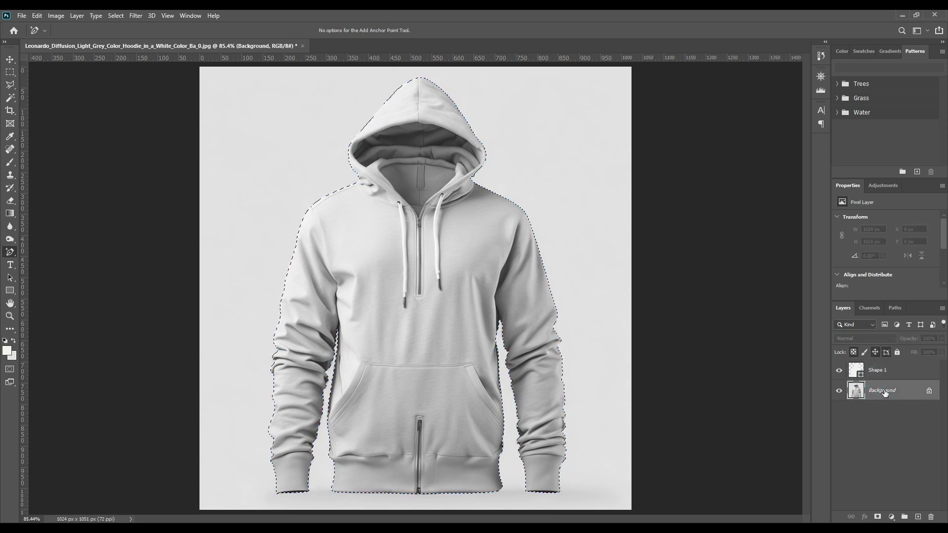
{"action": "key", "text": "ctrl+j"}
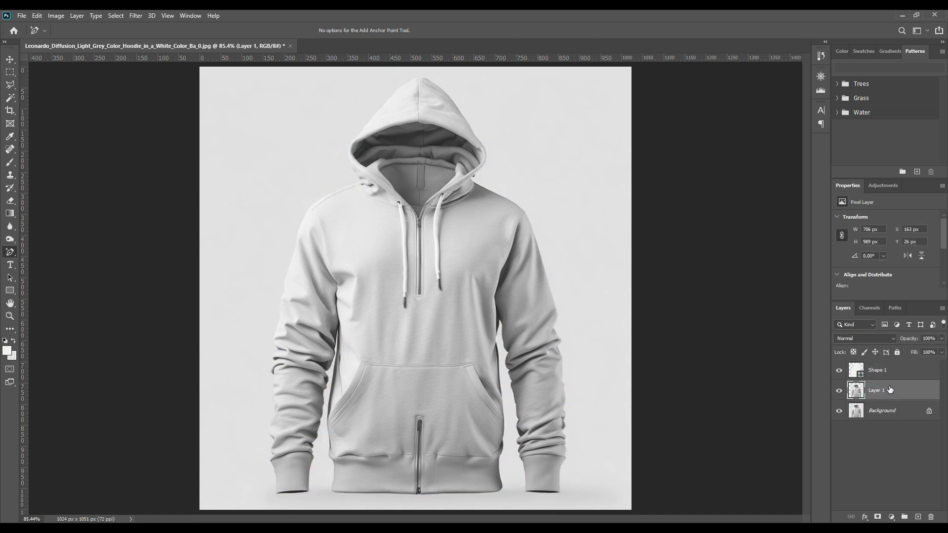
Hide the Shape 1 and Background layers, and add a black (000000) Solid Color fill layer beneath the cut-out hoodie
{"action": "left_click", "coordinate": [839, 370]}
{"action": "left_click", "coordinate": [839, 411]}
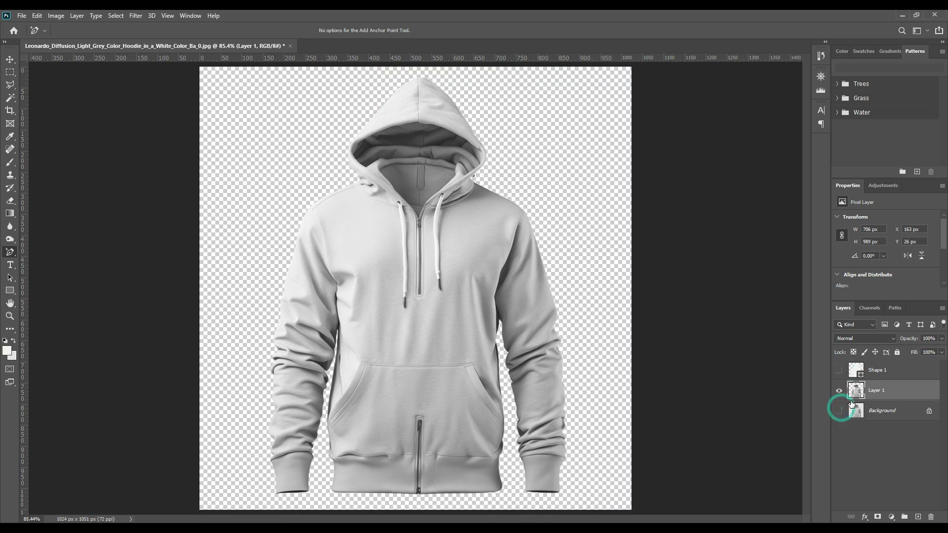
{"action": "left_click", "coordinate": [882, 416]}
{"action": "left_click", "coordinate": [891, 517]}
{"action": "left_click", "coordinate": [892, 344]}
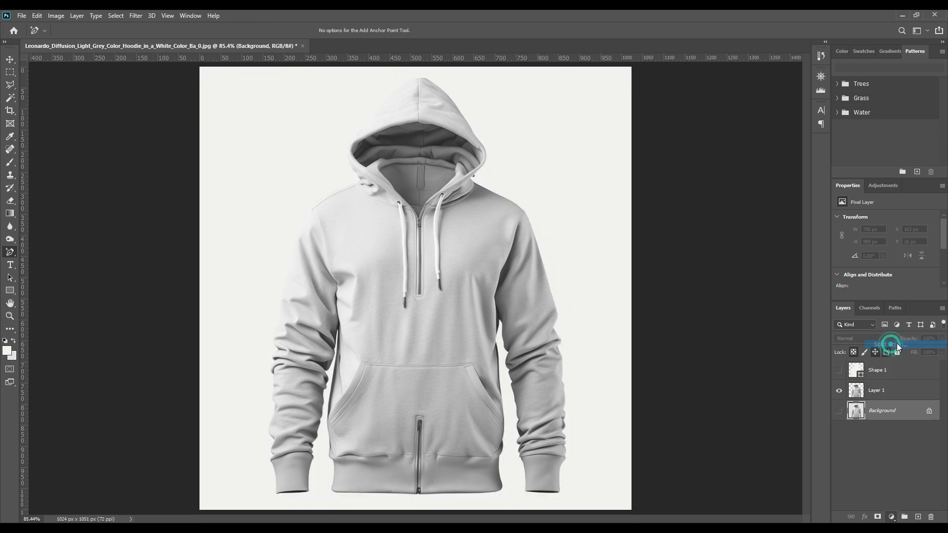
{"action": "left_click_drag", "start_coordinate": [556, 270], "coordinate": [455, 380]}
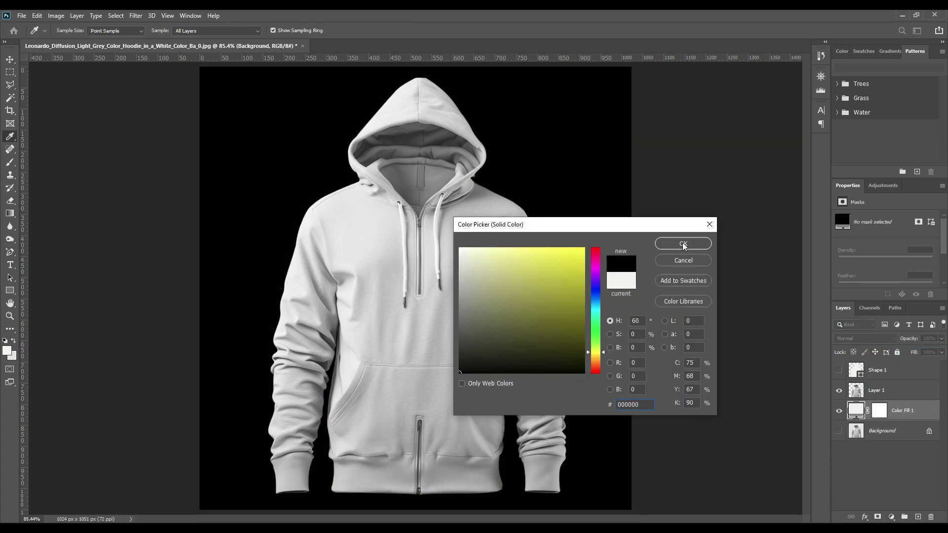
{"action": "left_click", "coordinate": [683, 244]}
Start a Pen tool shape above Layer 1, running from outside the left shoulder along the sleeve seam to the armpit
{"action": "left_click", "coordinate": [884, 390]}
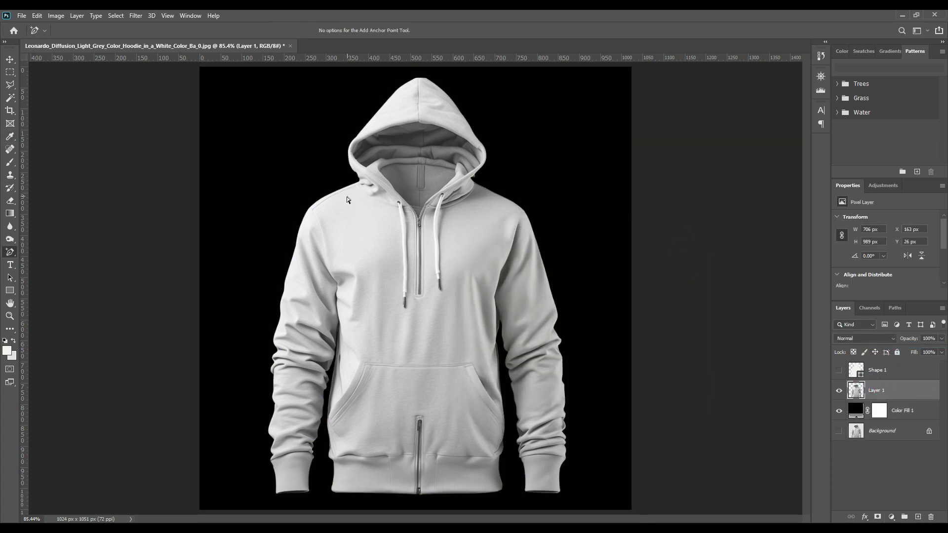
{"action": "key", "text": "ctrl+plus"}
{"action": "key", "text": "ctrl+plus"}
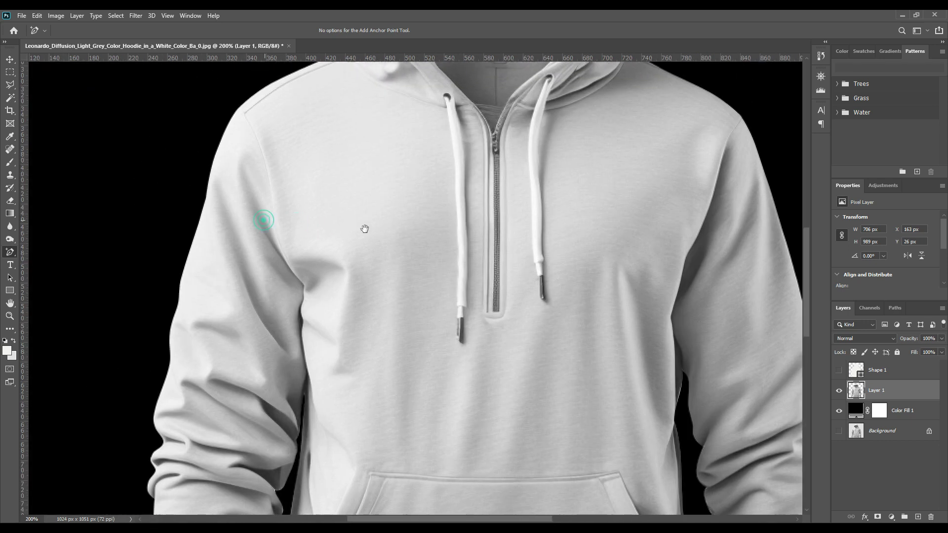
{"action": "left_click_drag", "start_coordinate": [364, 228], "coordinate": [425, 235]}
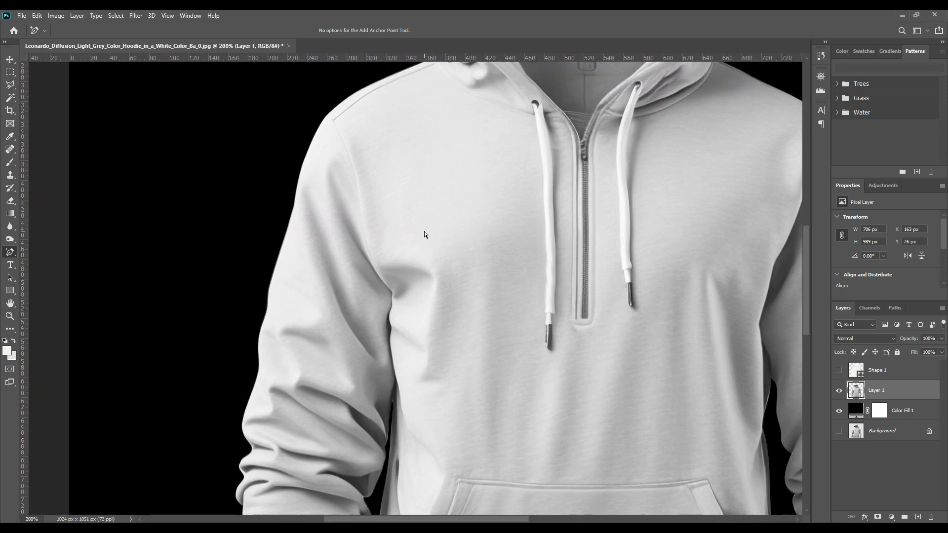
{"action": "left_click", "coordinate": [10, 254]}
{"action": "left_click", "coordinate": [42, 252]}
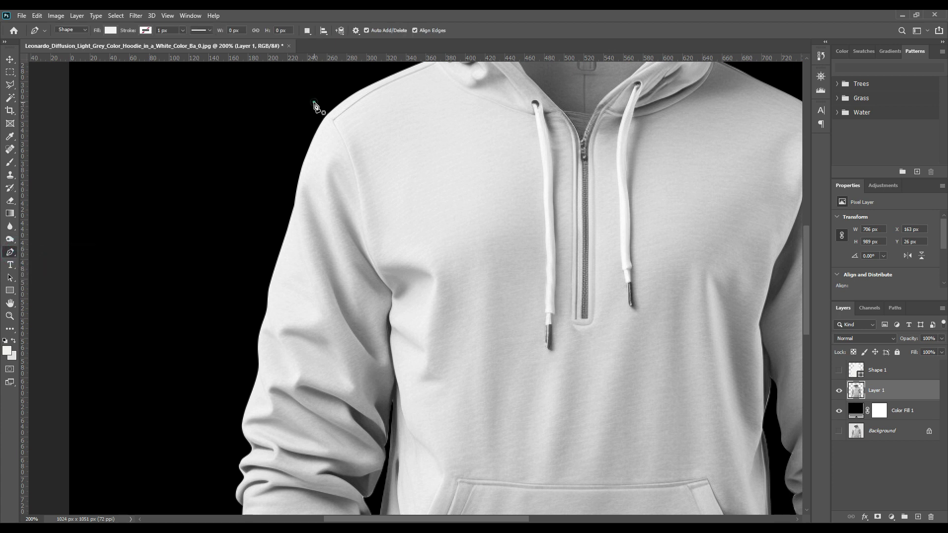
{"action": "left_click", "coordinate": [314, 102]}
{"action": "left_click", "coordinate": [332, 121]}
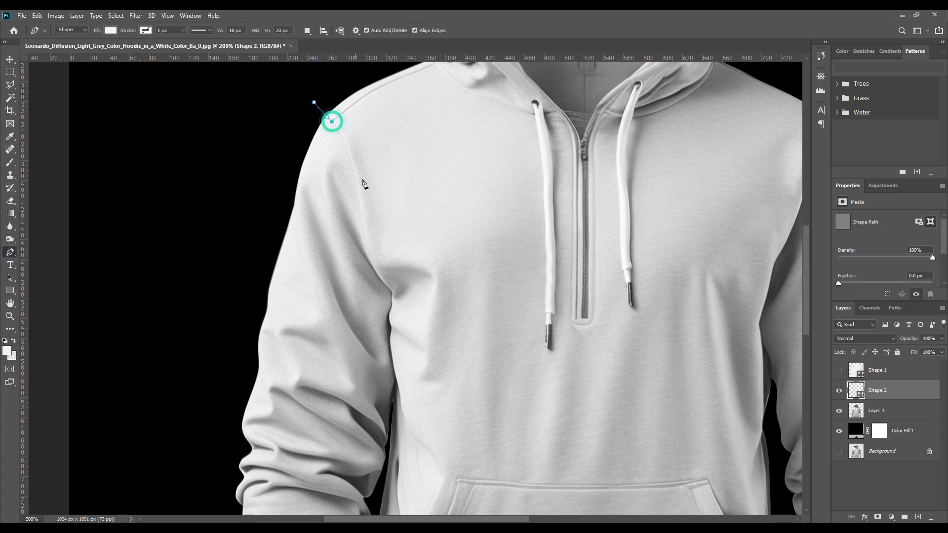
{"action": "left_click", "coordinate": [391, 292]}
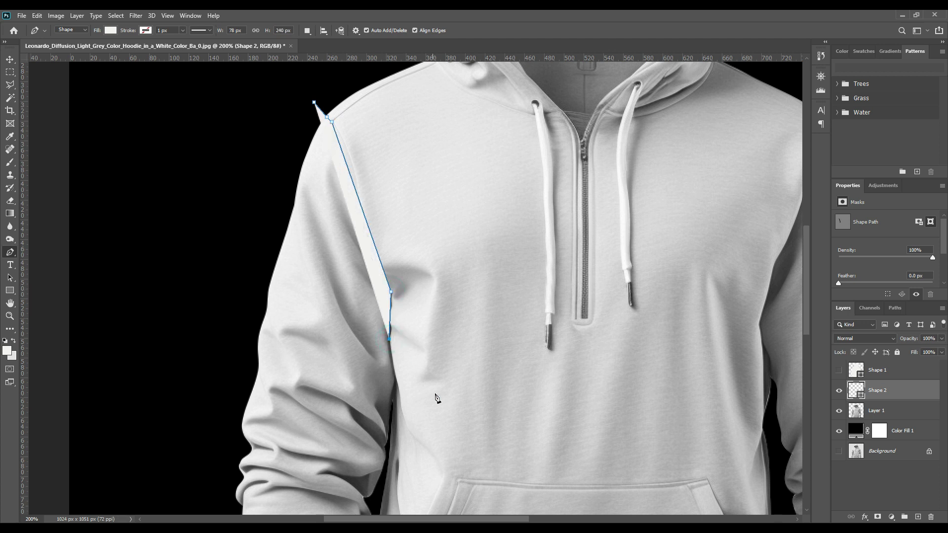
Continue the sleeve shape down between the left sleeve and the body to a point below the cuff
{"action": "left_click_drag", "start_coordinate": [434, 413], "coordinate": [412, 325]}
{"action": "left_click", "coordinate": [397, 311]}
{"action": "left_click_drag", "start_coordinate": [425, 381], "coordinate": [431, 321]}
{"action": "left_click", "coordinate": [393, 296]}
{"action": "left_click", "coordinate": [389, 325]}
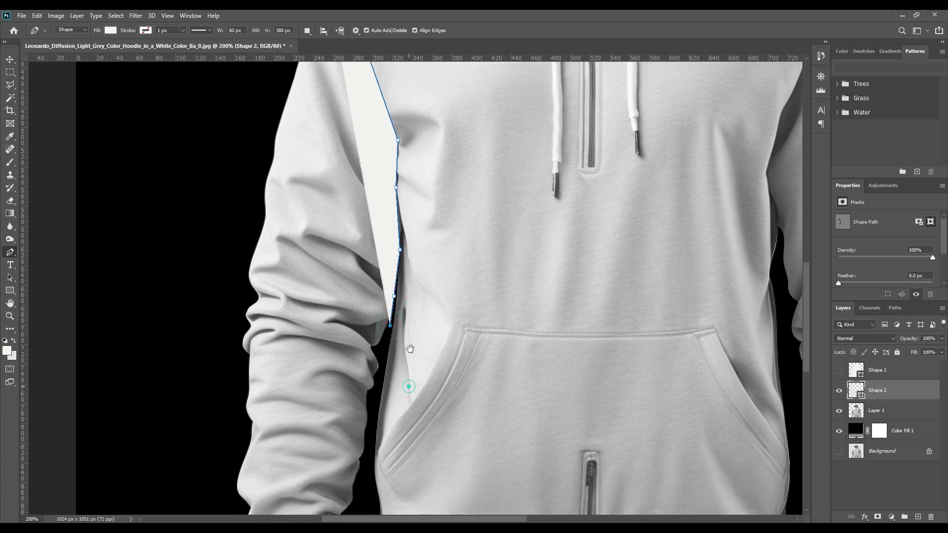
{"action": "left_click_drag", "start_coordinate": [410, 373], "coordinate": [398, 300]}
{"action": "left_click", "coordinate": [384, 304]}
{"action": "left_click_drag", "start_coordinate": [405, 384], "coordinate": [416, 302]}
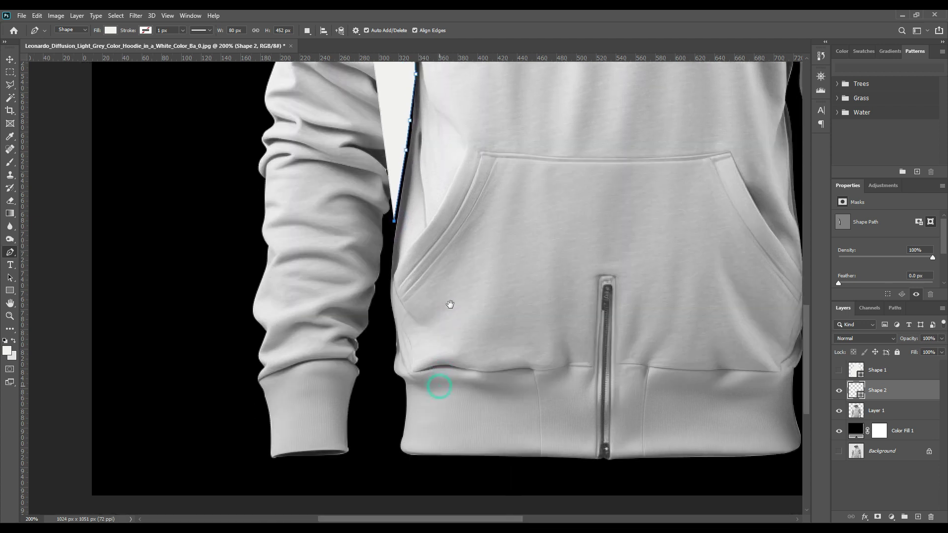
{"action": "left_click", "coordinate": [376, 335]}
{"action": "left_click", "coordinate": [372, 415]}
{"action": "left_click", "coordinate": [361, 466]}
Carry the shape loosely around the left cuff and up outside the sleeve, closing it at the shoulder
{"action": "left_click", "coordinate": [281, 474]}
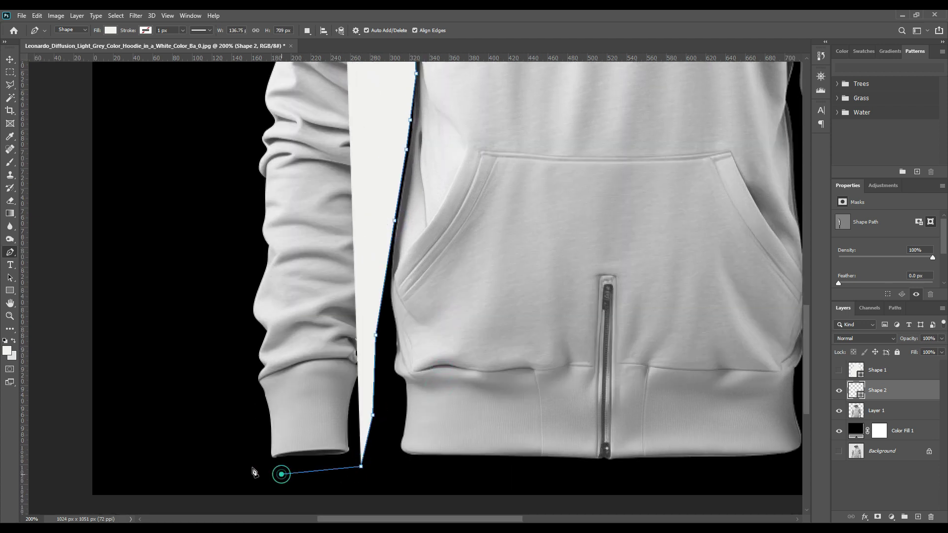
{"action": "left_click", "coordinate": [228, 443]}
{"action": "left_click", "coordinate": [229, 436]}
{"action": "left_click", "coordinate": [232, 293]}
{"action": "left_click", "coordinate": [236, 197]}
{"action": "left_click_drag", "start_coordinate": [253, 134], "coordinate": [296, 350]}
{"action": "left_click", "coordinate": [279, 230]}
{"action": "left_click", "coordinate": [300, 131]}
{"action": "left_click_drag", "start_coordinate": [344, 93], "coordinate": [329, 251]}
{"action": "left_click", "coordinate": [325, 176]}
{"action": "left_click", "coordinate": [363, 148]}
{"action": "left_click", "coordinate": [363, 149]}
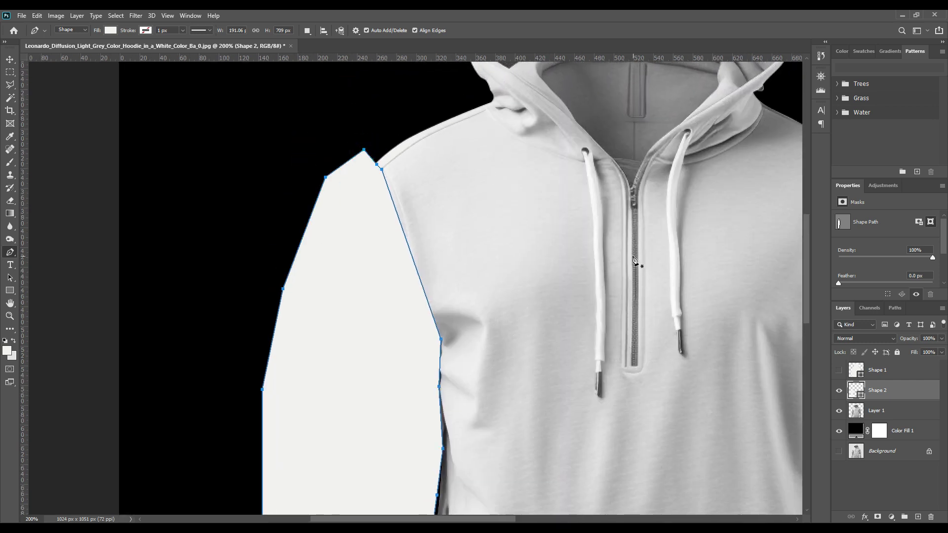
Set the sleeve shape's opacity to 0% and bend its edge along the shoulder-to-armpit seam with added anchor points
{"action": "key", "text": "0"}
{"action": "key", "text": "0"}
{"action": "right_click", "coordinate": [13, 255]}
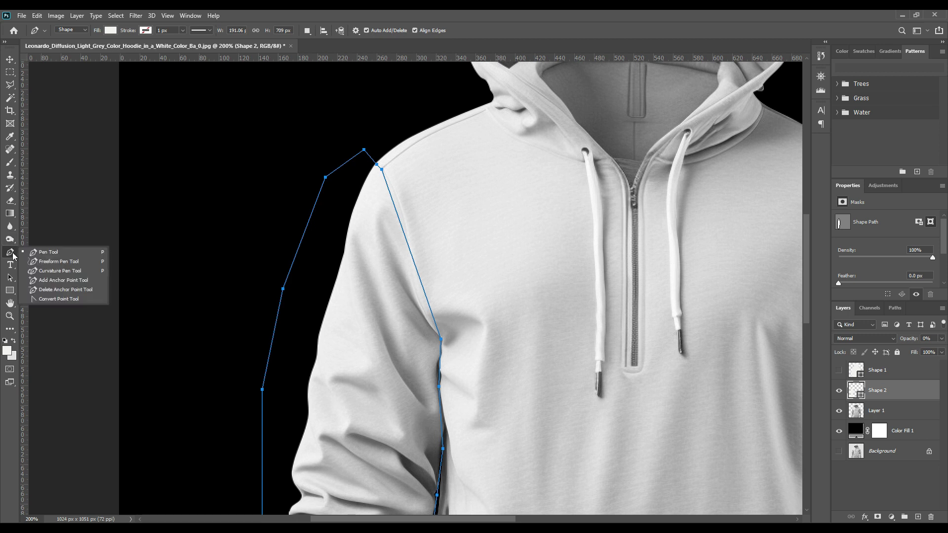
{"action": "left_click", "coordinate": [42, 281]}
{"action": "left_click_drag", "start_coordinate": [393, 200], "coordinate": [431, 224]}
{"action": "left_click_drag", "start_coordinate": [421, 307], "coordinate": [429, 326]}
{"action": "key", "text": "Left"}
{"action": "key", "text": "Up"}
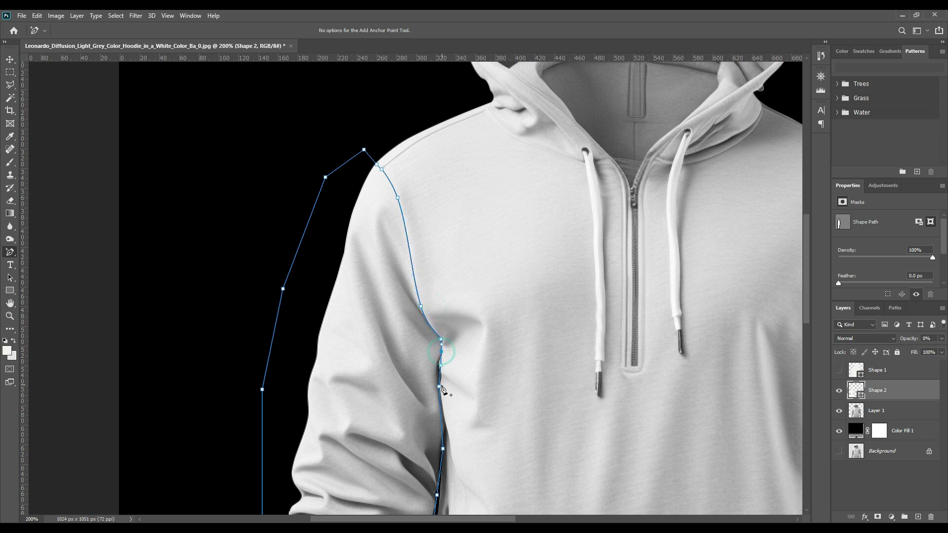
Bend the left sleeve shape's inner edge from the armpit down along the gap beside the body with added anchor points
{"action": "left_click", "coordinate": [440, 379]}
{"action": "left_click", "coordinate": [441, 412]}
{"action": "left_click", "coordinate": [442, 430]}
{"action": "left_click", "coordinate": [442, 408]}
{"action": "scroll", "coordinate": [496, 416], "scroll_direction": "down", "scroll_amount": 1}
{"action": "scroll", "coordinate": [495, 415], "scroll_direction": "down", "scroll_amount": 5}
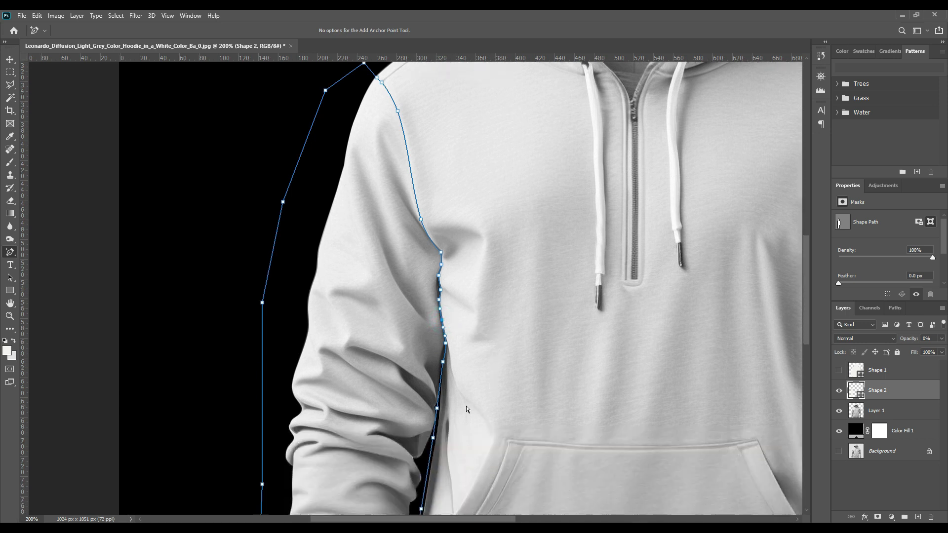
{"action": "left_click", "coordinate": [439, 398]}
{"action": "scroll", "coordinate": [485, 388], "scroll_direction": "down", "scroll_amount": 3}
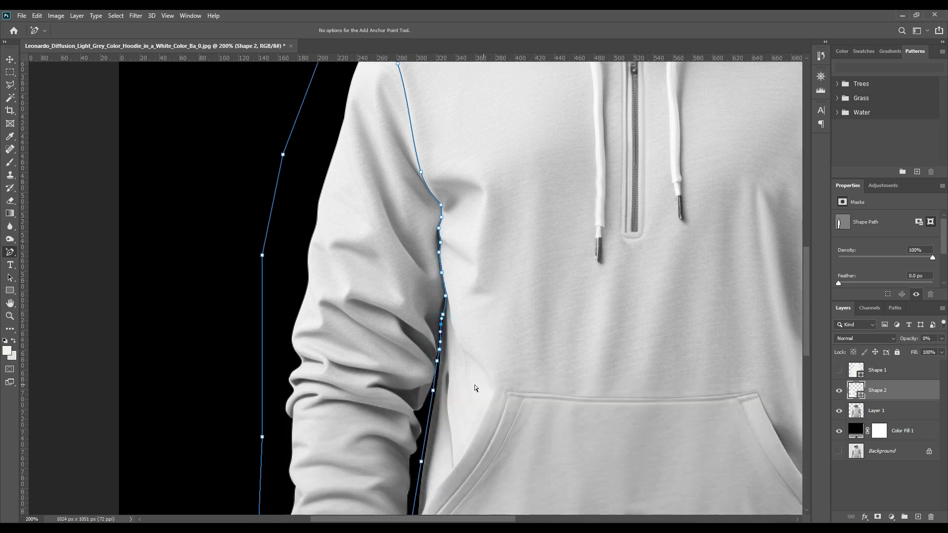
{"action": "scroll", "coordinate": [464, 383], "scroll_direction": "down", "scroll_amount": 14}
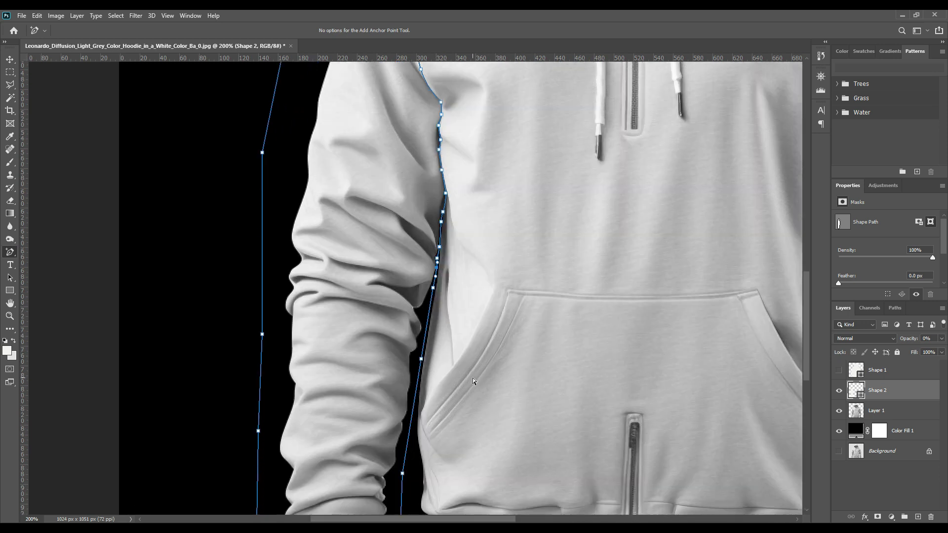
{"action": "scroll", "coordinate": [475, 387], "scroll_direction": "down", "scroll_amount": 3}
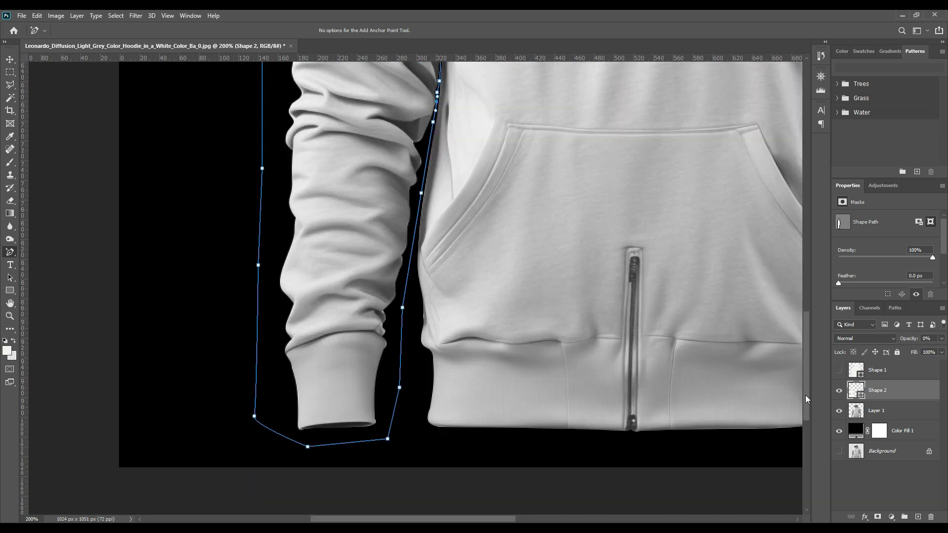
Load the Shape 2 outline as a selection and copy the left sleeve from Layer 1 onto its own layer
{"action": "left_click", "coordinate": [860, 395], "text": "ctrl"}
{"action": "key", "text": "ctrl+Return"}
{"action": "left_click", "coordinate": [889, 413]}
{"action": "key", "text": "ctrl+j"}
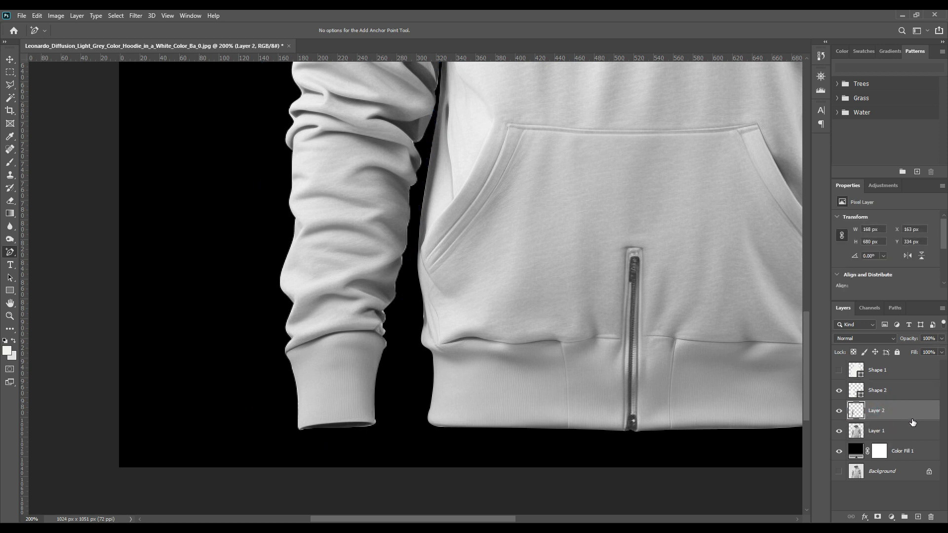
{"action": "key", "text": "ctrl+0"}
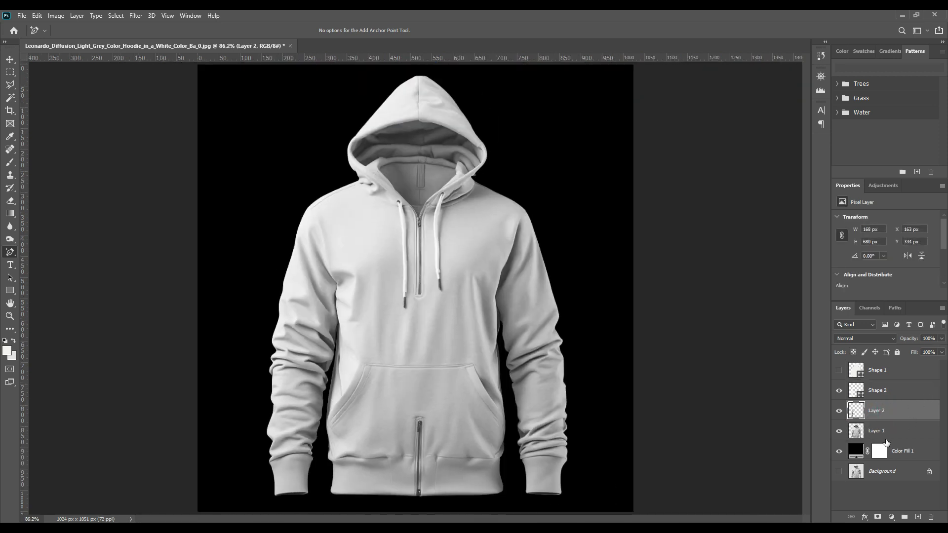
Check the left sleeve cut-out with Layer 1 hidden, and switch the view back to Layer 1 with Layer 2 hidden
{"action": "left_click", "coordinate": [843, 432]}
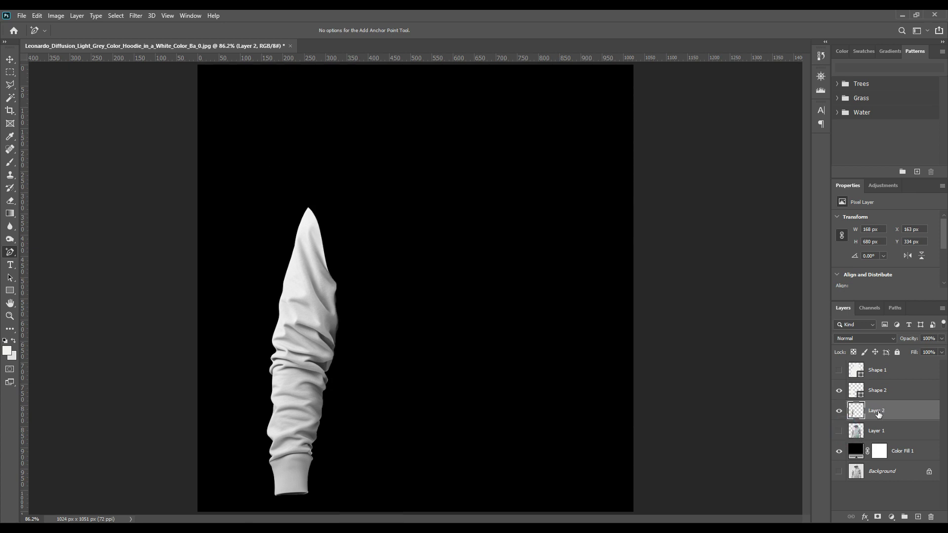
{"action": "left_click", "coordinate": [839, 410]}
{"action": "left_click", "coordinate": [839, 430]}
Start a Pen tool shape above Layer 1, running from outside the right shoulder along the sleeve seam to the armpit
{"action": "left_click", "coordinate": [873, 430]}
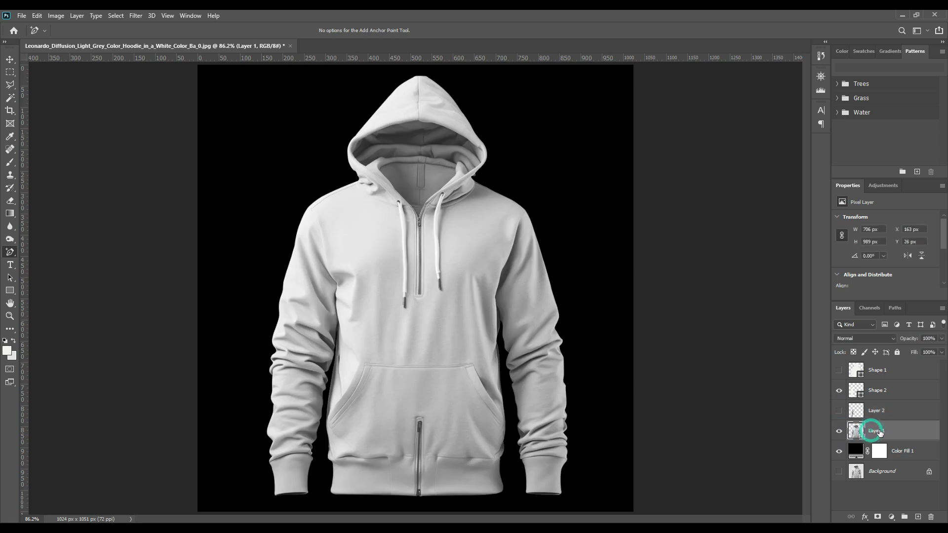
{"action": "key", "text": "ctrl+plus"}
{"action": "key", "text": "ctrl+plus"}
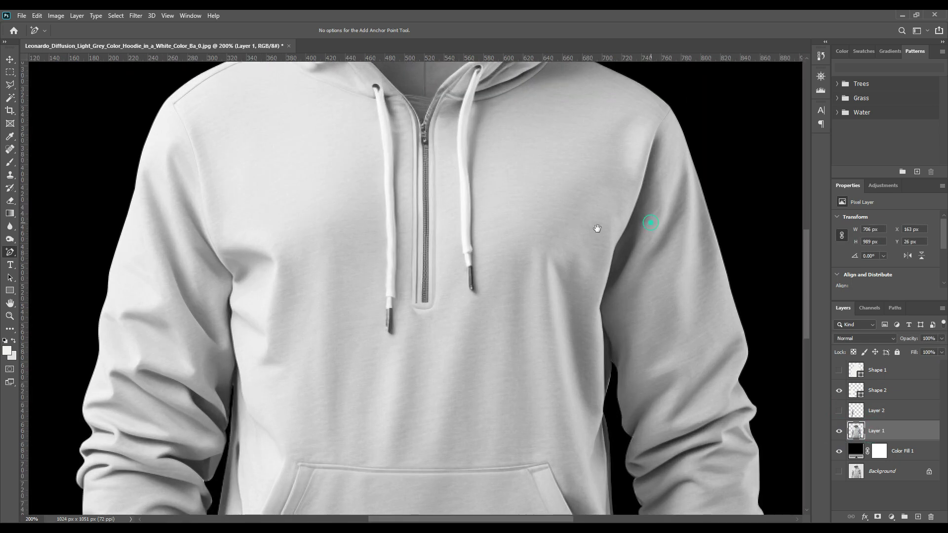
{"action": "left_click_drag", "start_coordinate": [597, 229], "coordinate": [539, 243]}
{"action": "right_click", "coordinate": [10, 252]}
{"action": "left_click", "coordinate": [39, 250]}
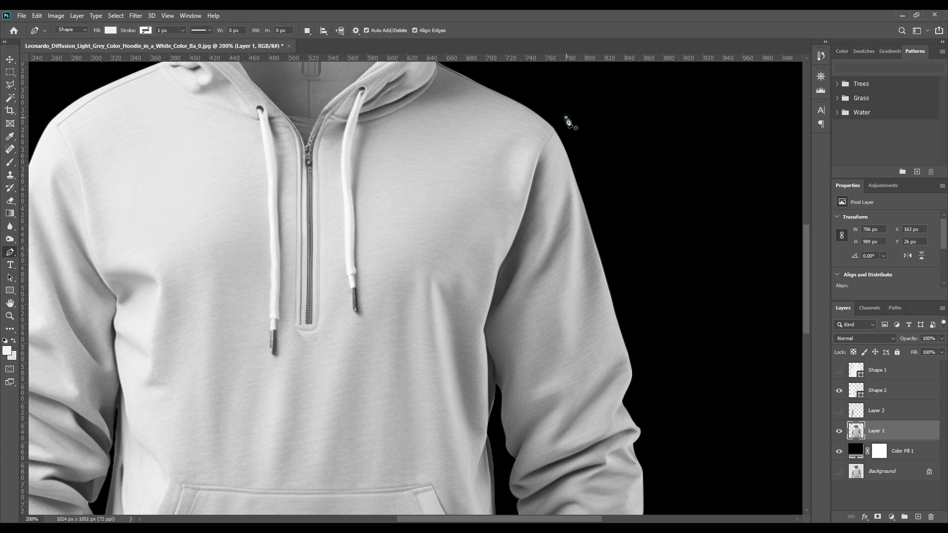
{"action": "left_click", "coordinate": [566, 117]}
{"action": "left_click", "coordinate": [556, 131]}
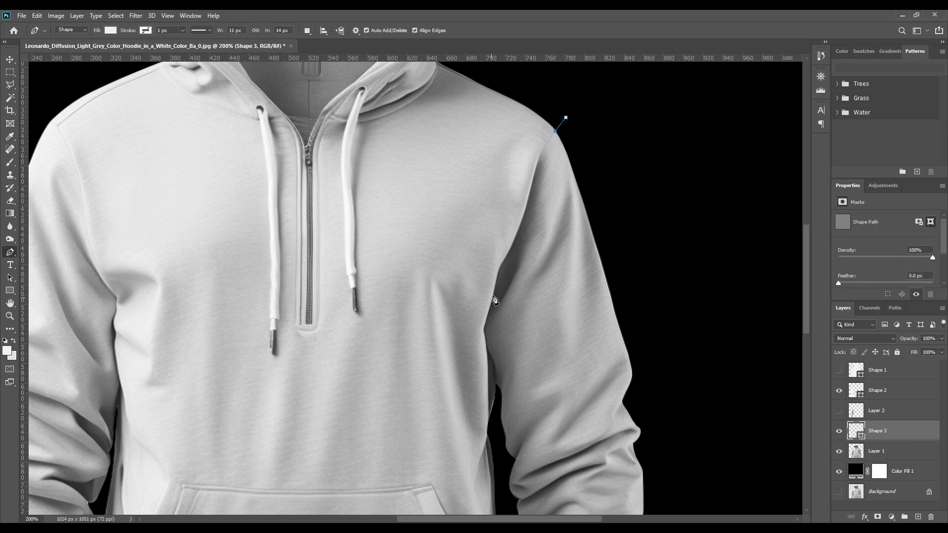
{"action": "left_click", "coordinate": [484, 328]}
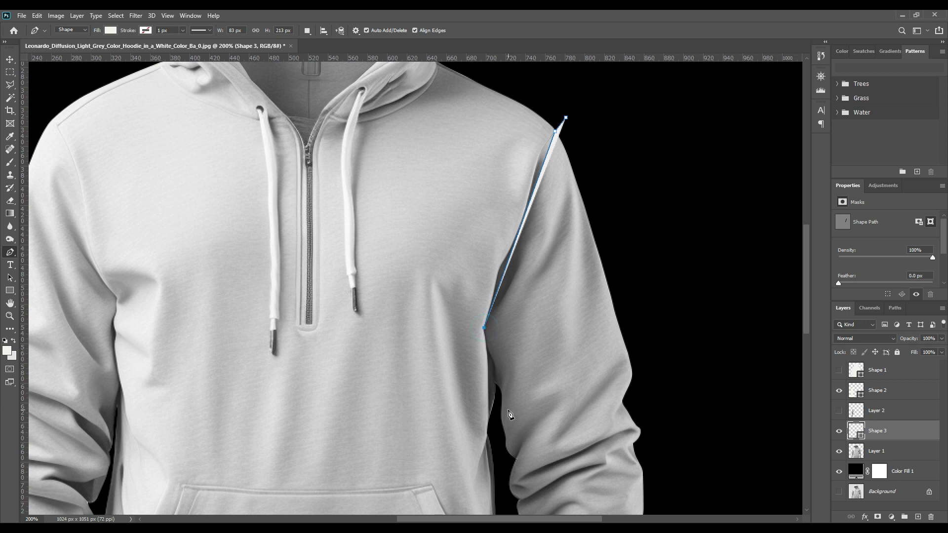
Continue the shape down between the body and the right sleeve to a point just below the cuff's inner side
{"action": "left_click", "coordinate": [494, 383]}
{"action": "left_click_drag", "start_coordinate": [567, 426], "coordinate": [571, 321]}
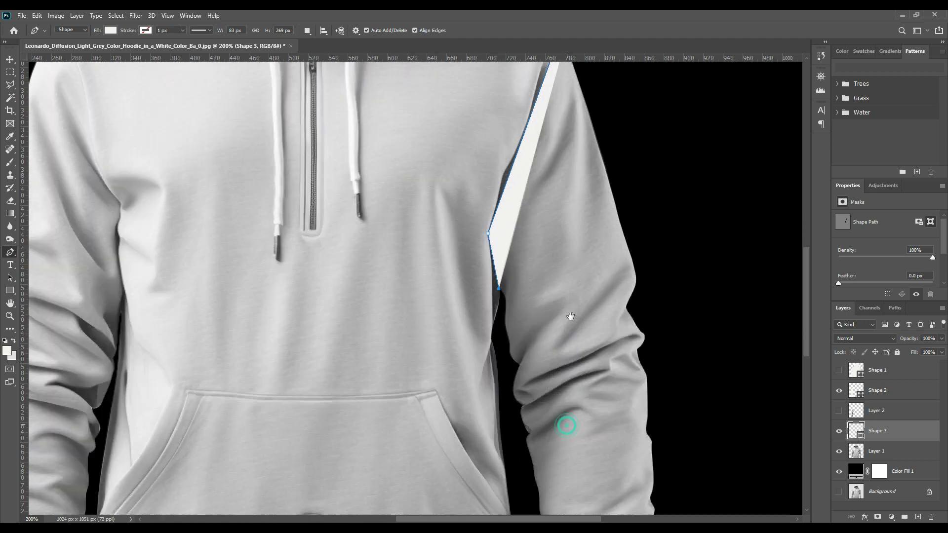
{"action": "left_click", "coordinate": [496, 325]}
{"action": "left_click_drag", "start_coordinate": [515, 368], "coordinate": [531, 308]}
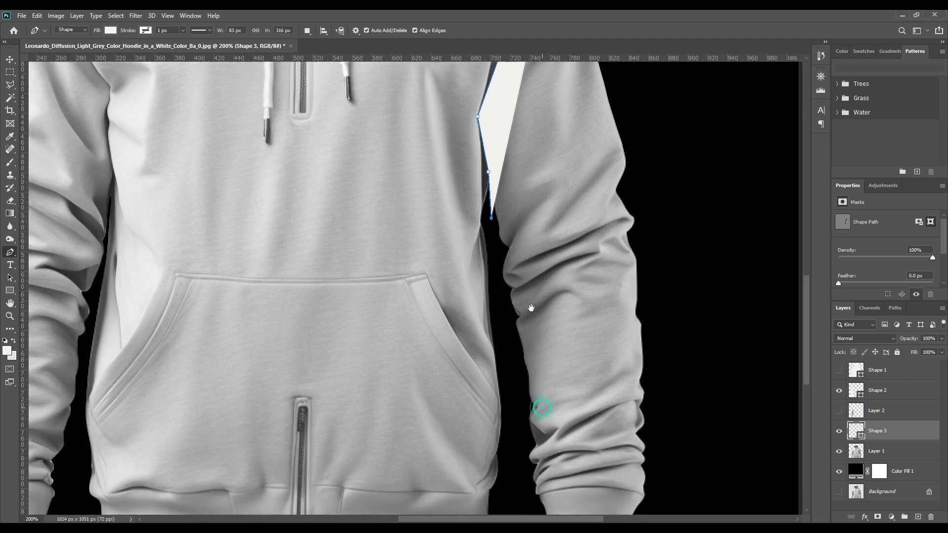
{"action": "left_click", "coordinate": [516, 334]}
{"action": "left_click_drag", "start_coordinate": [568, 438], "coordinate": [582, 290]}
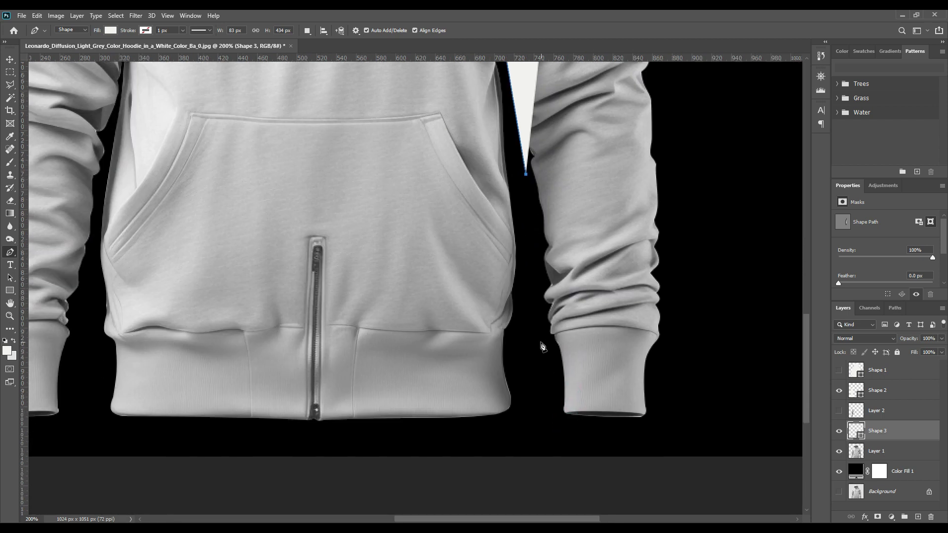
{"action": "left_click", "coordinate": [540, 342]}
{"action": "left_click", "coordinate": [539, 420]}
Carry the shape loosely around the right cuff and up outside the sleeve, closing it at the shoulder
{"action": "left_click", "coordinate": [569, 436]}
{"action": "left_click", "coordinate": [643, 440]}
{"action": "left_click", "coordinate": [683, 395]}
{"action": "left_click", "coordinate": [700, 289]}
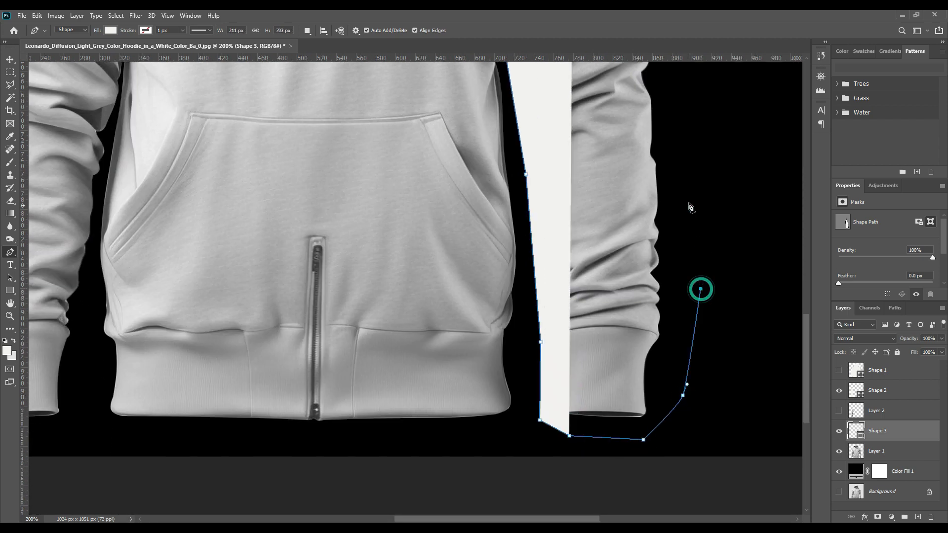
{"action": "left_click", "coordinate": [689, 205]}
{"action": "left_click_drag", "start_coordinate": [696, 127], "coordinate": [705, 353]}
{"action": "left_click", "coordinate": [669, 181]}
{"action": "left_click", "coordinate": [637, 105]}
{"action": "key", "text": "ctrl+z"}
{"action": "left_click", "coordinate": [664, 113]}
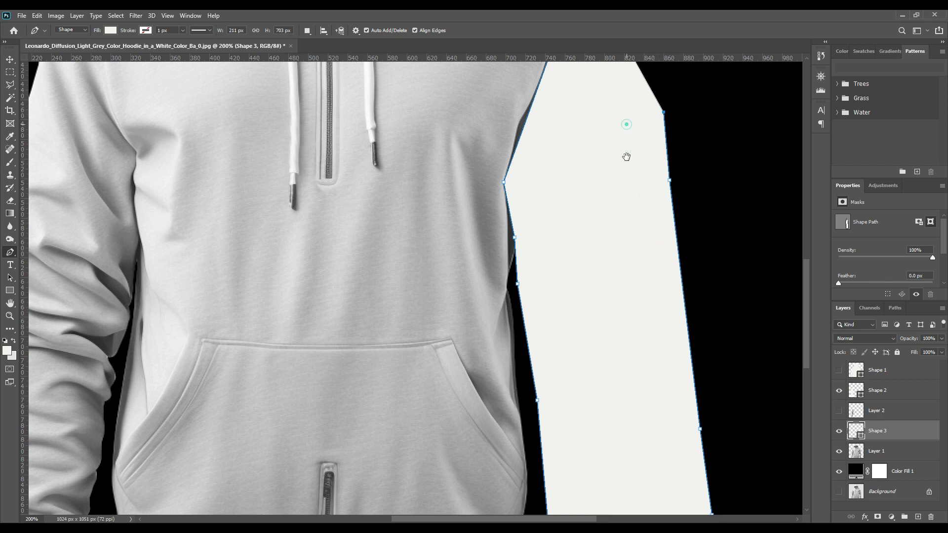
{"action": "left_click_drag", "start_coordinate": [626, 129], "coordinate": [627, 332]}
{"action": "left_click", "coordinate": [586, 182]}
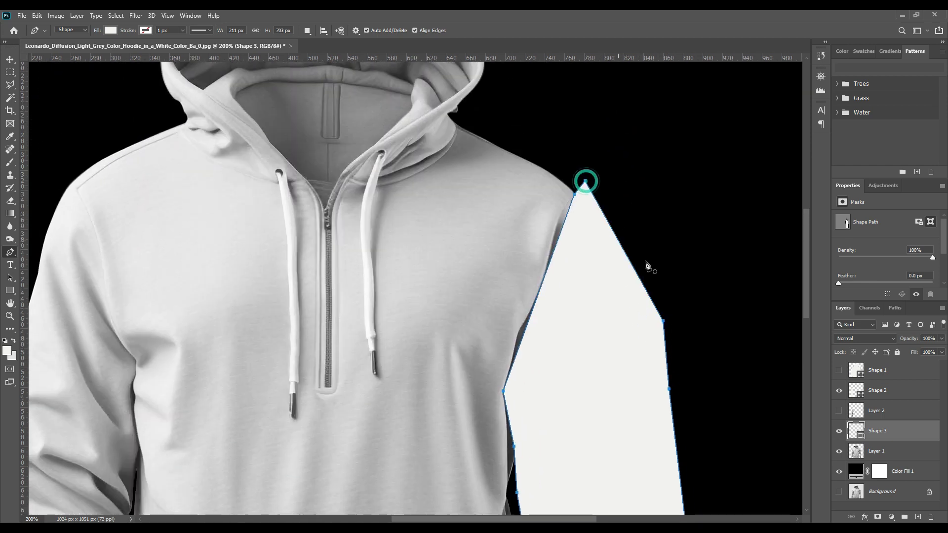
Set the right sleeve shape's opacity to 0% and bend its edge along the shoulder-to-armpit seam with added anchor points
{"action": "key", "text": "0"}
{"action": "key", "text": "0"}
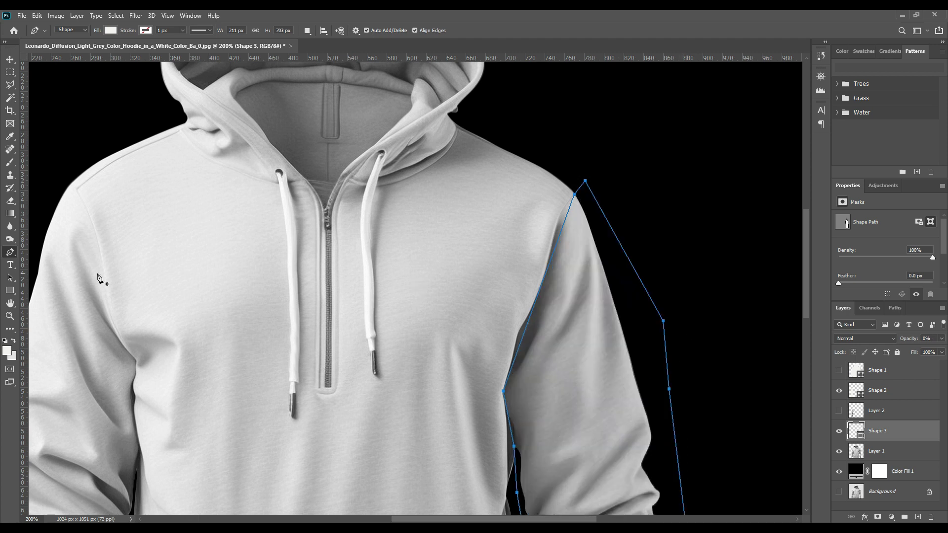
{"action": "right_click", "coordinate": [10, 252]}
{"action": "left_click", "coordinate": [49, 284]}
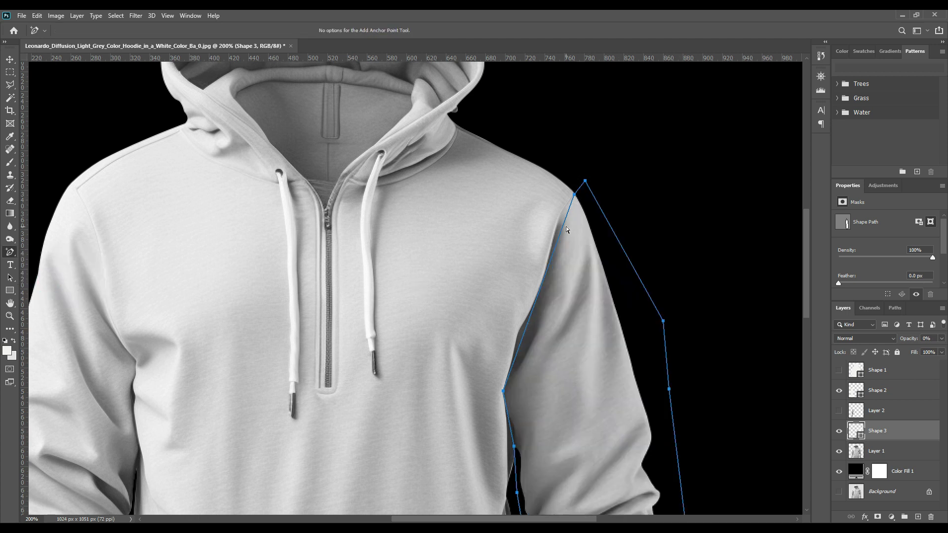
{"action": "left_click_drag", "start_coordinate": [567, 217], "coordinate": [559, 218]}
{"action": "left_click_drag", "start_coordinate": [543, 274], "coordinate": [525, 336]}
{"action": "left_click", "coordinate": [529, 310]}
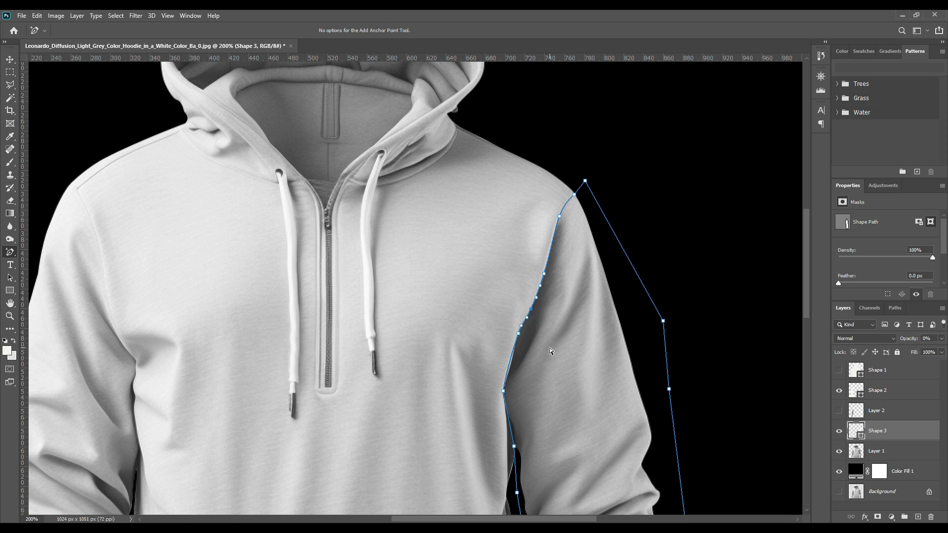
{"action": "left_click", "coordinate": [510, 375]}
Fit the right sleeve shape's edge to the fold just below the armpit with more anchor points
{"action": "scroll", "coordinate": [543, 386], "scroll_direction": "down", "scroll_amount": 3}
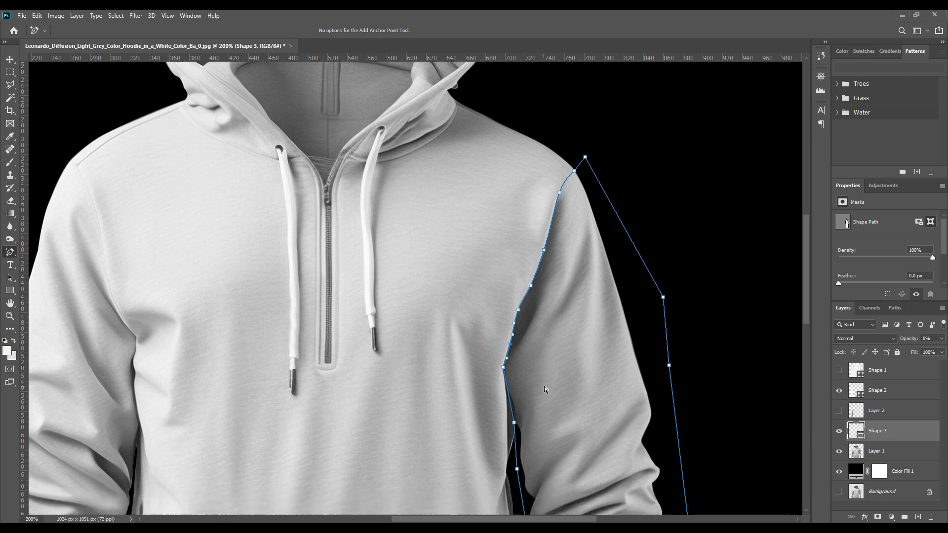
{"action": "scroll", "coordinate": [543, 390], "scroll_direction": "down", "scroll_amount": 1}
{"action": "left_click", "coordinate": [507, 290]}
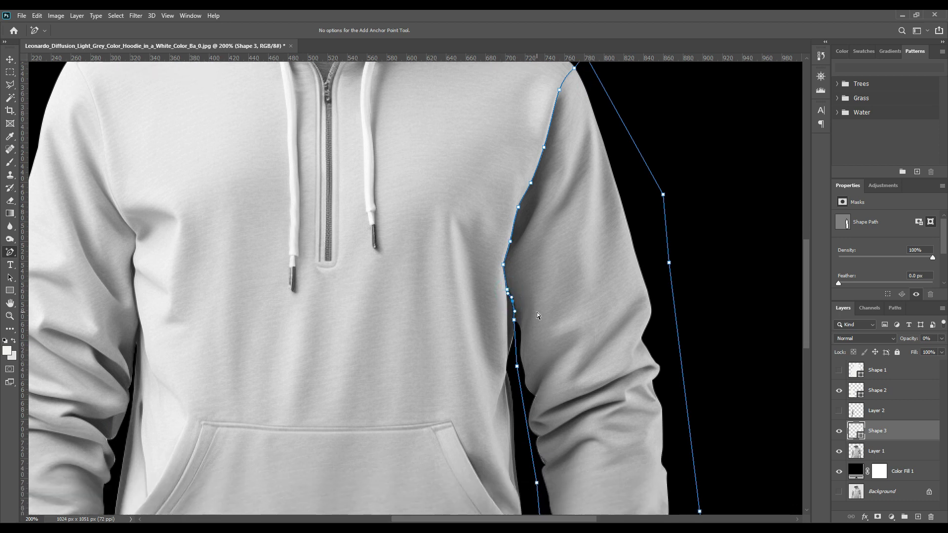
{"action": "left_click", "coordinate": [507, 293]}
{"action": "left_click", "coordinate": [516, 329]}
{"action": "scroll", "coordinate": [611, 438], "scroll_direction": "down", "scroll_amount": 6}
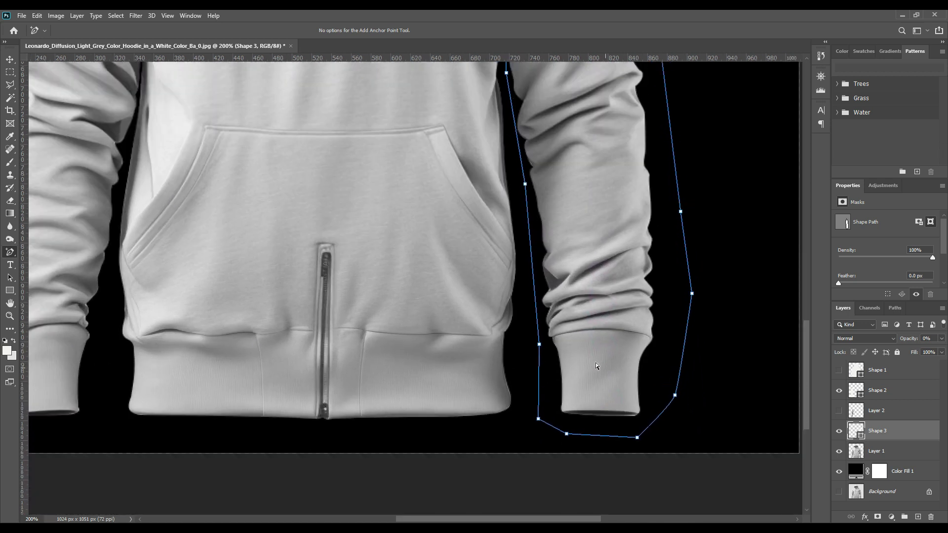
Load the Shape 3 outline as a selection and copy the right sleeve from Layer 1 onto its own layer
{"action": "key", "text": "ctrl+0"}
{"action": "left_click", "coordinate": [858, 432], "text": "ctrl"}
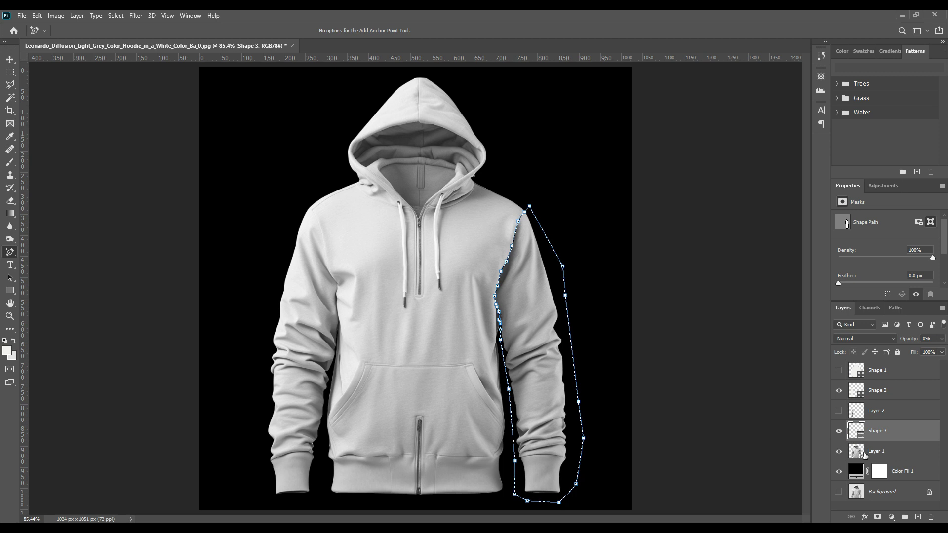
{"action": "left_click", "coordinate": [878, 453]}
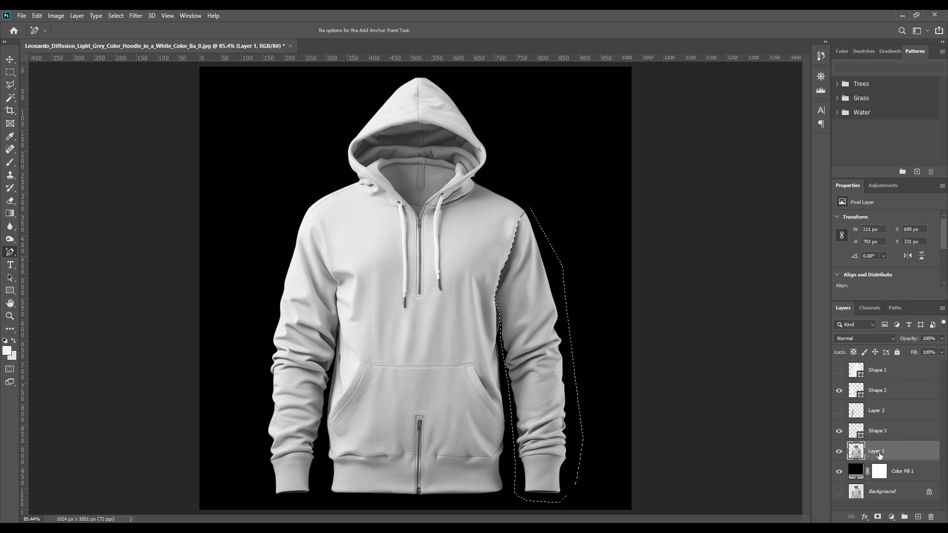
{"action": "key", "text": "ctrl+j"}
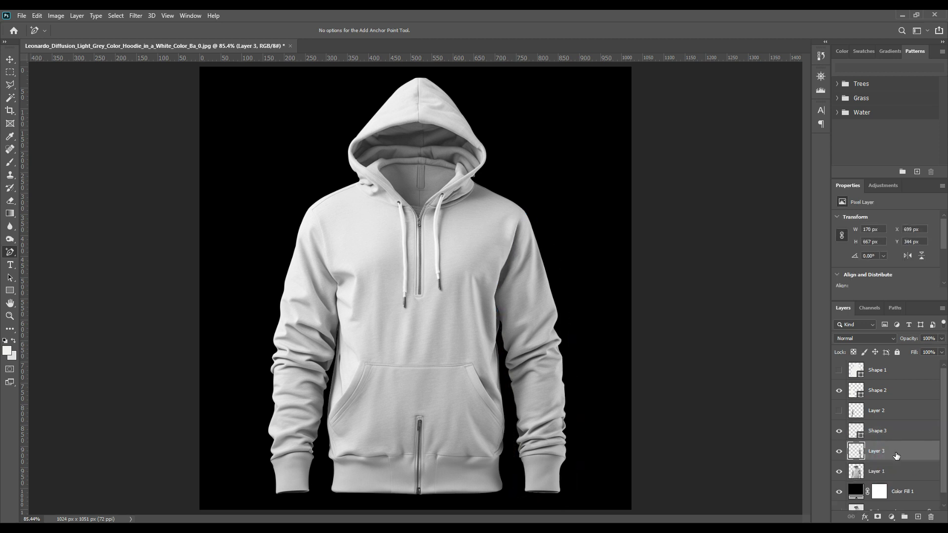
Make Layer 2 visible again and check both sleeve cut-outs together with Layer 1 temporarily hidden
{"action": "left_click", "coordinate": [839, 472]}
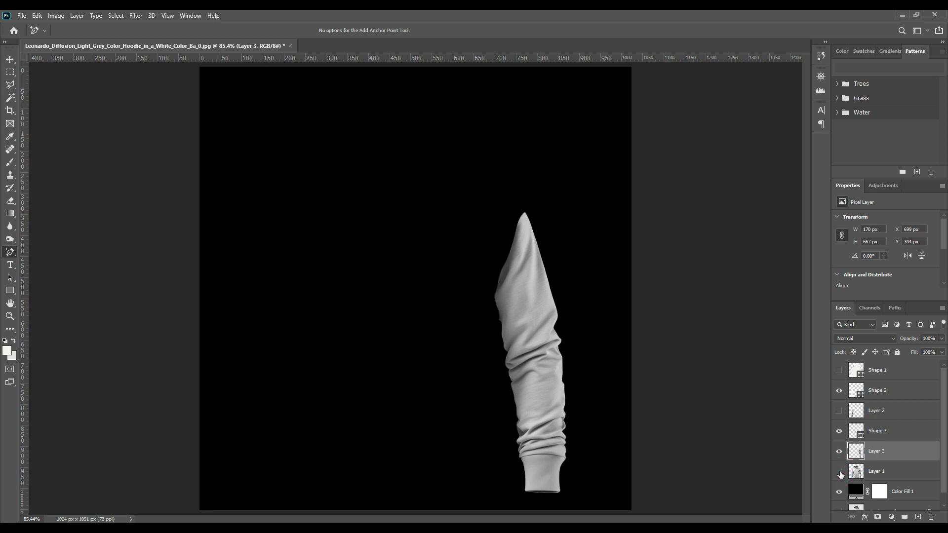
{"action": "left_click", "coordinate": [840, 410]}
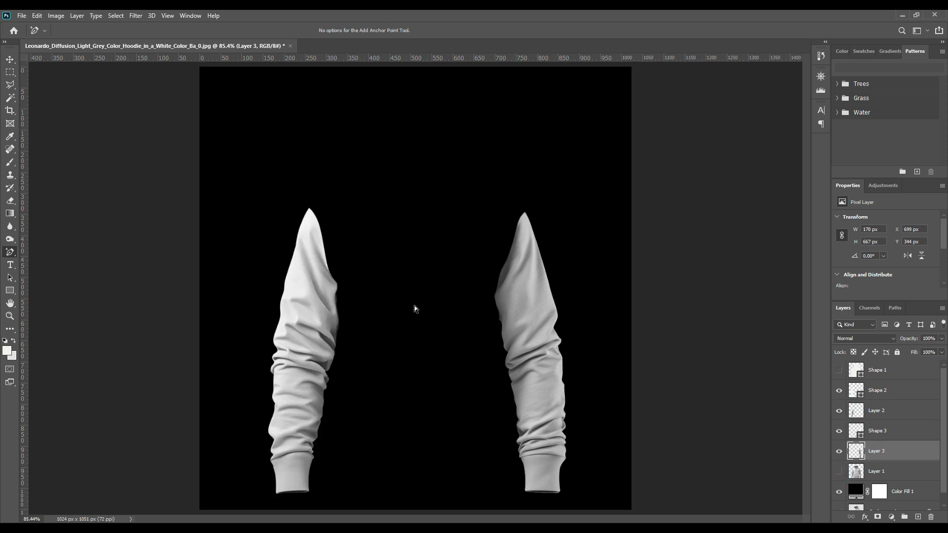
{"action": "left_click", "coordinate": [840, 472]}
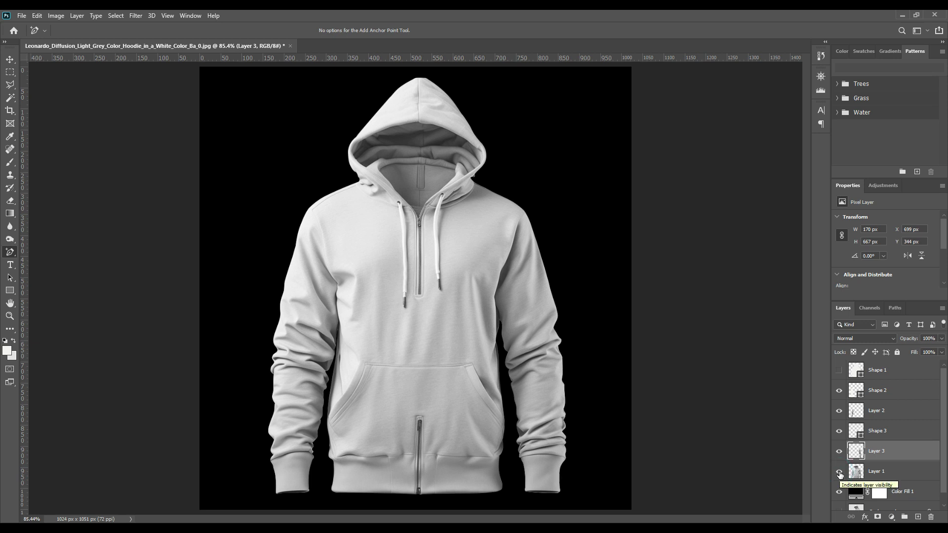
Start a Pen tool shape above Layer 1 from the zip top along the left collar seam and out beside the hood
{"action": "left_click", "coordinate": [878, 471]}
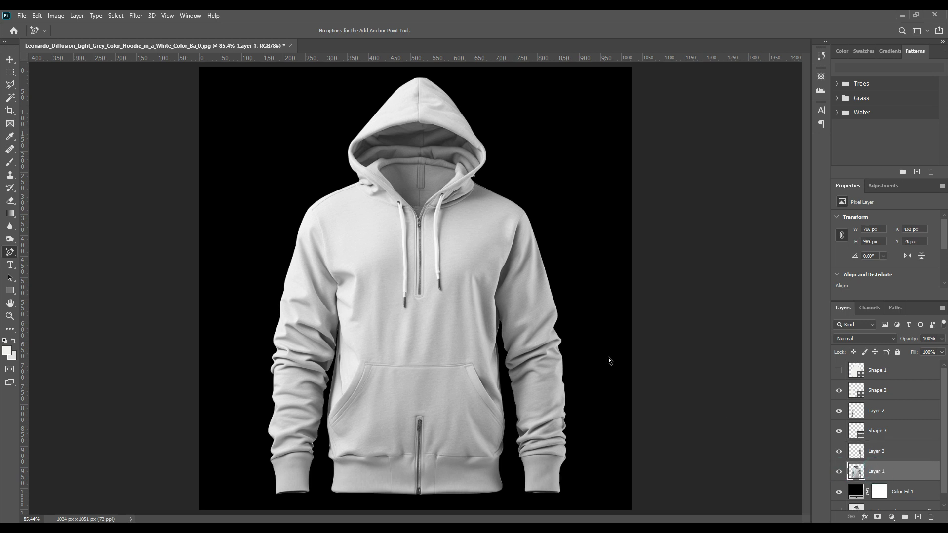
{"action": "key", "text": "ctrl+plus"}
{"action": "key", "text": "ctrl+plus"}
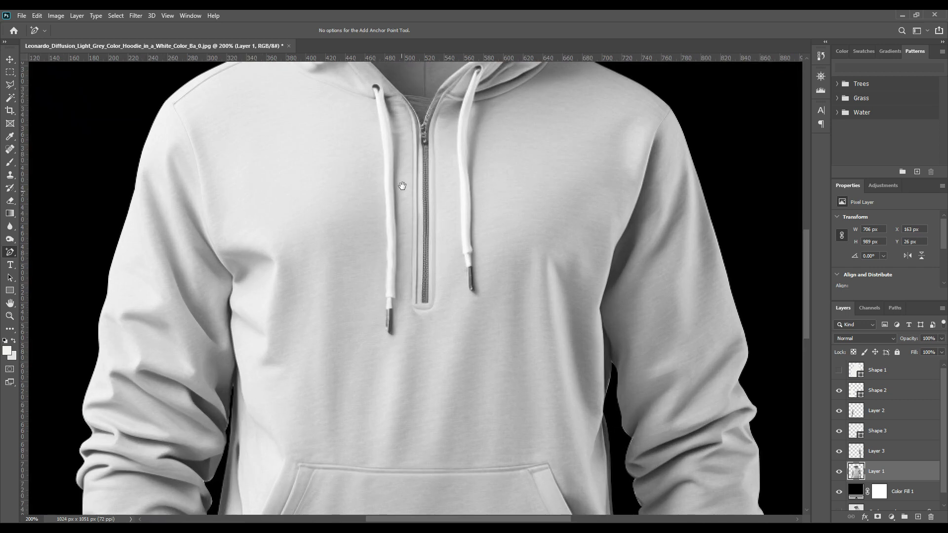
{"action": "left_click_drag", "start_coordinate": [403, 183], "coordinate": [429, 408]}
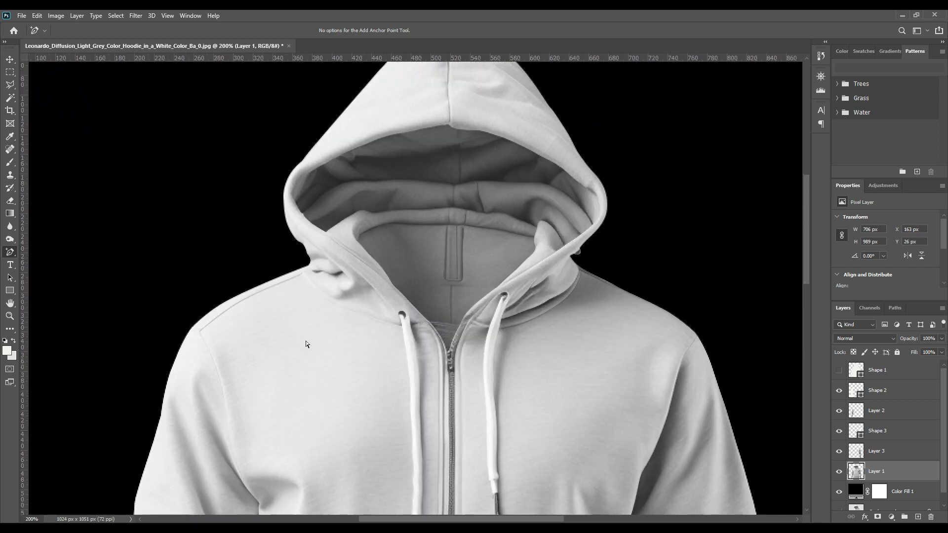
{"action": "right_click", "coordinate": [10, 252]}
{"action": "left_click", "coordinate": [39, 253]}
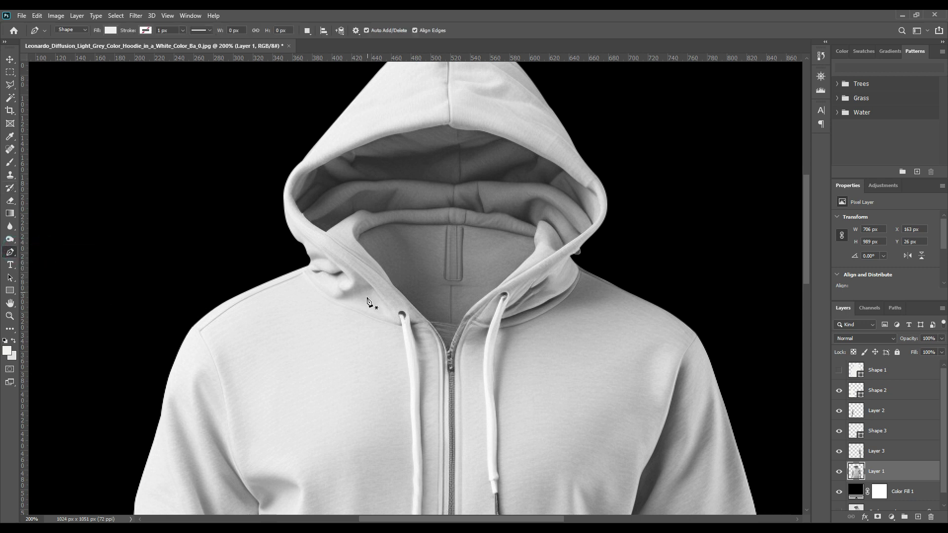
{"action": "left_click", "coordinate": [447, 353]}
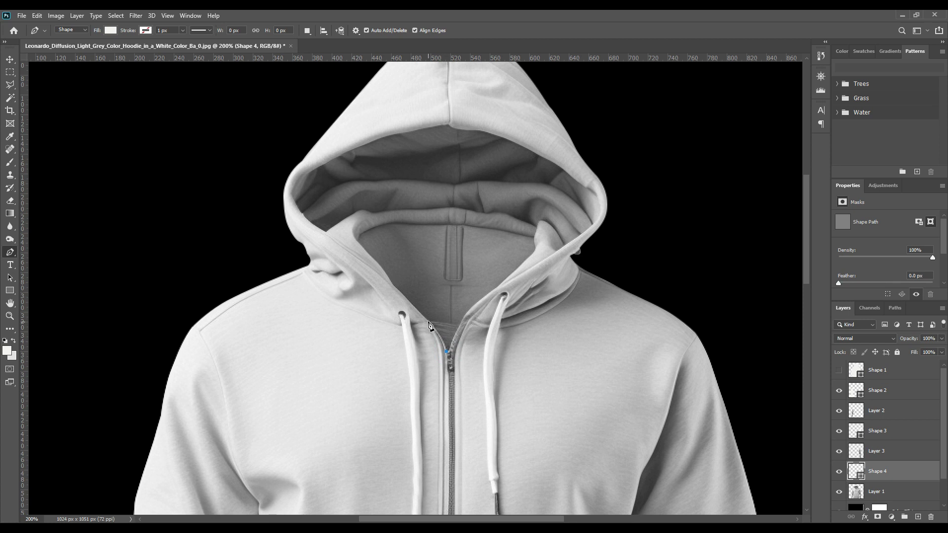
{"action": "left_click_drag", "start_coordinate": [428, 322], "coordinate": [412, 324]}
{"action": "left_click", "coordinate": [394, 324]}
{"action": "left_click", "coordinate": [303, 270]}
{"action": "left_click", "coordinate": [243, 196]}
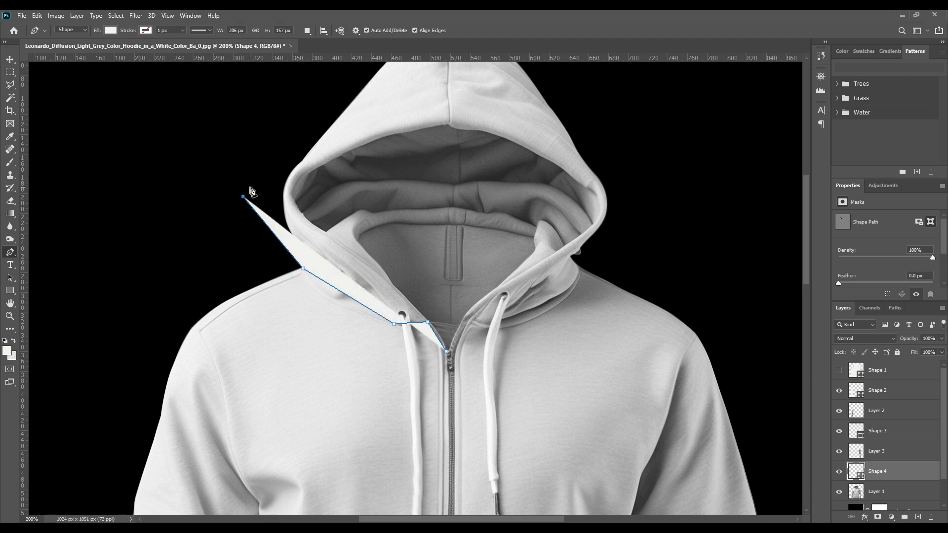
Continue the hood outline loosely through the black background, over the peak and down past the hood's right side
{"action": "left_click_drag", "start_coordinate": [314, 191], "coordinate": [302, 290]}
{"action": "left_click", "coordinate": [269, 200]}
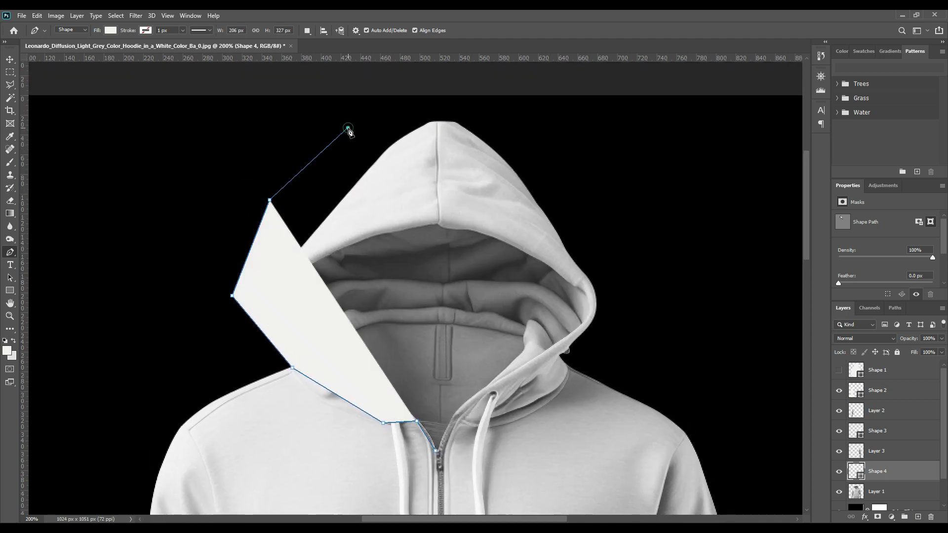
{"action": "left_click", "coordinate": [347, 128]}
{"action": "left_click", "coordinate": [407, 106]}
{"action": "left_click", "coordinate": [452, 106]}
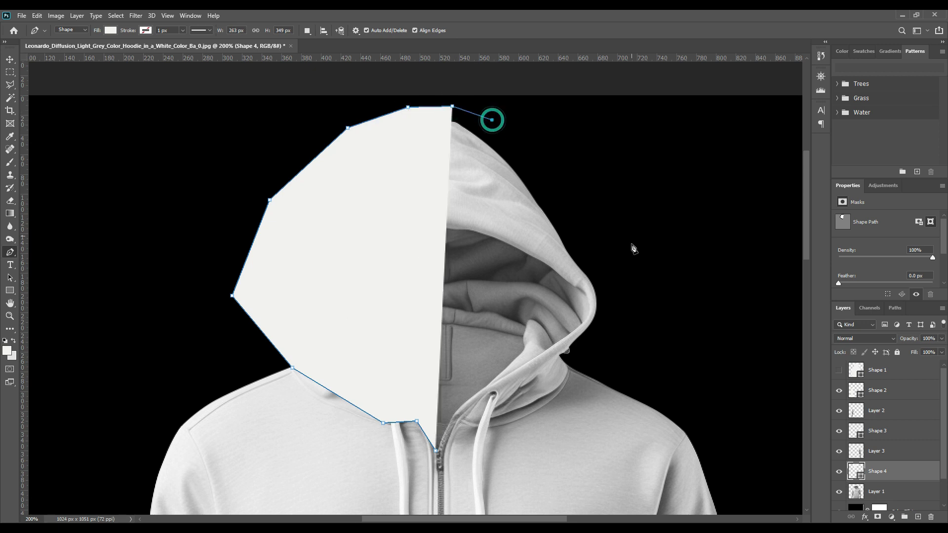
{"action": "left_click", "coordinate": [491, 120]}
{"action": "left_click", "coordinate": [629, 300]}
{"action": "left_click_drag", "start_coordinate": [599, 363], "coordinate": [570, 303]}
{"action": "left_click", "coordinate": [574, 295]}
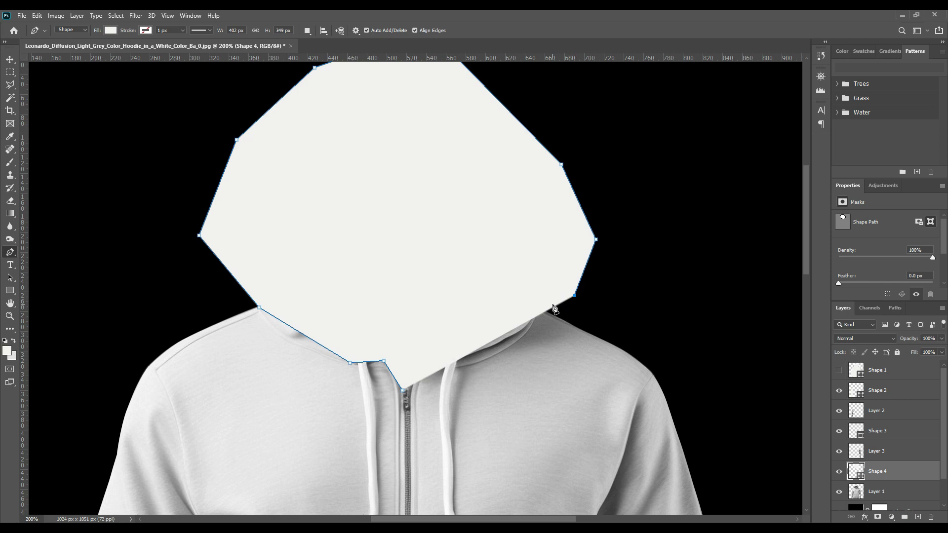
Set the hood shape's opacity to 0% and close its outline along the right collar to the zip top
{"action": "key", "text": "0"}
{"action": "key", "text": "0"}
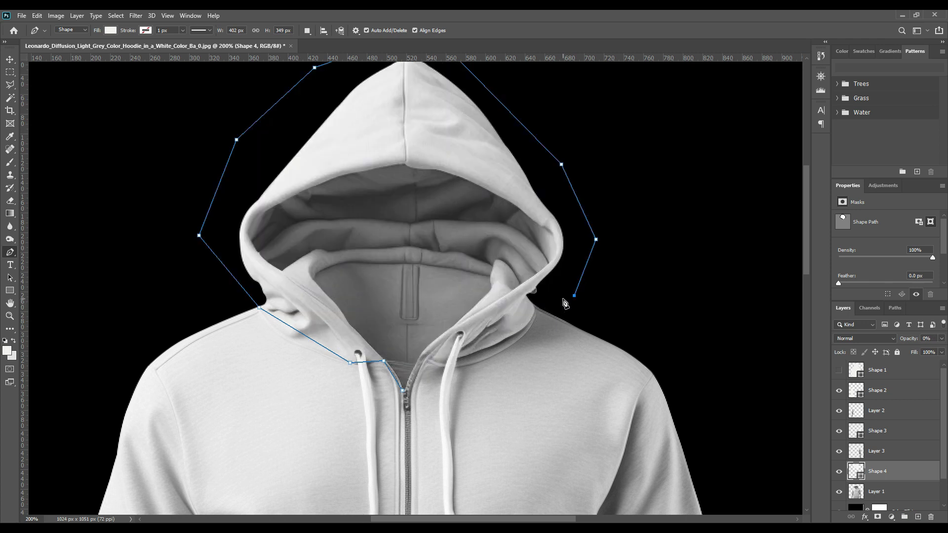
{"action": "left_click", "coordinate": [534, 307]}
{"action": "left_click", "coordinate": [425, 360]}
{"action": "left_click", "coordinate": [404, 391]}
Add anchor points at the zip opening and bend the hood shape's edge along the right collar seam
{"action": "right_click", "coordinate": [10, 253]}
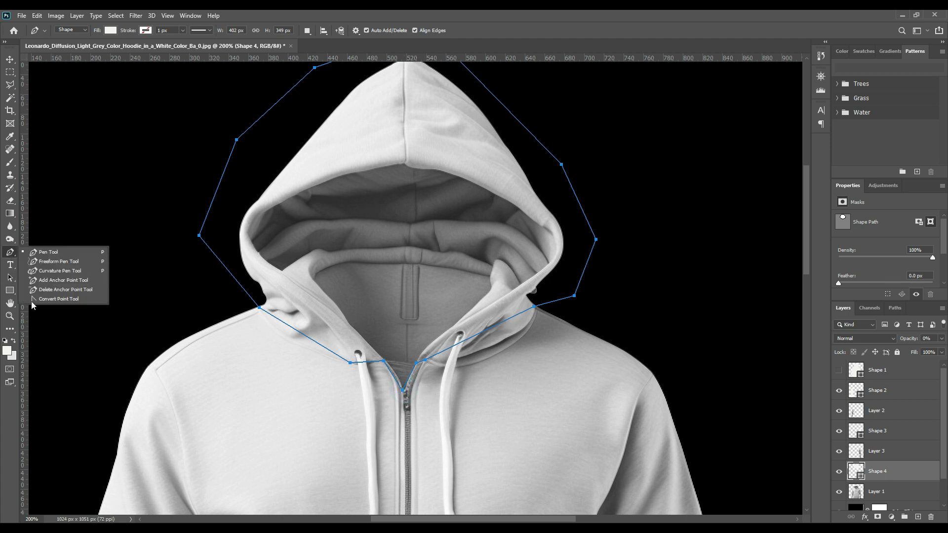
{"action": "left_click", "coordinate": [63, 280]}
{"action": "left_click", "coordinate": [393, 376]}
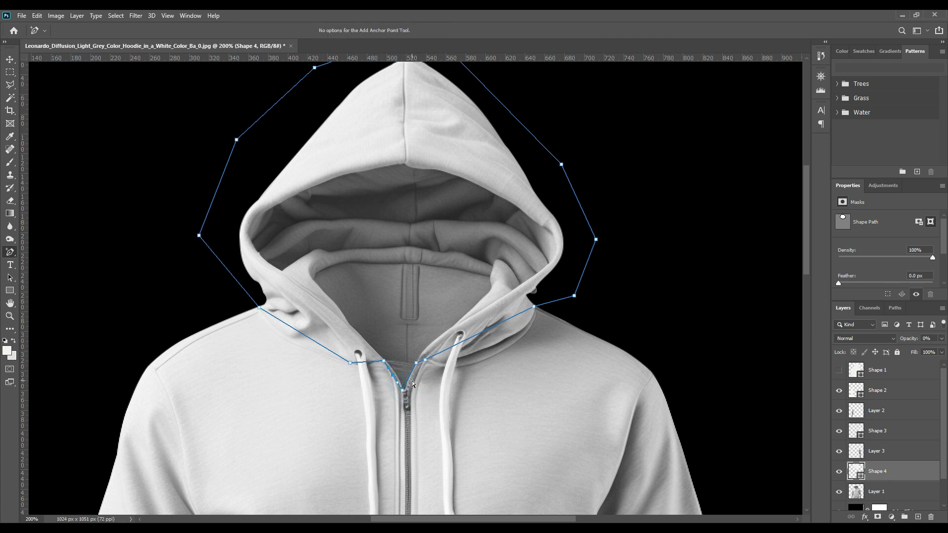
{"action": "left_click", "coordinate": [407, 384]}
{"action": "left_click_drag", "start_coordinate": [480, 339], "coordinate": [491, 361]}
{"action": "left_click", "coordinate": [450, 366]}
{"action": "left_click", "coordinate": [521, 332]}
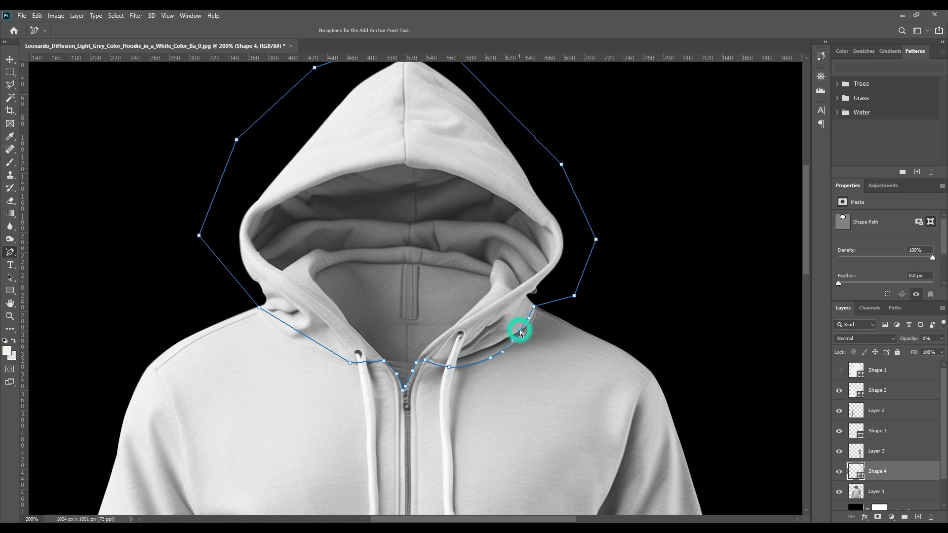
{"action": "left_click", "coordinate": [534, 314]}
Bend the hood shape's edge along the left collar seam with added anchor points
{"action": "left_click_drag", "start_coordinate": [283, 322], "coordinate": [283, 339]}
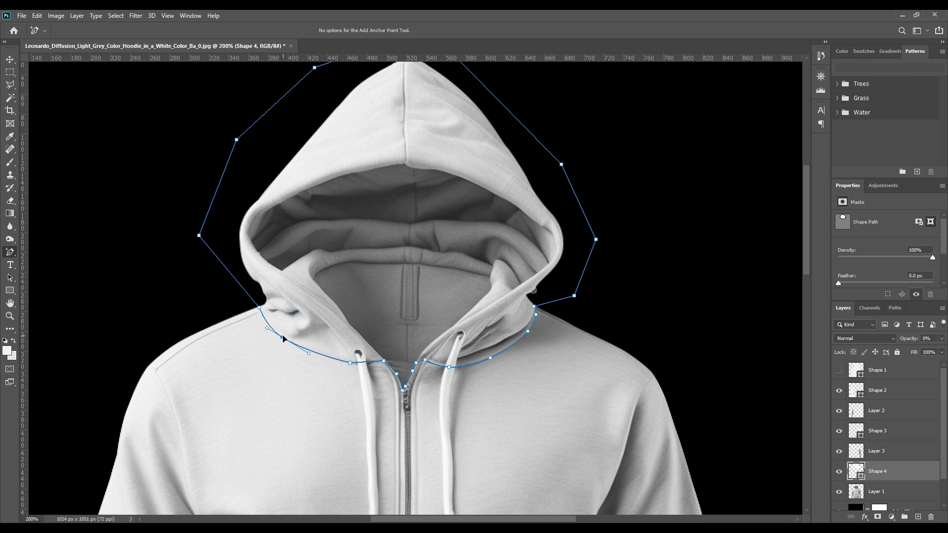
{"action": "left_click", "coordinate": [318, 350]}
{"action": "left_click", "coordinate": [337, 358]}
{"action": "left_click", "coordinate": [364, 364]}
{"action": "left_click", "coordinate": [385, 361]}
Load the Shape 4 outline as a selection and copy the hood from Layer 1 onto its own layer
{"action": "left_click", "coordinate": [864, 472], "text": "ctrl"}
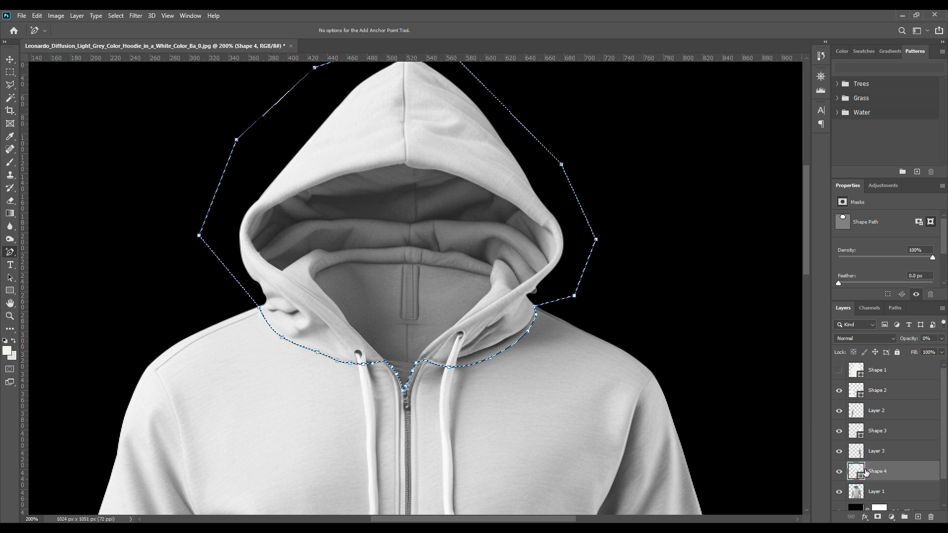
{"action": "scroll", "coordinate": [870, 472], "scroll_direction": "down", "scroll_amount": 1}
{"action": "left_click", "coordinate": [893, 466]}
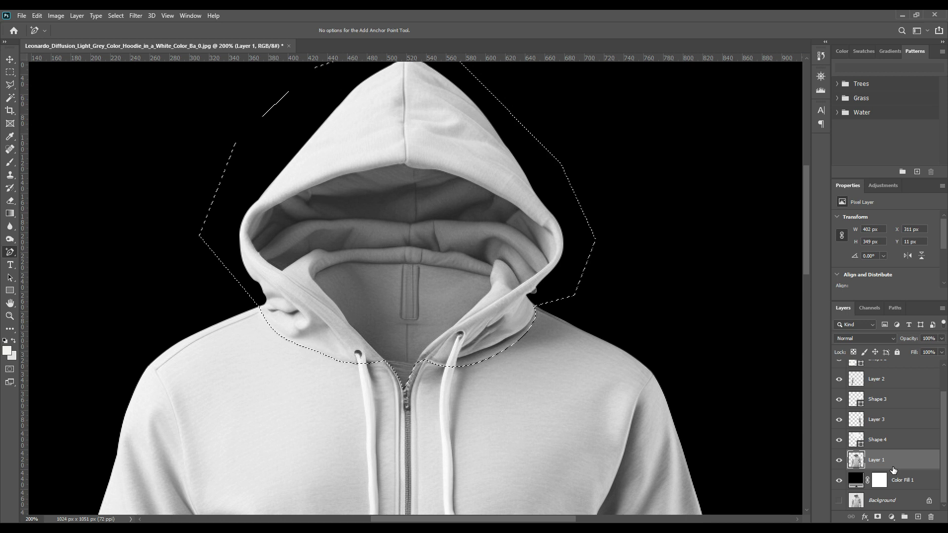
{"action": "key", "text": "ctrl+j"}
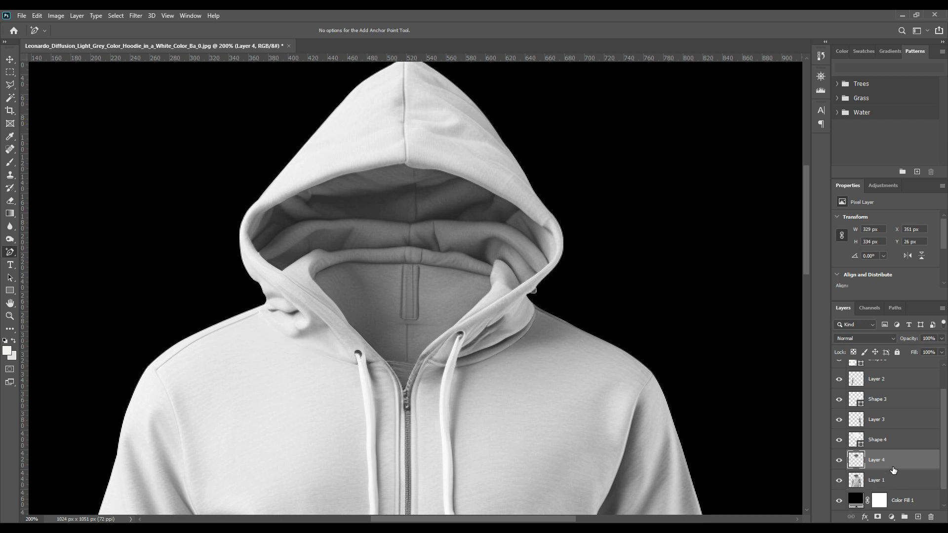
Check the hood and sleeve cut-outs over the whole canvas with Layer 1 temporarily hidden
{"action": "left_click", "coordinate": [841, 480]}
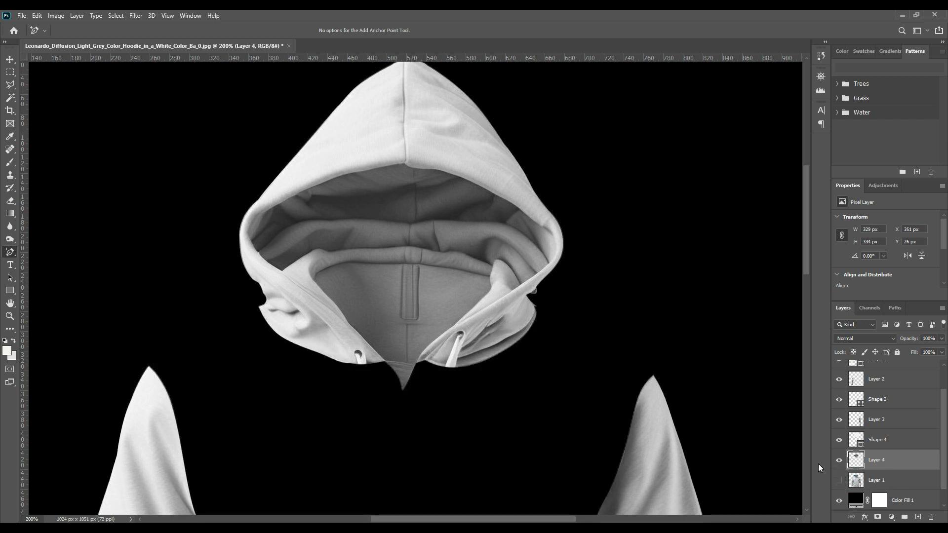
{"action": "key", "text": "ctrl+0"}
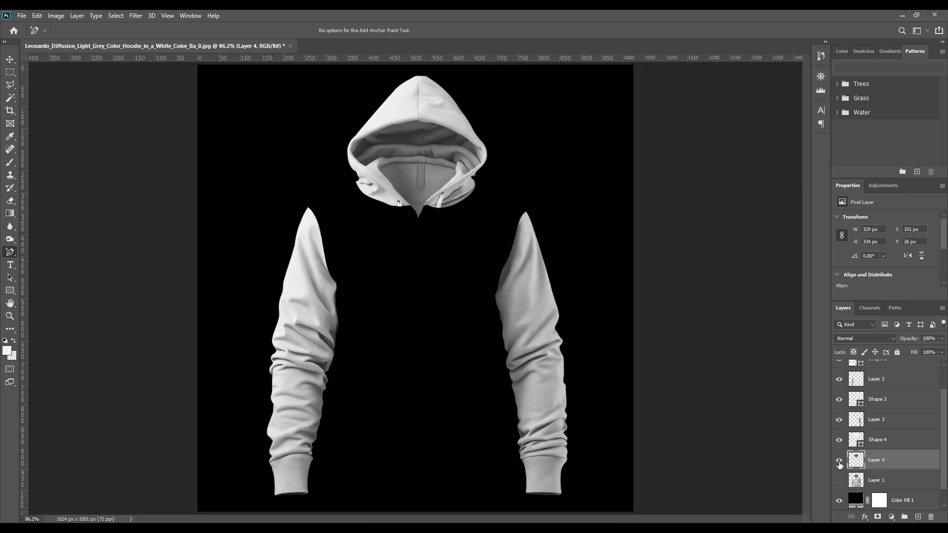
{"action": "left_click", "coordinate": [840, 480]}
{"action": "left_click", "coordinate": [839, 480]}
{"action": "left_click", "coordinate": [840, 480]}
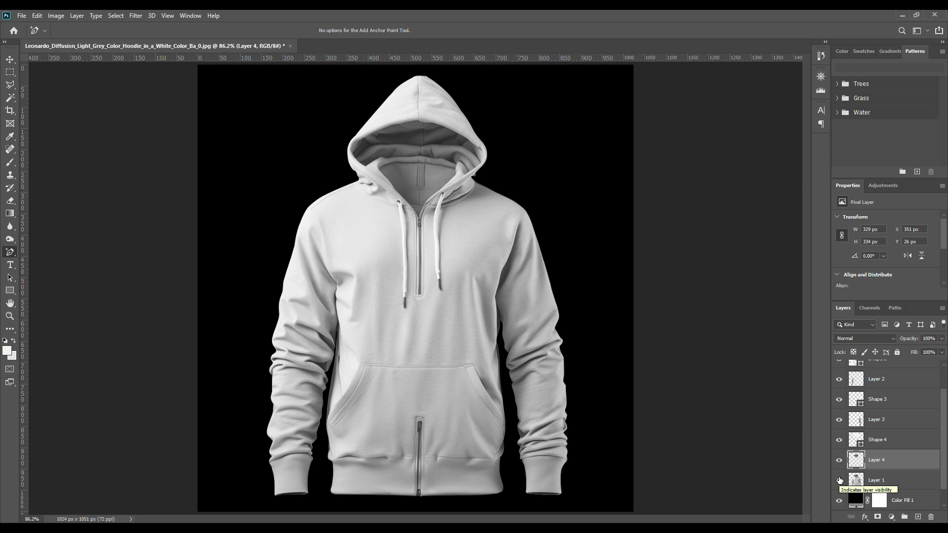
Start a Pen tool shape above Layer 1 from the left eyelet down the drawstring's outer edge to its metal tip
{"action": "left_click", "coordinate": [879, 481]}
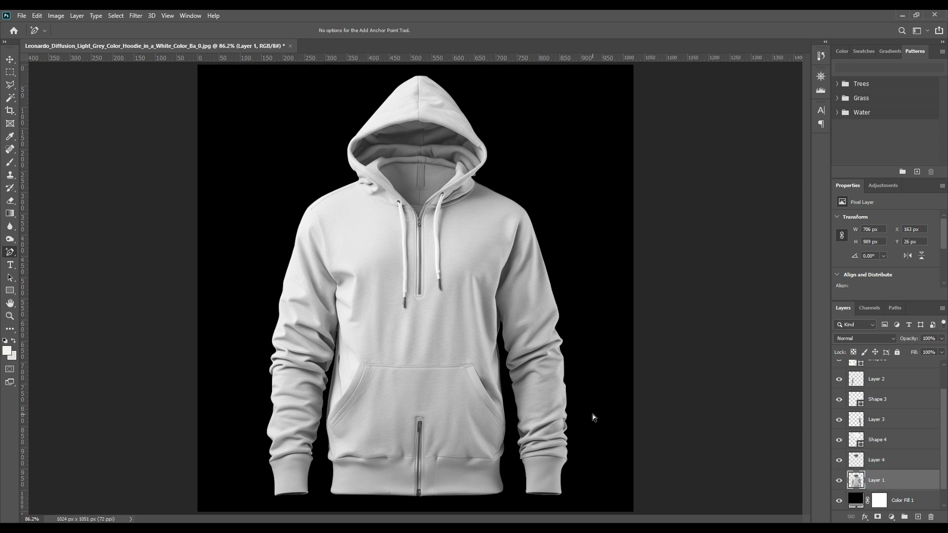
{"action": "scroll", "coordinate": [419, 272], "scroll_direction": "up", "scroll_amount": 2}
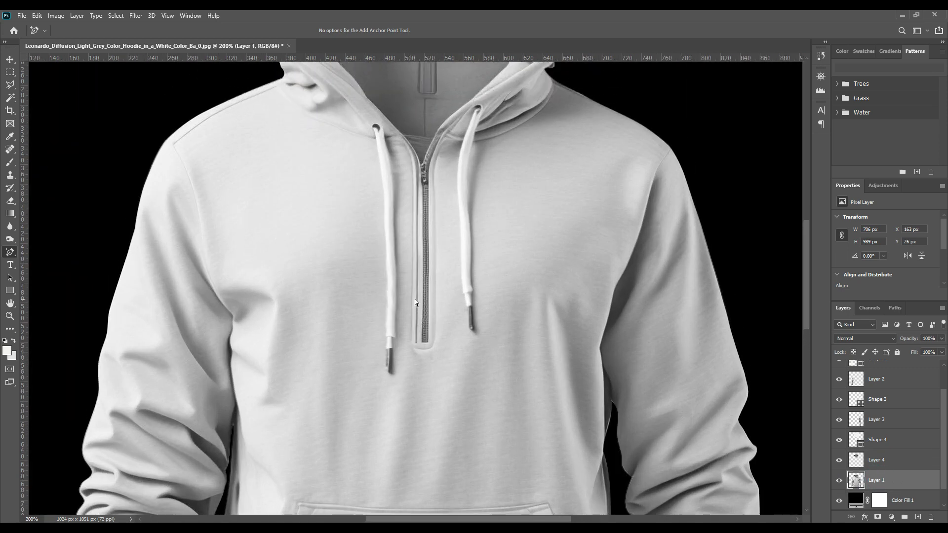
{"action": "scroll", "coordinate": [415, 299], "scroll_direction": "up", "scroll_amount": 2}
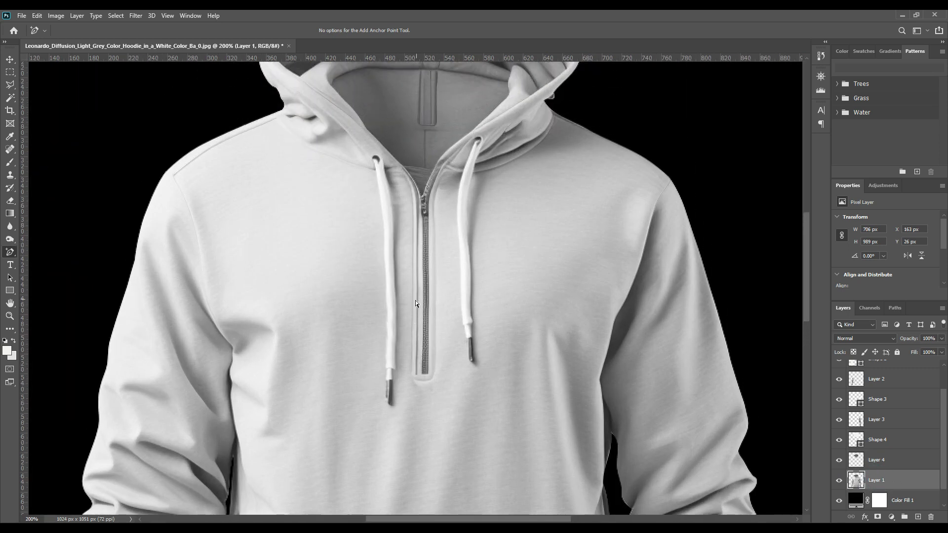
{"action": "right_click", "coordinate": [10, 252]}
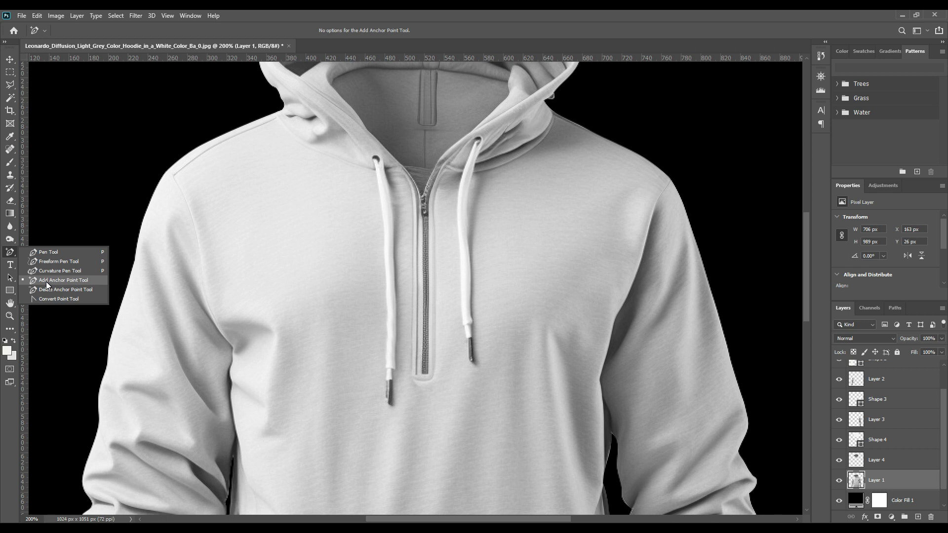
{"action": "left_click", "coordinate": [45, 282]}
{"action": "right_click", "coordinate": [15, 258]}
{"action": "left_click", "coordinate": [47, 253]}
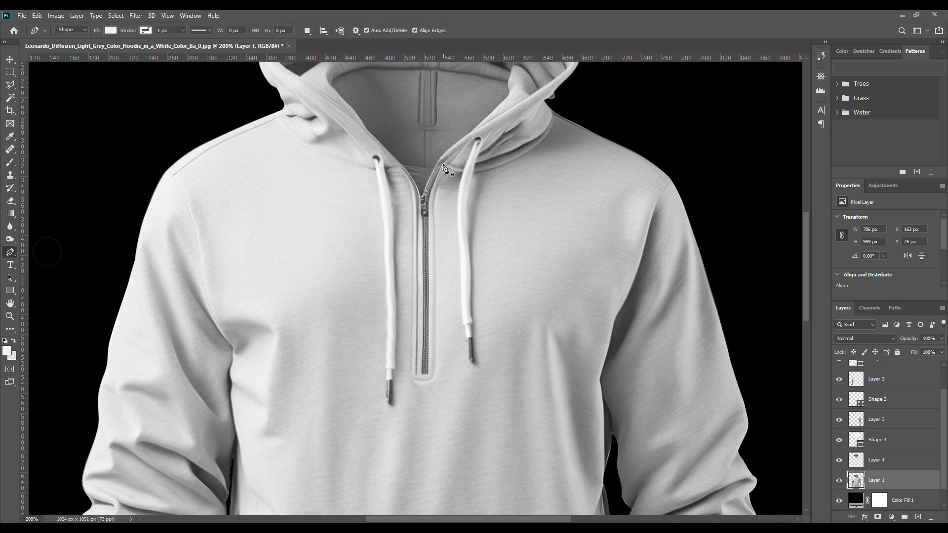
{"action": "left_click", "coordinate": [374, 161]}
{"action": "left_click", "coordinate": [385, 367]}
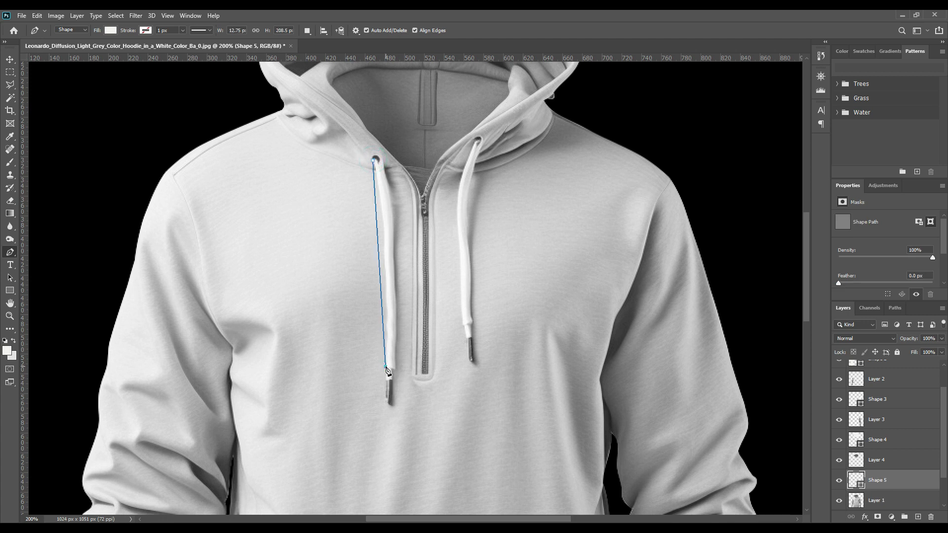
{"action": "left_click", "coordinate": [388, 398]}
{"action": "left_click", "coordinate": [390, 401]}
Close the left drawstring outline up its inner edge to the eyelet and set the shape's opacity to 0%
{"action": "left_click", "coordinate": [392, 370]}
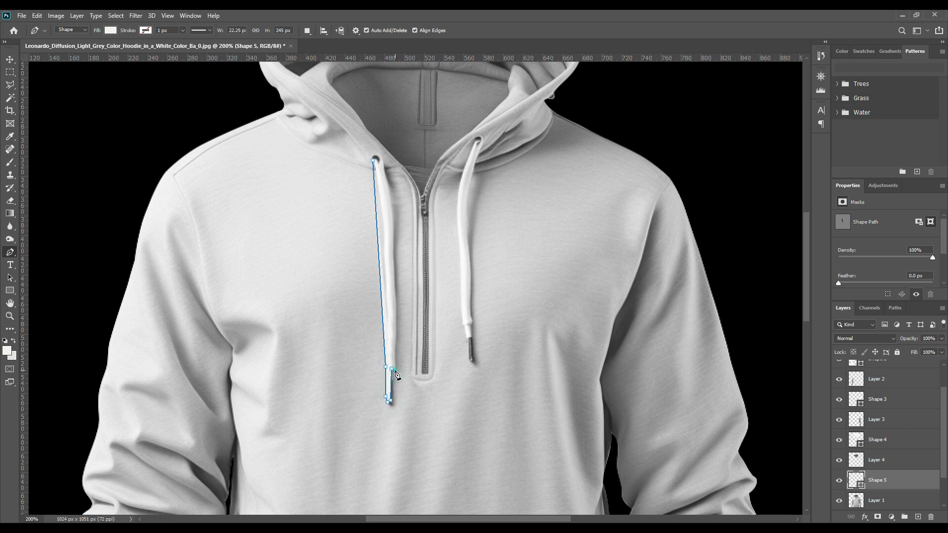
{"action": "left_click", "coordinate": [383, 159]}
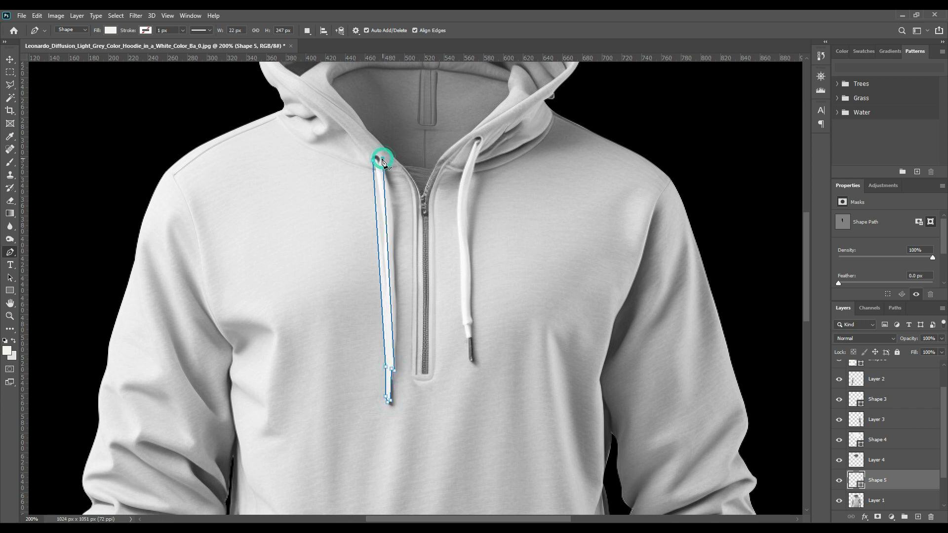
{"action": "left_click", "coordinate": [374, 160]}
{"action": "key", "text": "0"}
{"action": "key", "text": "0"}
Add anchor points along the left drawstring shape's inner edge and shift them to follow the cord
{"action": "right_click", "coordinate": [10, 252]}
{"action": "left_click", "coordinate": [46, 282]}
{"action": "left_click", "coordinate": [387, 207]}
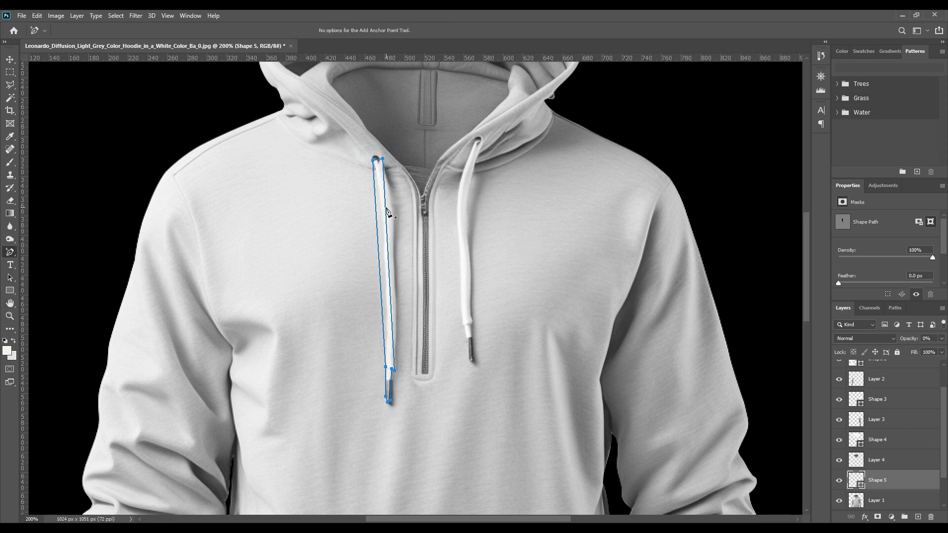
{"action": "key", "text": "Right"}
{"action": "key", "text": "Right"}
{"action": "key", "text": "Right"}
{"action": "key", "text": "Right"}
{"action": "key", "text": "Right"}
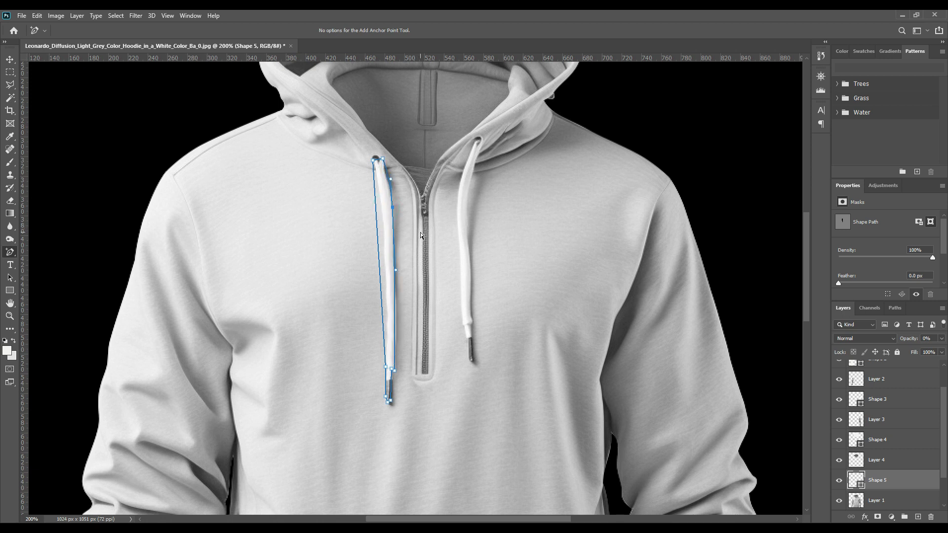
{"action": "left_click", "coordinate": [388, 181]}
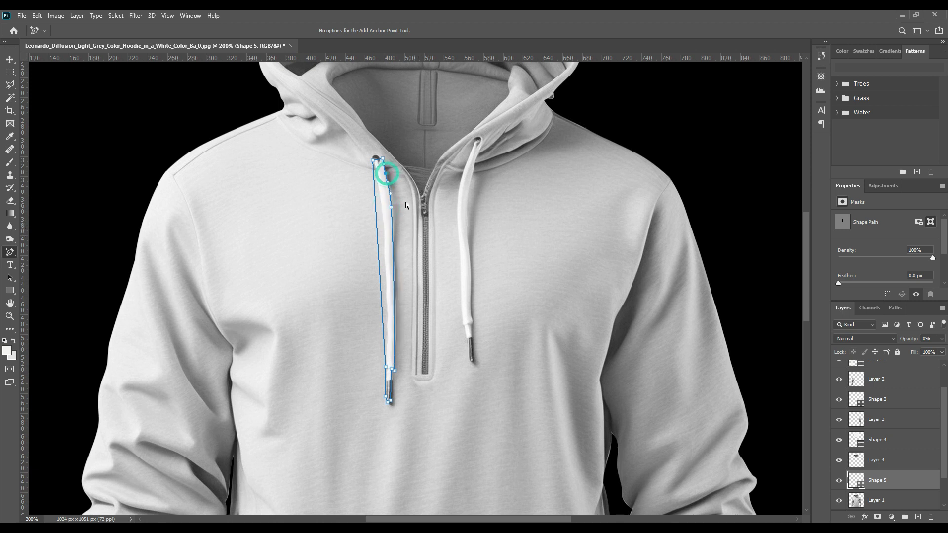
{"action": "left_click", "coordinate": [394, 314]}
Bend the left drawstring shape's outer edge to the cord and refine the outline near the metal tip
{"action": "left_click_drag", "start_coordinate": [378, 226], "coordinate": [384, 223]}
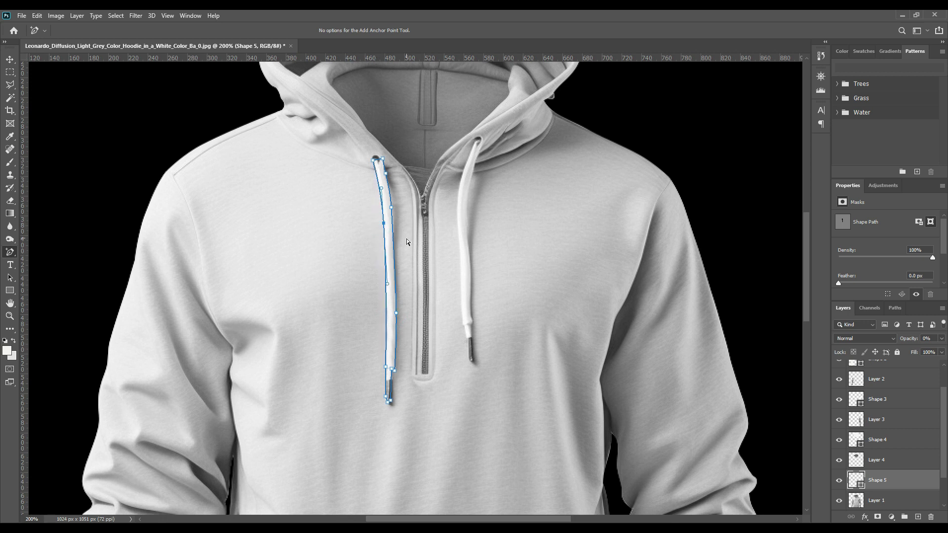
{"action": "left_click", "coordinate": [392, 381]}
{"action": "left_click", "coordinate": [396, 371]}
Copy the left drawstring from Layer 1 onto its own layer using the Shape 5 outline, and hide Layer 1 to check it
{"action": "left_click", "coordinate": [862, 486], "text": "ctrl"}
{"action": "scroll", "coordinate": [869, 479], "scroll_direction": "down", "scroll_amount": 1}
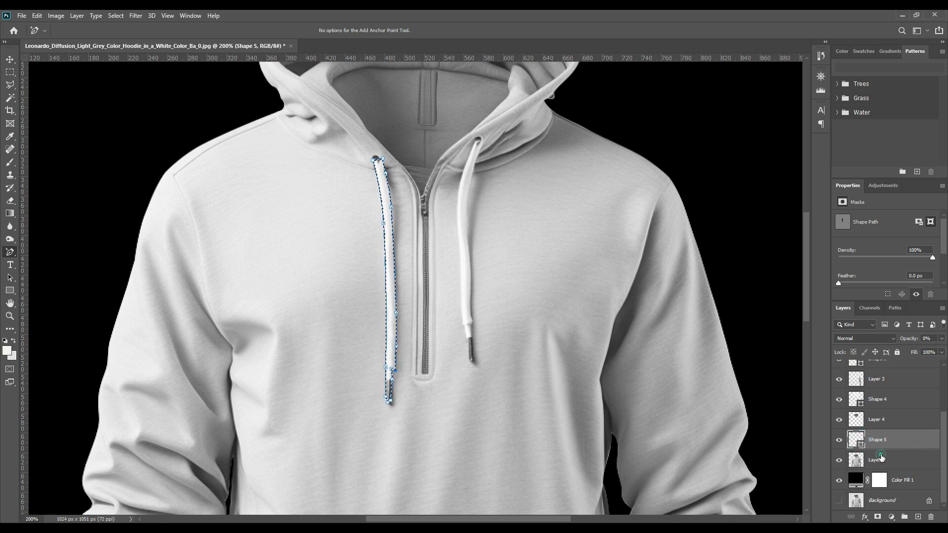
{"action": "left_click", "coordinate": [886, 462]}
{"action": "key", "text": "ctrl+j"}
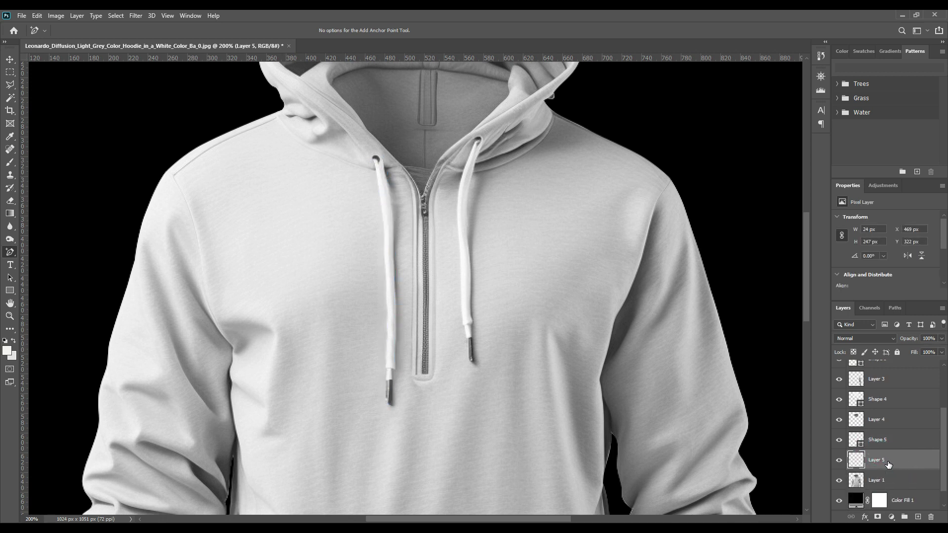
{"action": "left_click", "coordinate": [840, 480]}
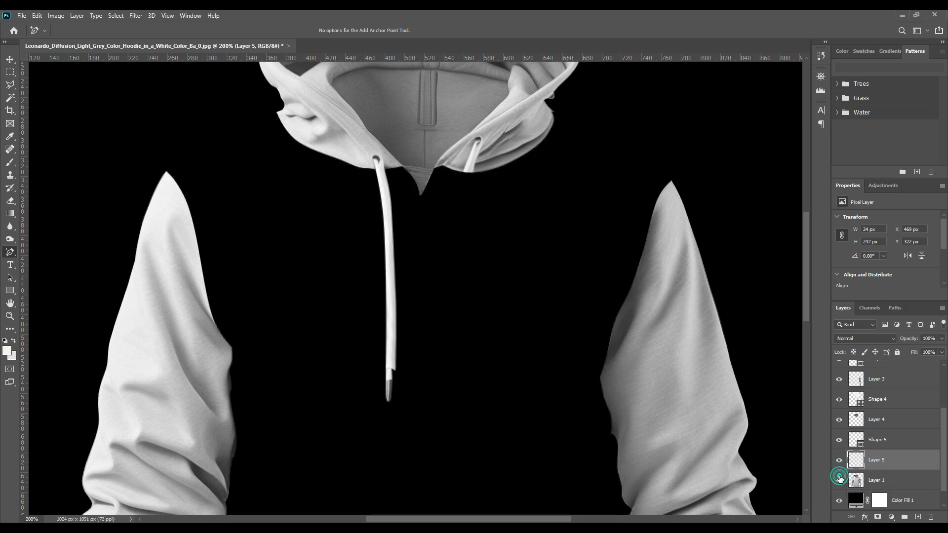
Show Layer 1 again and trace the right drawstring's inner edge with the Pen tool from the eyelet down to the metal tip
{"action": "left_click", "coordinate": [839, 479]}
{"action": "left_click", "coordinate": [865, 480]}
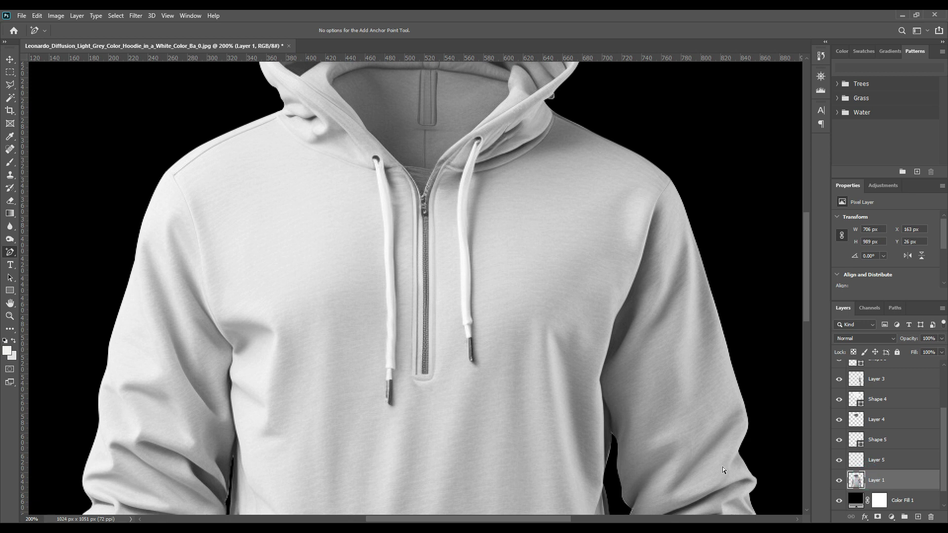
{"action": "right_click", "coordinate": [10, 252]}
{"action": "left_click", "coordinate": [43, 249]}
{"action": "left_click", "coordinate": [478, 140]}
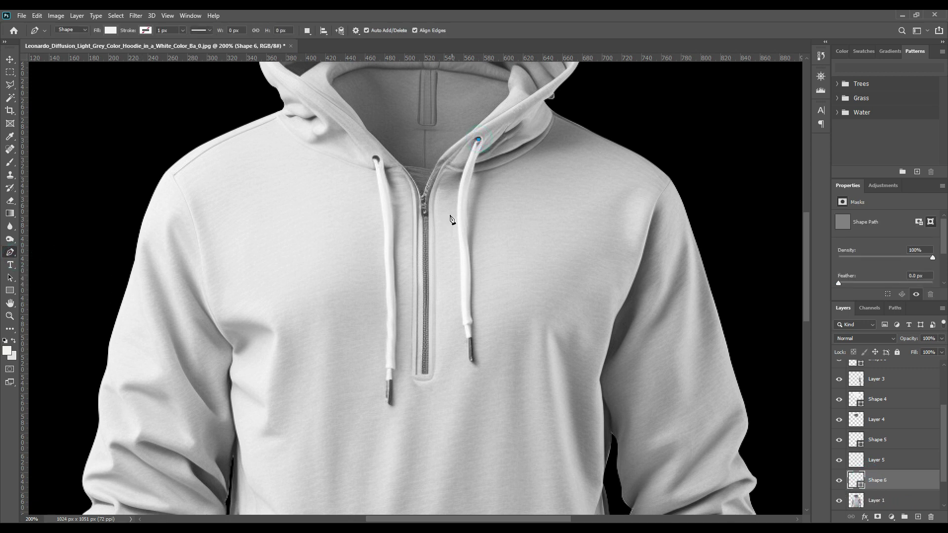
{"action": "left_click", "coordinate": [457, 215]}
{"action": "left_click", "coordinate": [462, 319]}
{"action": "left_click", "coordinate": [467, 339]}
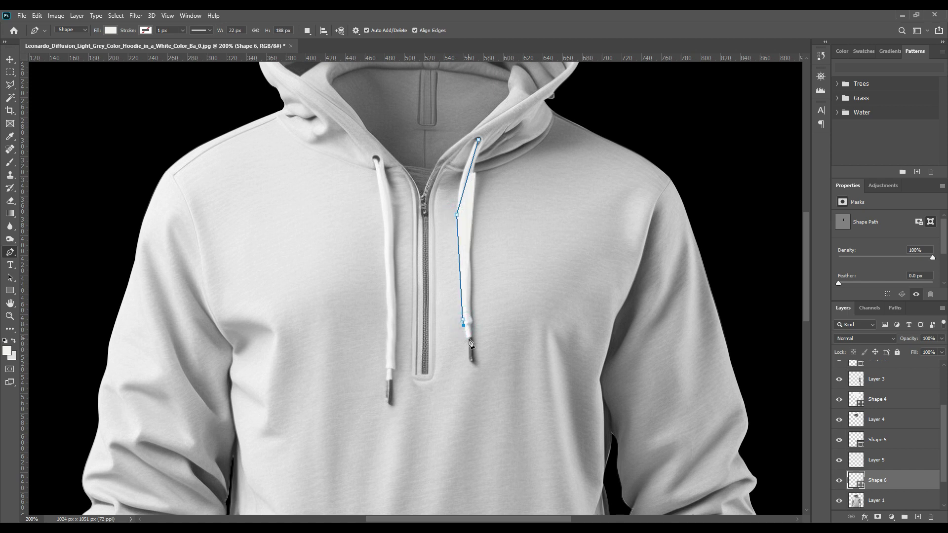
{"action": "left_click", "coordinate": [473, 361]}
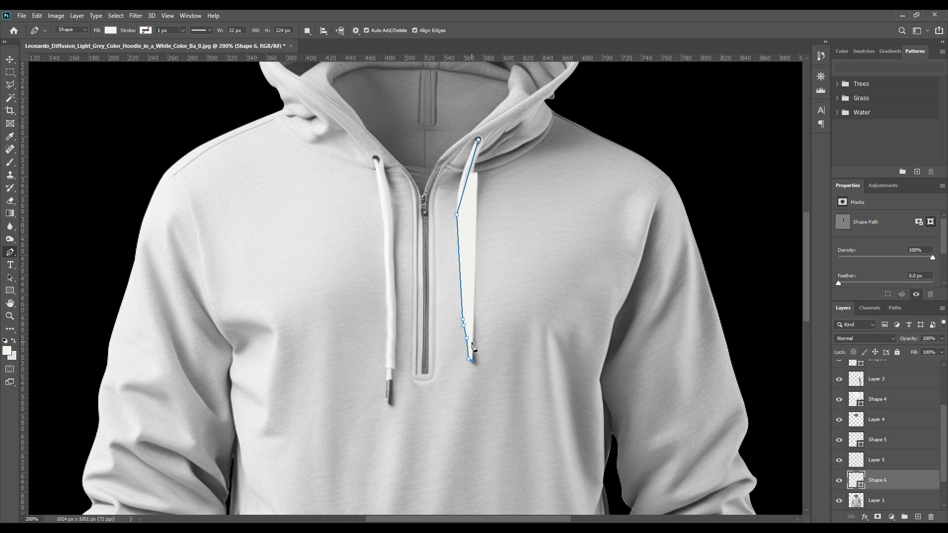
Set the right drawstring shape's opacity to 0% and trace its outer edge from the metal tip back up to the eyelet
{"action": "key", "text": "0"}
{"action": "key", "text": "0"}
{"action": "left_click", "coordinate": [472, 339]}
{"action": "left_click", "coordinate": [471, 326]}
{"action": "left_click", "coordinate": [471, 317]}
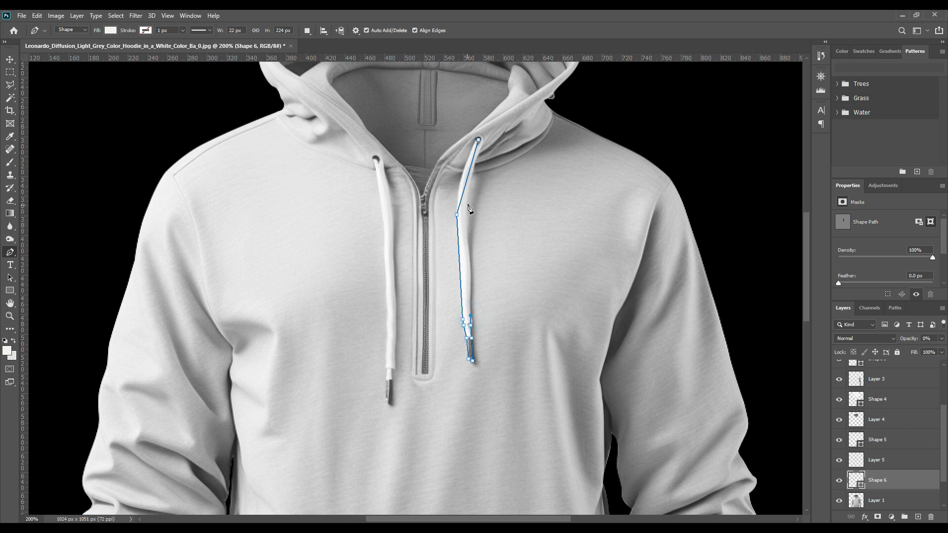
{"action": "left_click", "coordinate": [483, 144]}
Add anchor points along both edges of the right drawstring shape and shift them to follow the cord's curve
{"action": "right_click", "coordinate": [13, 259]}
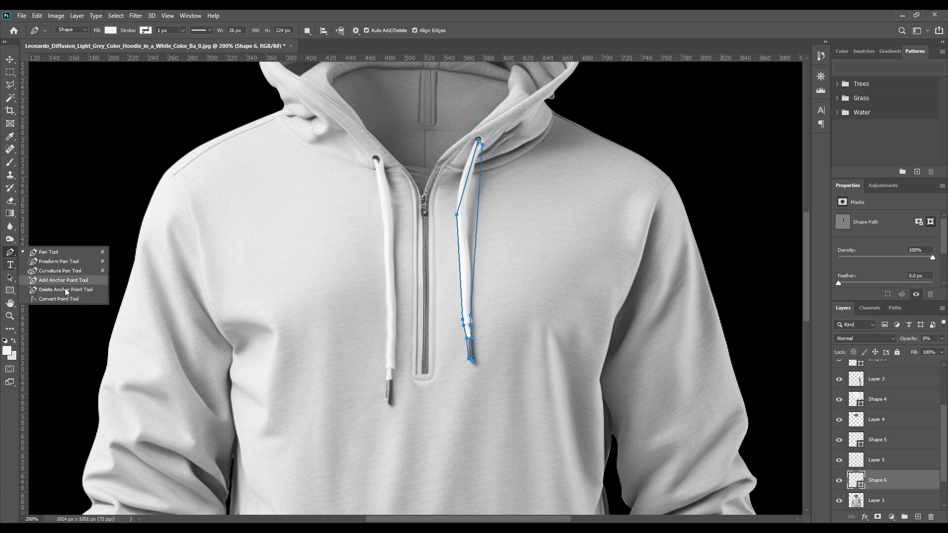
{"action": "left_click", "coordinate": [50, 281]}
{"action": "left_click_drag", "start_coordinate": [471, 171], "coordinate": [463, 172]}
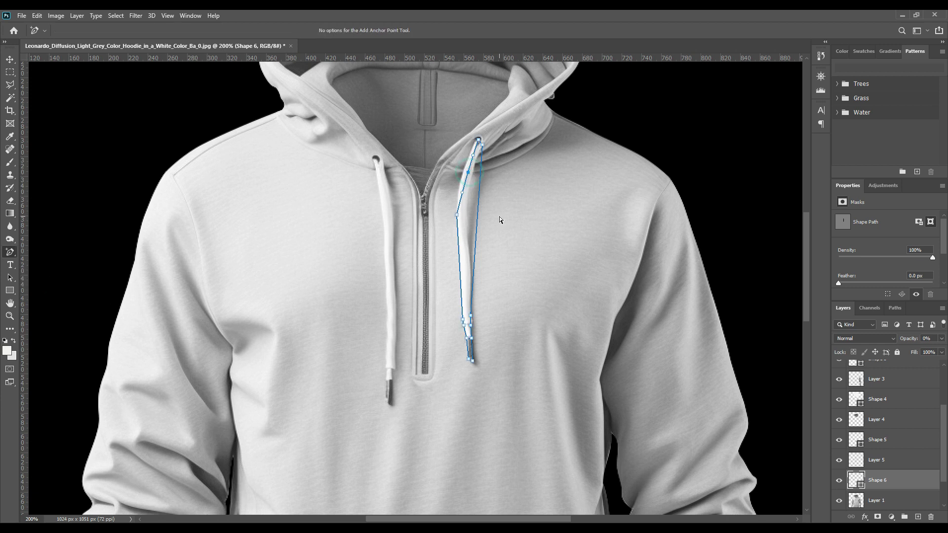
{"action": "left_click", "coordinate": [477, 140]}
{"action": "left_click_drag", "start_coordinate": [480, 196], "coordinate": [488, 221]}
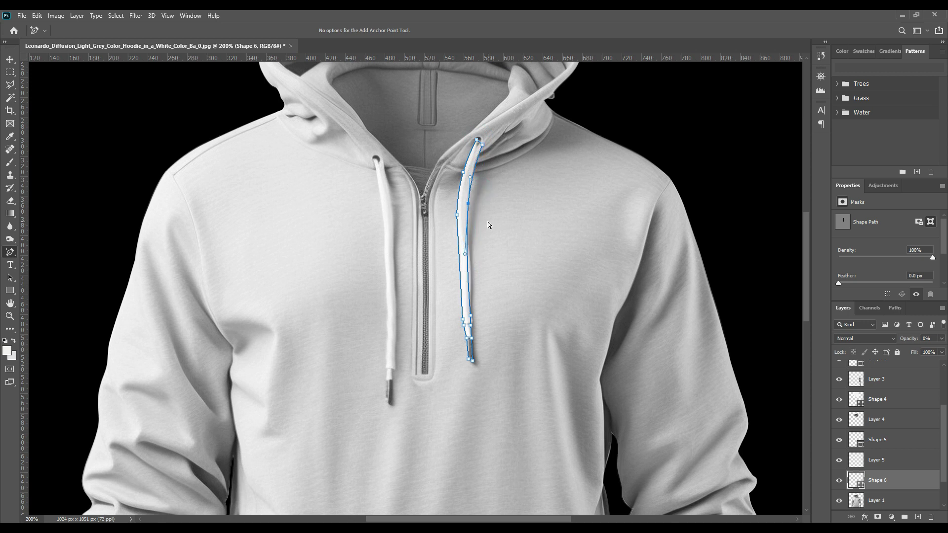
{"action": "left_click", "coordinate": [477, 163]}
{"action": "left_click", "coordinate": [469, 273]}
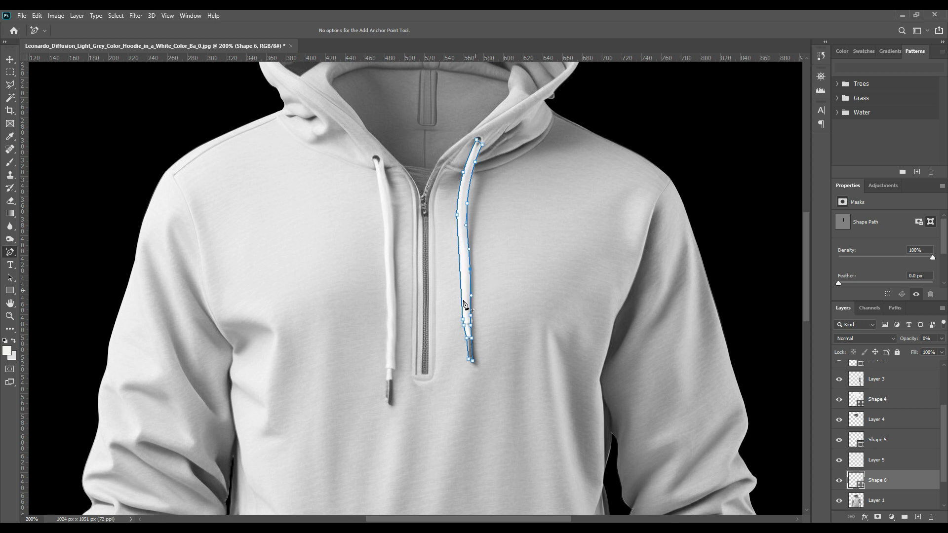
Refine the right drawstring outline around the knot and metal tip
{"action": "left_click", "coordinate": [471, 321]}
{"action": "left_click", "coordinate": [470, 359], "text": "ctrl"}
{"action": "left_click", "coordinate": [473, 360]}
{"action": "left_click", "coordinate": [465, 334]}
Copy the right drawstring from Layer 1 onto its own layer using the Shape 6 outline, and toggle Layer 1's visibility to check it
{"action": "left_click", "coordinate": [861, 486], "text": "ctrl"}
{"action": "scroll", "coordinate": [889, 469], "scroll_direction": "down", "scroll_amount": 2}
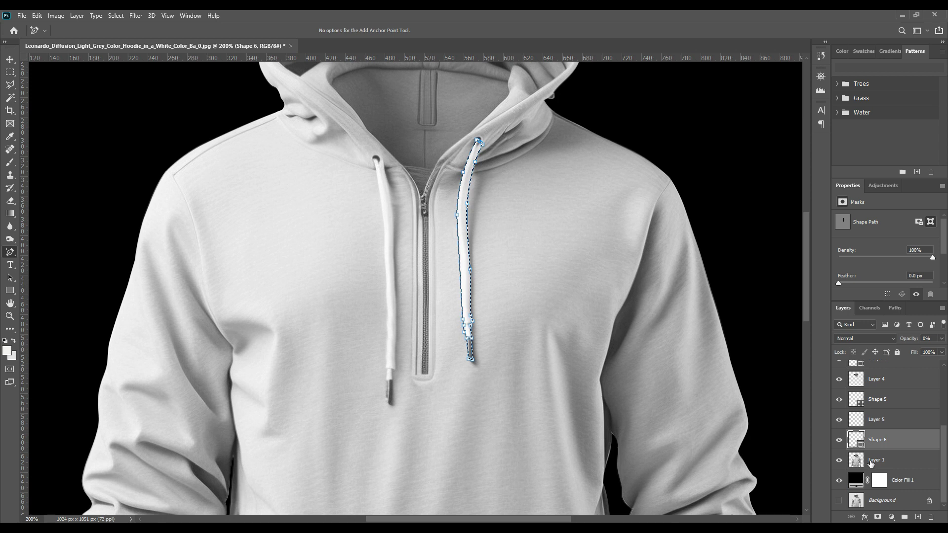
{"action": "left_click", "coordinate": [874, 460]}
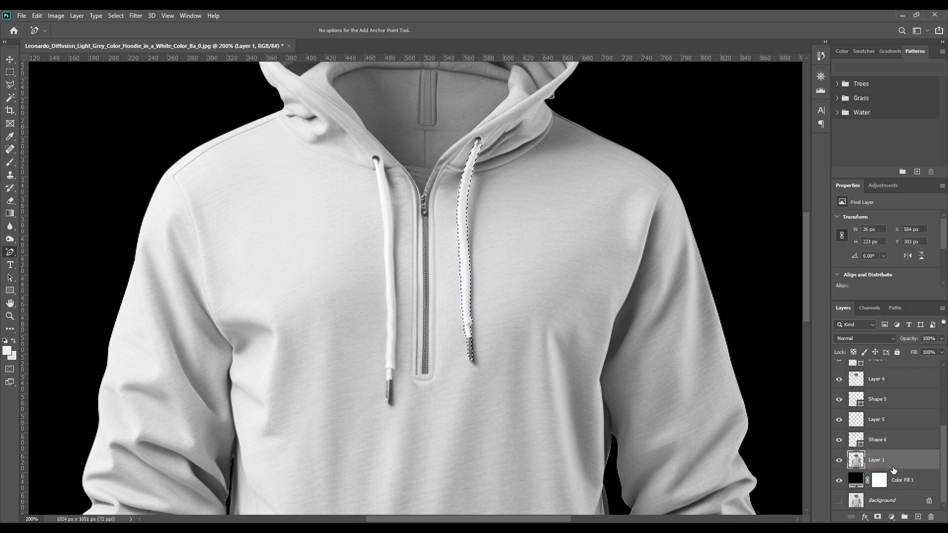
{"action": "key", "text": "ctrl+j"}
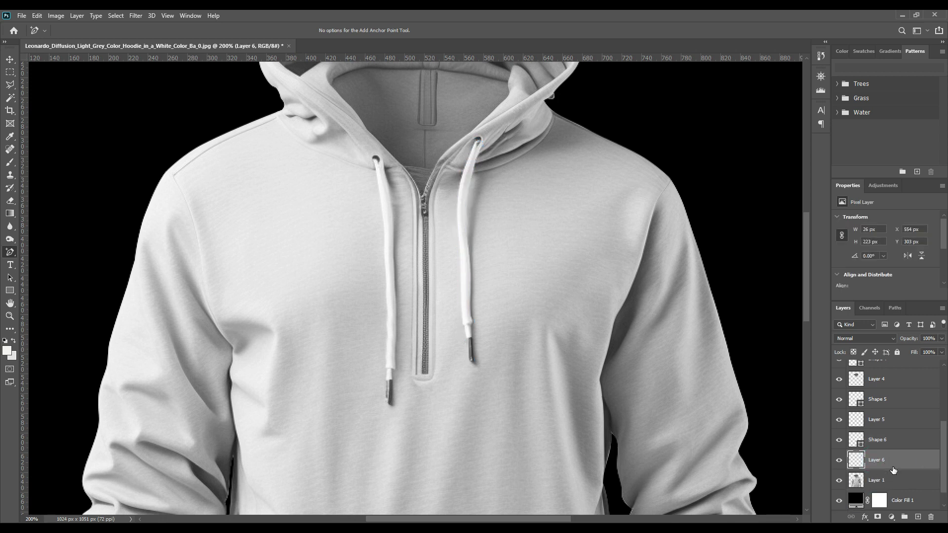
{"action": "left_click", "coordinate": [839, 481]}
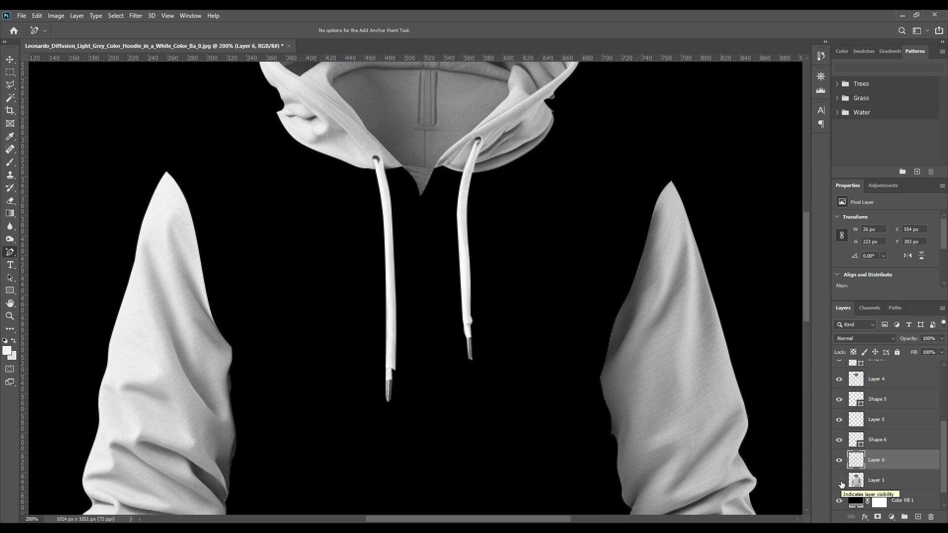
{"action": "key", "text": "ctrl+0"}
{"action": "left_click", "coordinate": [840, 482]}
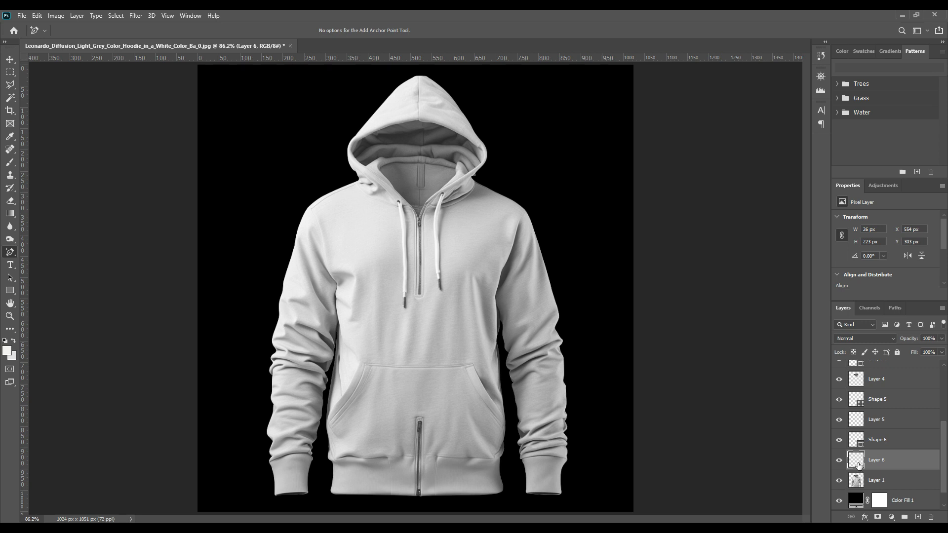
Select the Shape 2, Shape 3, Shape 4, Shape 5 and Shape 6 layers together and delete them
{"action": "left_click", "coordinate": [880, 441]}
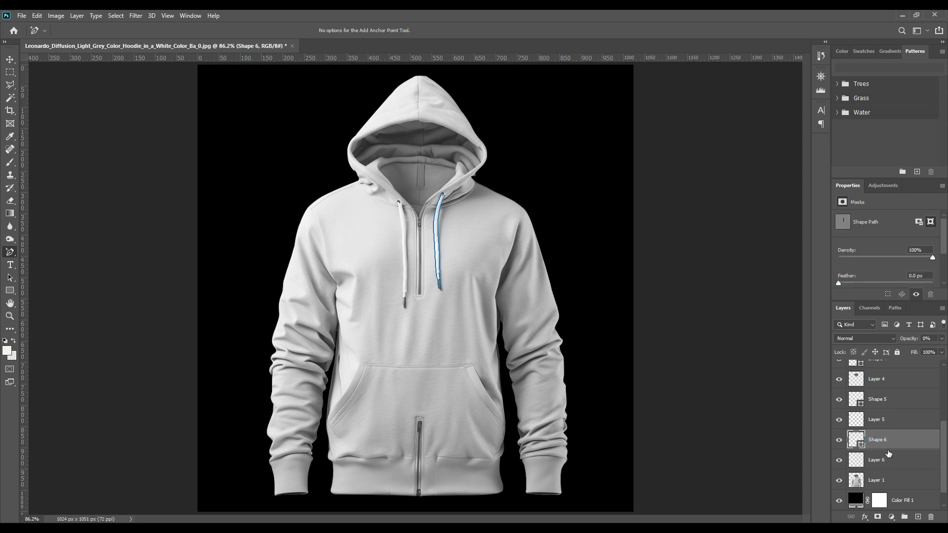
{"action": "left_click", "coordinate": [877, 402], "text": "ctrl"}
{"action": "scroll", "coordinate": [879, 418], "scroll_direction": "up", "scroll_amount": 3}
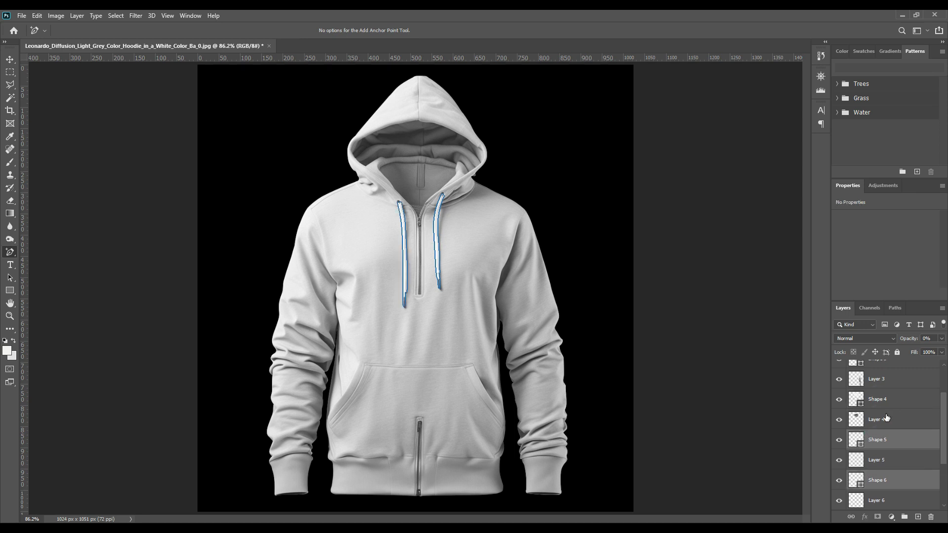
{"action": "left_click", "coordinate": [881, 421], "text": "ctrl"}
{"action": "scroll", "coordinate": [879, 421], "scroll_direction": "up", "scroll_amount": 2}
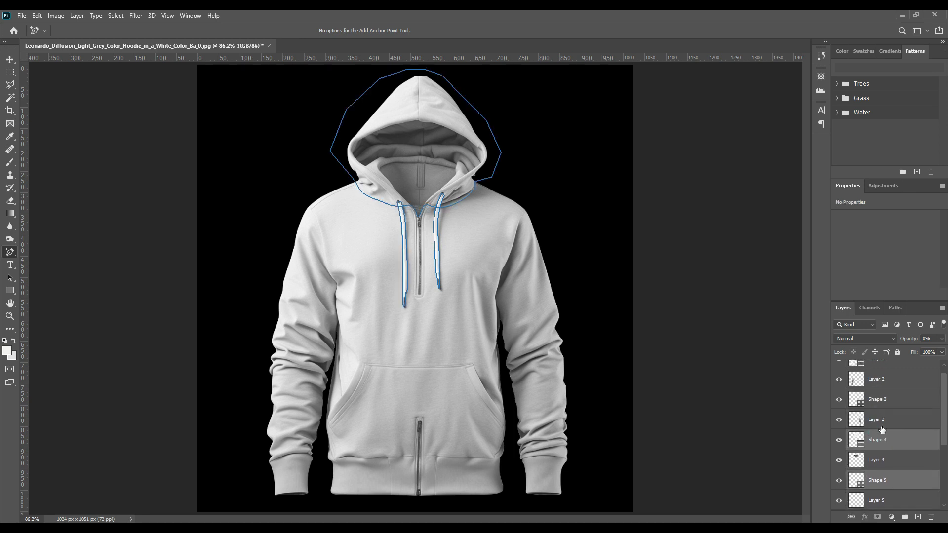
{"action": "left_click", "coordinate": [877, 420], "text": "ctrl"}
{"action": "scroll", "coordinate": [880, 423], "scroll_direction": "up", "scroll_amount": 1}
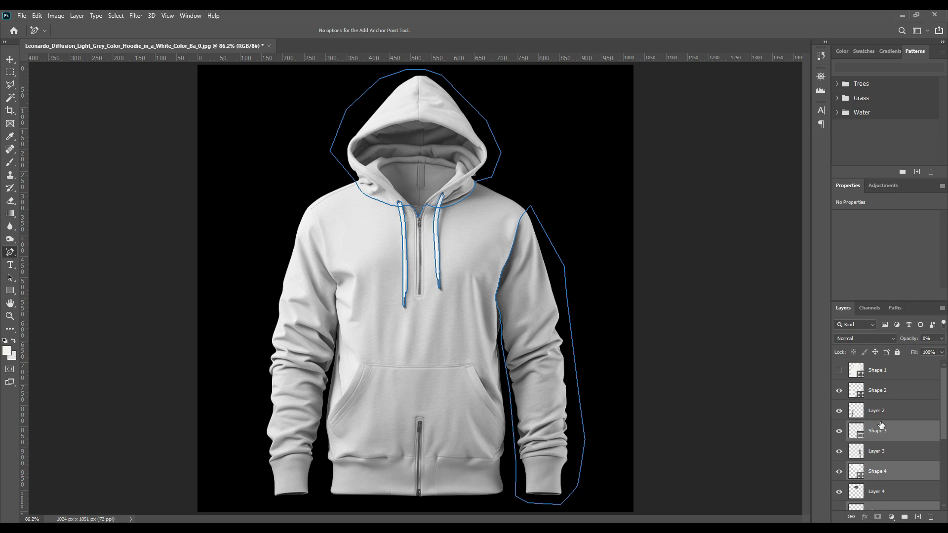
{"action": "left_click", "coordinate": [877, 392], "text": "ctrl"}
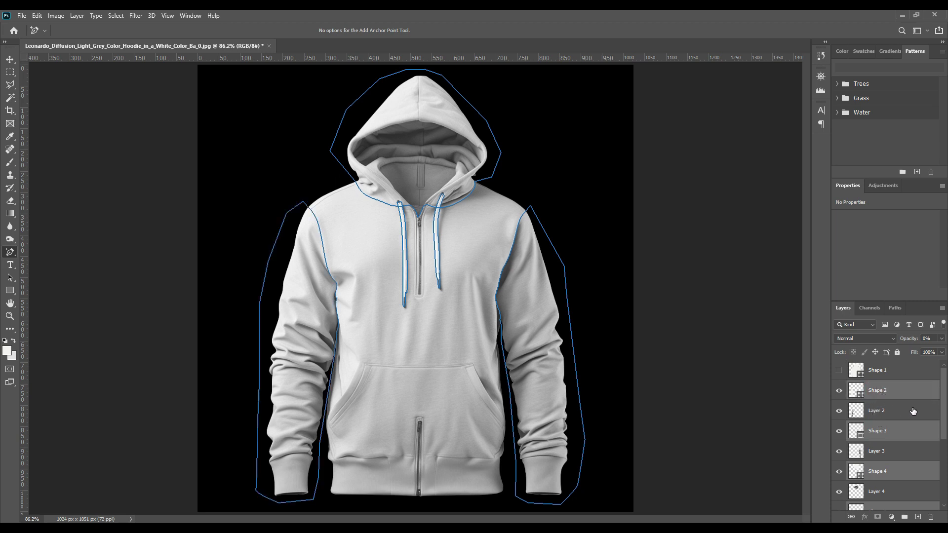
{"action": "key", "text": "ctrl+e"}
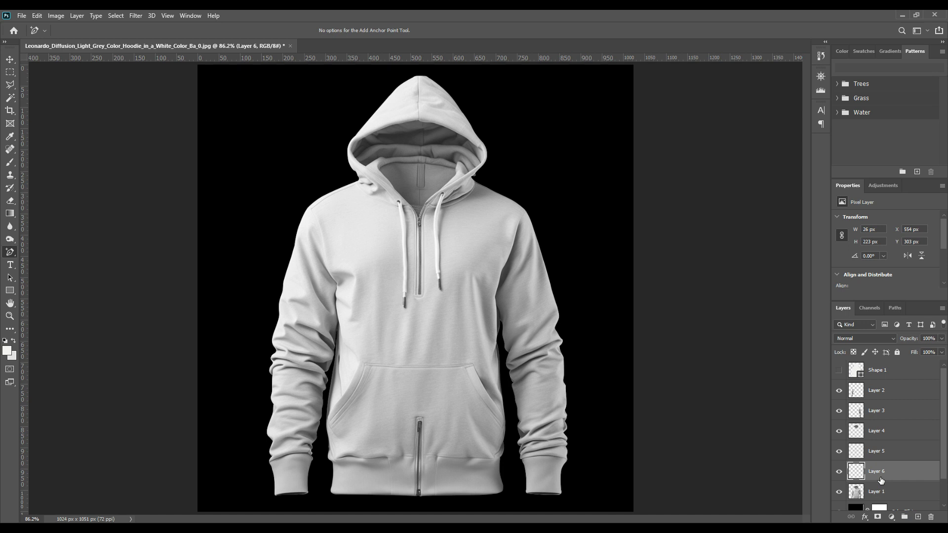
Load Layer 1's outline as a selection and subtract Layers 2 to 6 from it to isolate the hoodie body
{"action": "left_click", "coordinate": [857, 491], "text": "ctrl"}
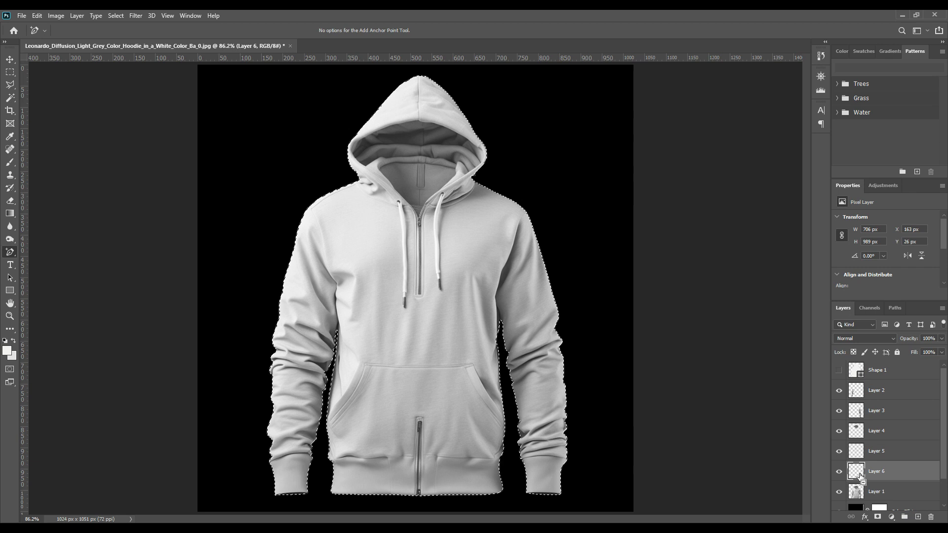
{"action": "left_click", "coordinate": [857, 472], "text": "ctrl+shift"}
{"action": "left_click", "coordinate": [854, 452], "text": "ctrl+shift"}
{"action": "left_click", "coordinate": [856, 432], "text": "ctrl+shift"}
{"action": "left_click", "coordinate": [856, 400], "text": "alt"}
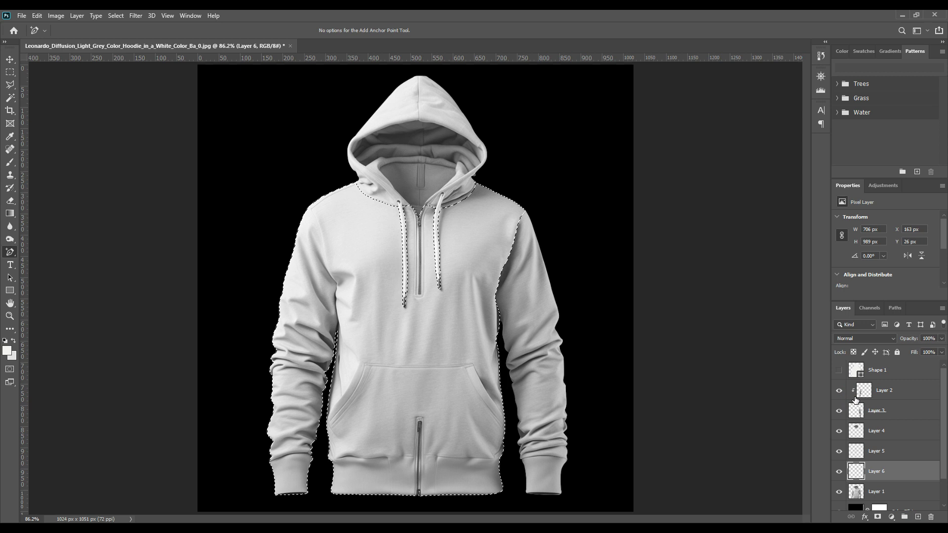
{"action": "left_click", "coordinate": [861, 395], "text": "ctrl+shift"}
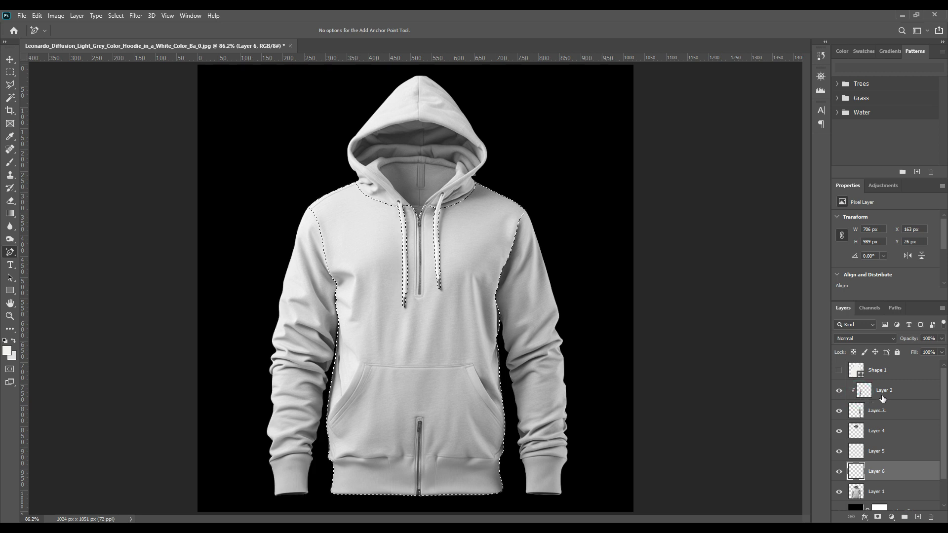
Hide Layers 2 to 6, copy the selected body from Layer 1 onto its own layer, and hide Layer 1
{"action": "left_click", "coordinate": [884, 492]}
{"action": "left_click_drag", "start_coordinate": [839, 472], "coordinate": [839, 394]}
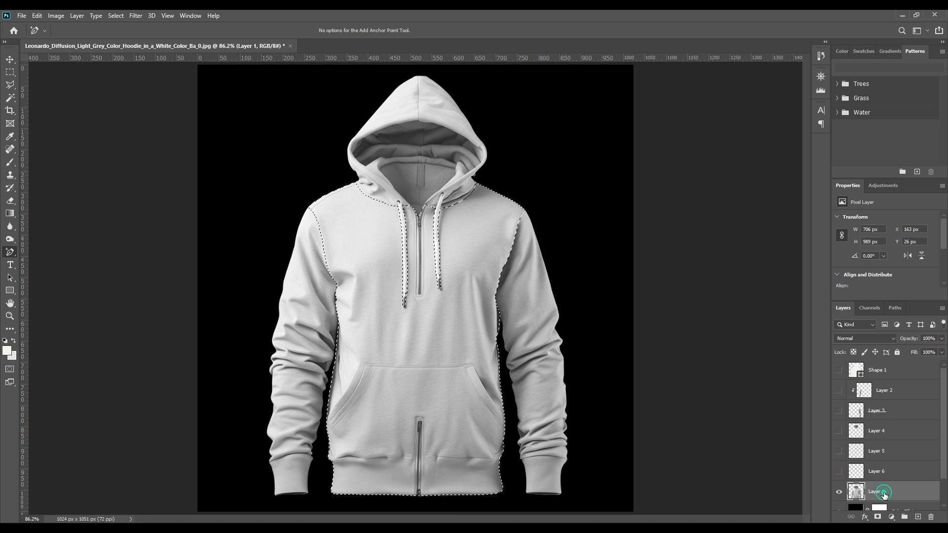
{"action": "key", "text": "ctrl+j"}
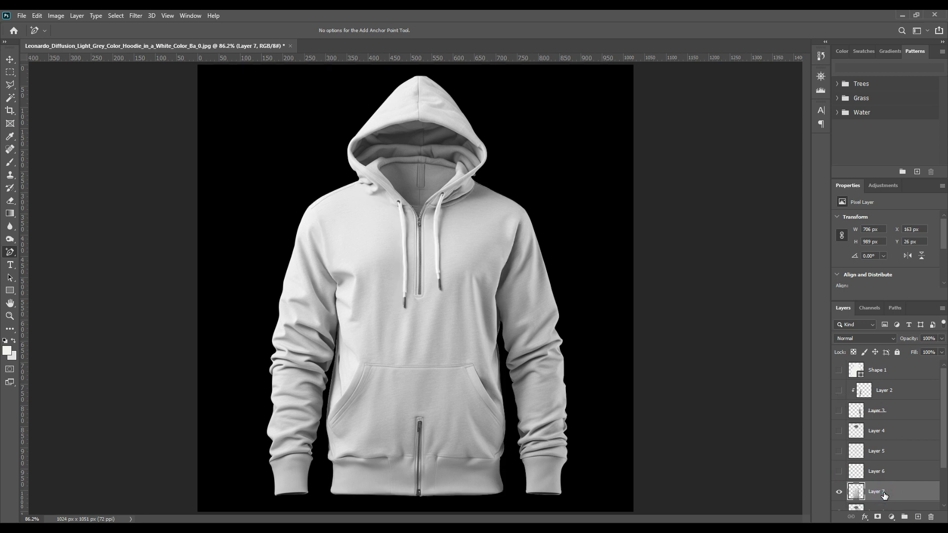
{"action": "scroll", "coordinate": [884, 495], "scroll_direction": "down", "scroll_amount": 3}
{"action": "left_click", "coordinate": [840, 462]}
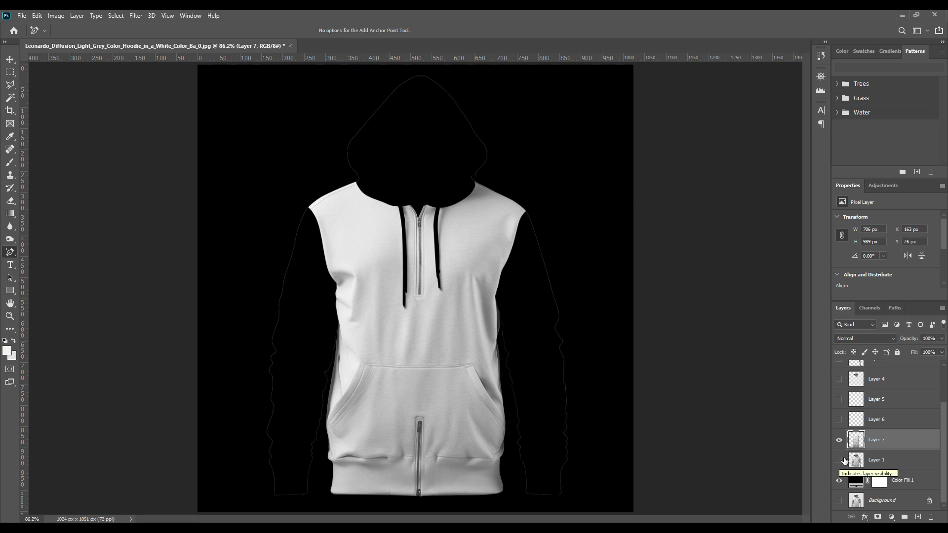
Erase the leftover hood outline from Layer 7 with the Eraser tool
{"action": "left_click", "coordinate": [875, 460]}
{"action": "left_click", "coordinate": [879, 440]}
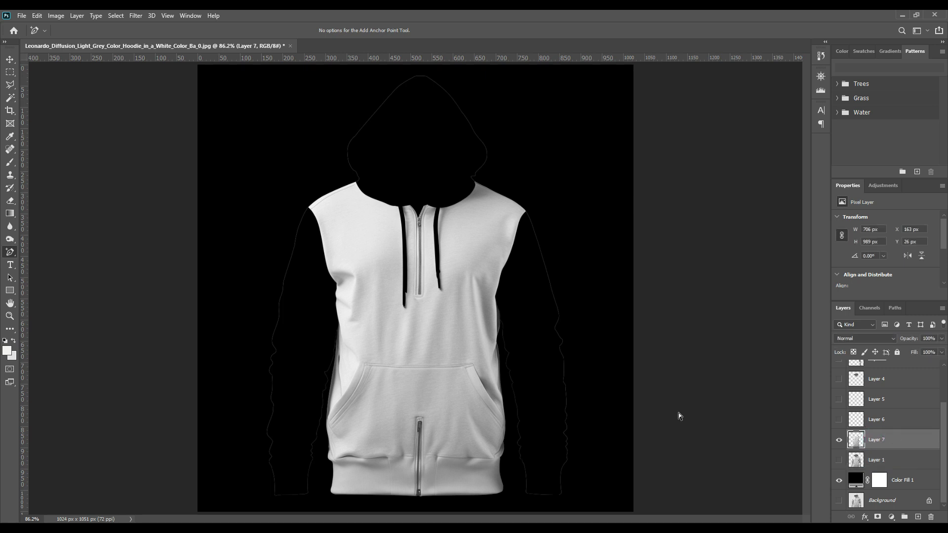
{"action": "left_click", "coordinate": [9, 201]}
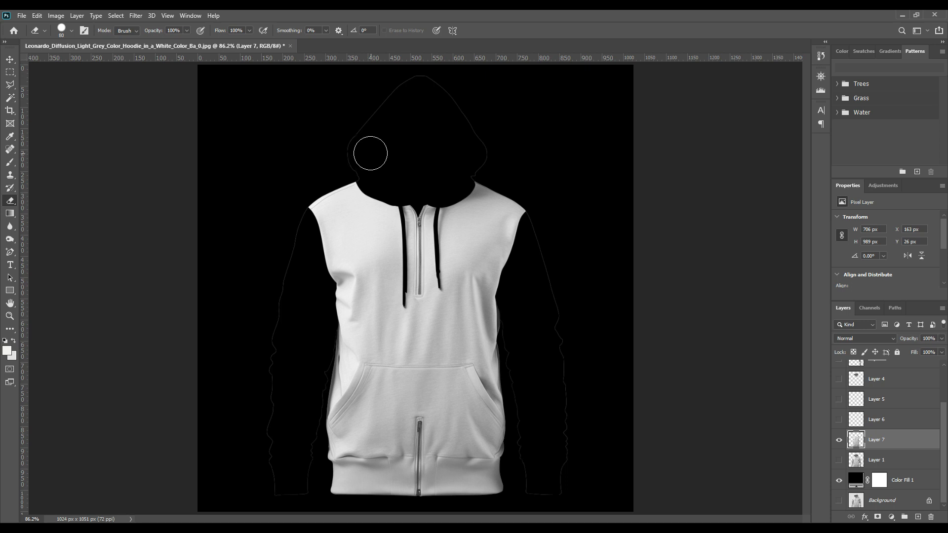
{"action": "left_click", "coordinate": [71, 30]}
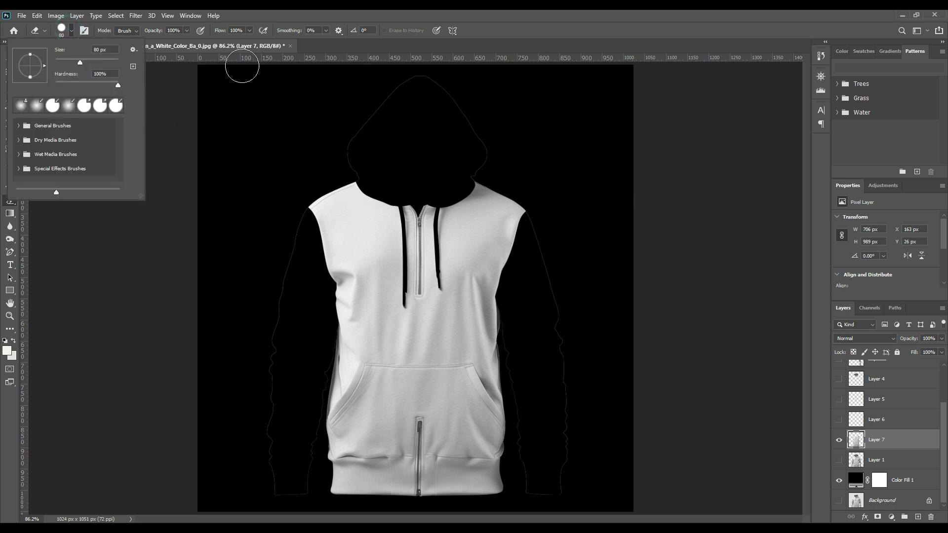
{"action": "left_click", "coordinate": [275, 25]}
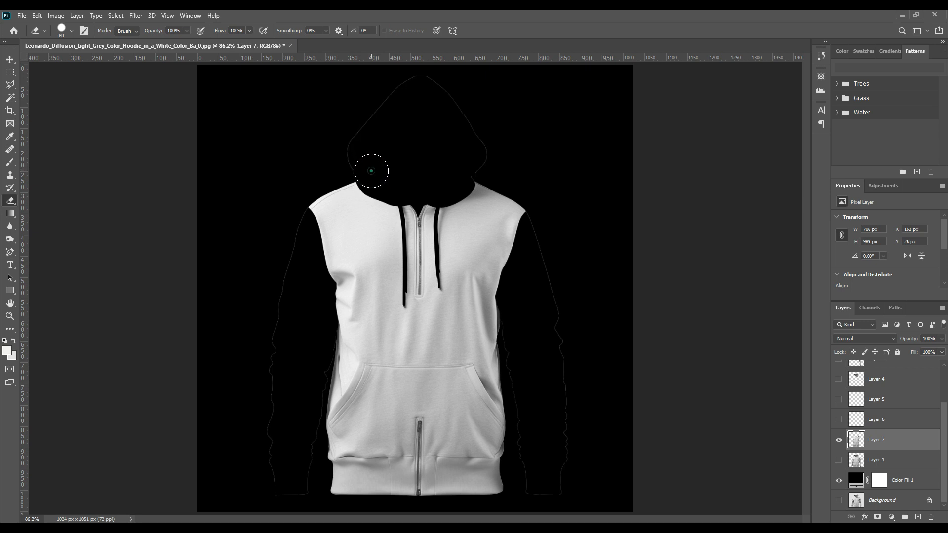
{"action": "mouse_move", "coordinate": [361, 163]}
{"action": "left_mouse_down"}
{"action": "mouse_move", "coordinate": [367, 111]}
{"action": "mouse_move", "coordinate": [414, 79]}
{"action": "mouse_move", "coordinate": [441, 84]}
{"action": "mouse_move", "coordinate": [475, 110]}
{"action": "mouse_move", "coordinate": [485, 150]}
{"action": "mouse_move", "coordinate": [466, 161]}
{"action": "left_mouse_up"}
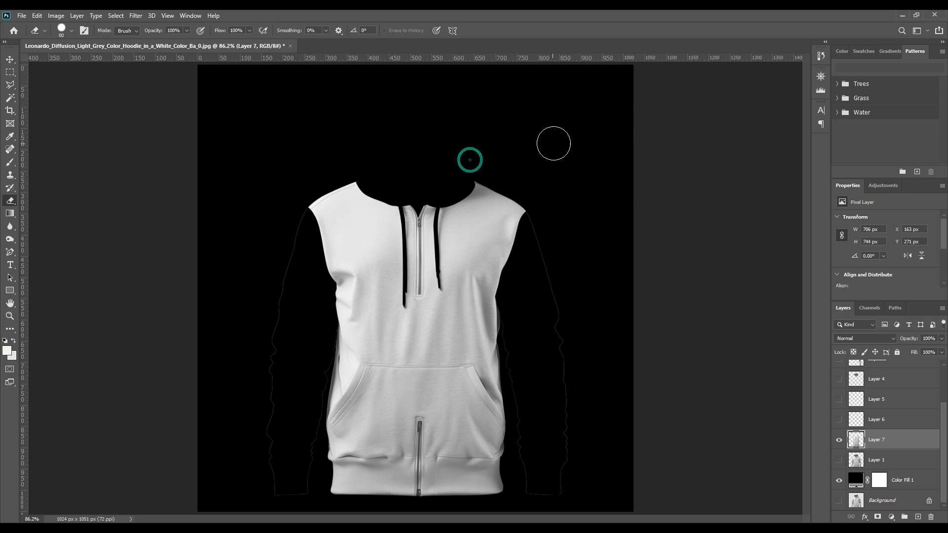
Erase the leftover outlines of both sleeves from the body layer
{"action": "mouse_move", "coordinate": [553, 250]}
{"action": "left_mouse_down"}
{"action": "mouse_move", "coordinate": [544, 220]}
{"action": "mouse_move", "coordinate": [566, 321]}
{"action": "mouse_move", "coordinate": [561, 491]}
{"action": "mouse_move", "coordinate": [529, 489]}
{"action": "mouse_move", "coordinate": [538, 488]}
{"action": "mouse_move", "coordinate": [531, 419]}
{"action": "mouse_move", "coordinate": [532, 470]}
{"action": "left_mouse_up"}
{"action": "left_click_drag", "start_coordinate": [530, 436], "coordinate": [516, 321]}
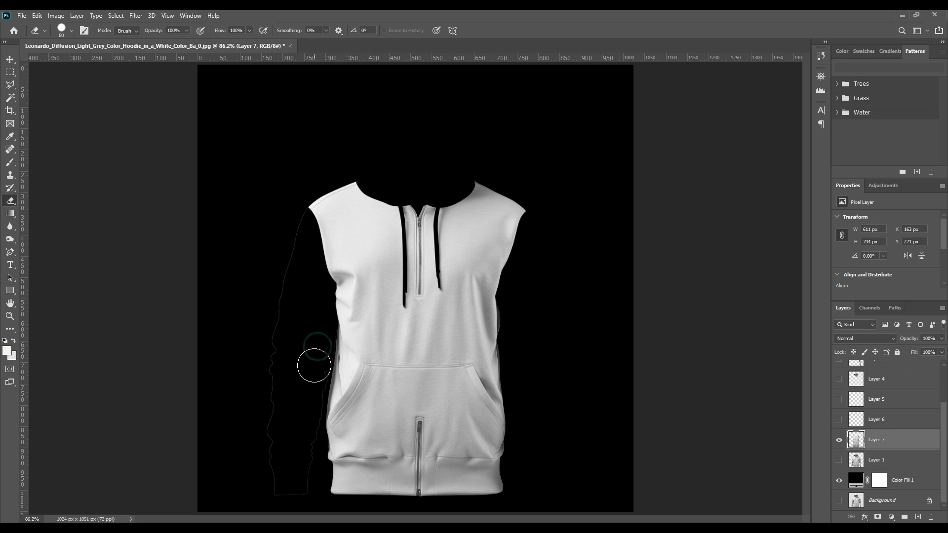
{"action": "left_click", "coordinate": [316, 358]}
{"action": "left_click", "coordinate": [316, 358]}
{"action": "left_click", "coordinate": [316, 358]}
{"action": "left_click", "coordinate": [313, 379]}
{"action": "mouse_move", "coordinate": [298, 464]}
{"action": "left_mouse_down"}
{"action": "mouse_move", "coordinate": [277, 492]}
{"action": "mouse_move", "coordinate": [268, 395]}
{"action": "mouse_move", "coordinate": [291, 213]}
{"action": "left_mouse_up"}
{"action": "left_click", "coordinate": [9, 59]}
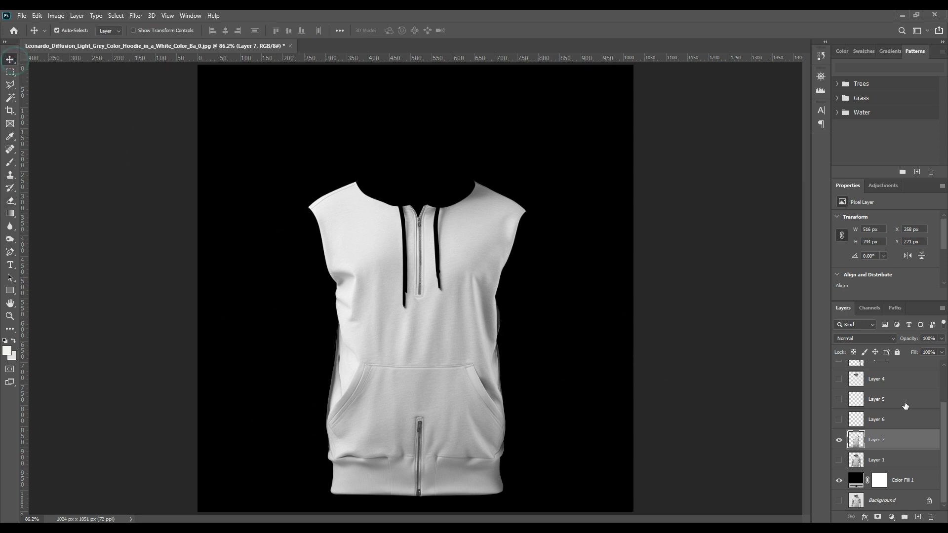
Turn on the visibility of drawstring Layers 6 and 5 above the body
{"action": "left_click", "coordinate": [877, 439]}
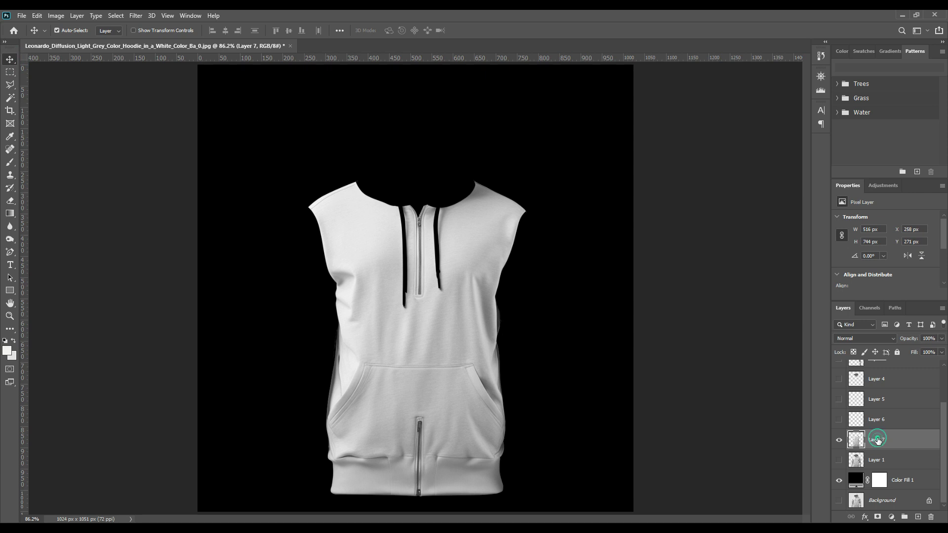
{"action": "left_click", "coordinate": [839, 419]}
{"action": "left_click", "coordinate": [839, 420]}
{"action": "left_click", "coordinate": [839, 419]}
{"action": "left_click", "coordinate": [839, 399]}
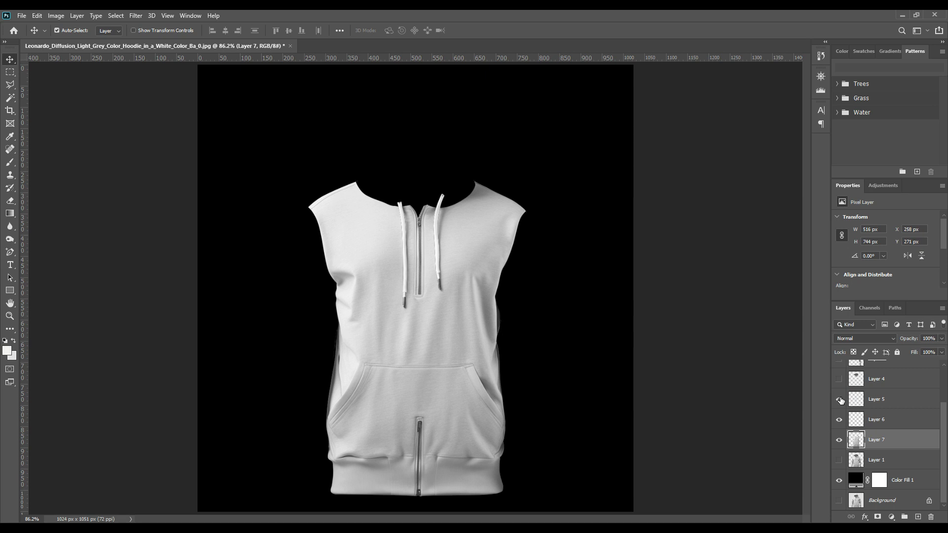
Cut the shapes of drawstring Layers 5 and 6 out of hood Layer 4, keeping both drawstring layers hidden
{"action": "left_click", "coordinate": [839, 399]}
{"action": "left_click", "coordinate": [841, 417]}
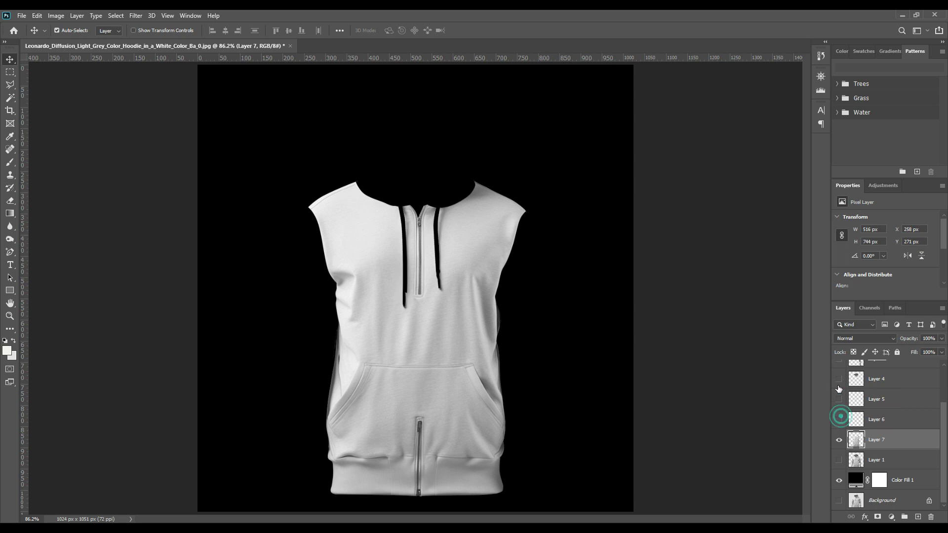
{"action": "left_click", "coordinate": [838, 380]}
{"action": "left_click", "coordinate": [853, 402], "text": "ctrl"}
{"action": "left_click", "coordinate": [856, 419], "text": "ctrl+shift"}
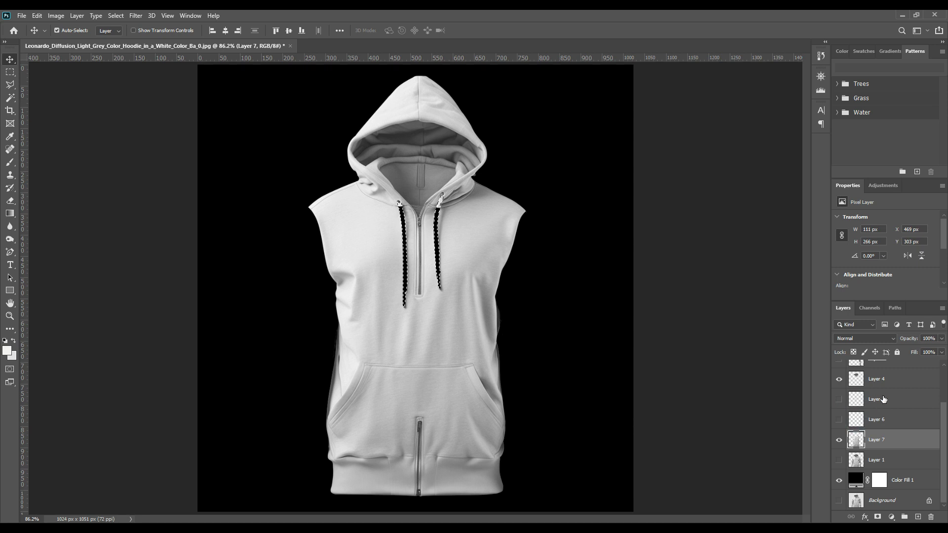
{"action": "left_click", "coordinate": [884, 384]}
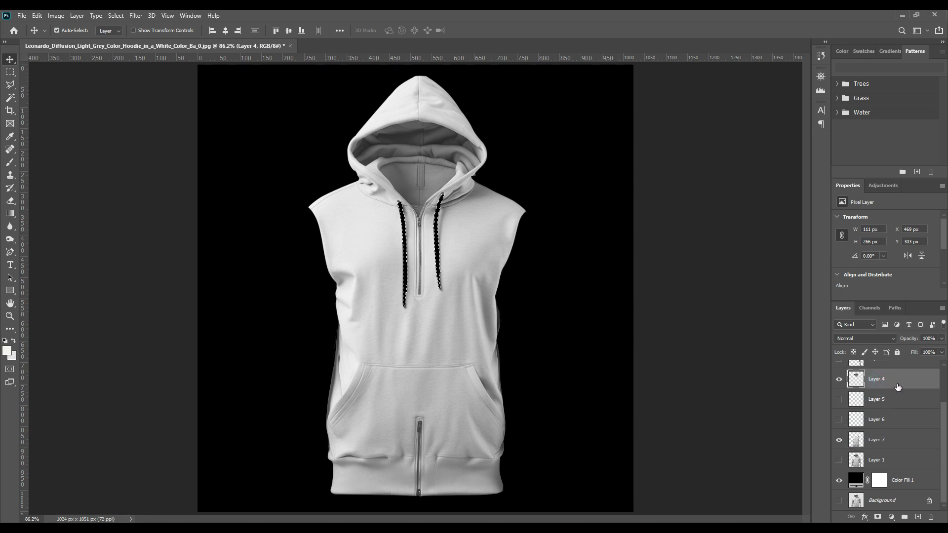
{"action": "key", "text": "Delete"}
{"action": "key", "text": "ctrl+d"}
{"action": "scroll", "coordinate": [884, 440], "scroll_direction": "up", "scroll_amount": 1}
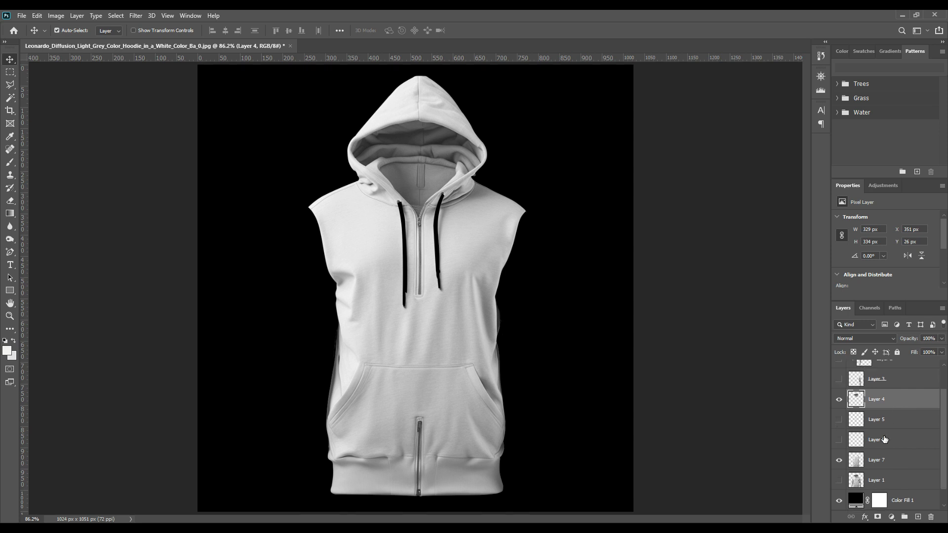
Show drawstring Layers 5 and 6 with the hood and body layers hidden, and merge the two into one layer
{"action": "left_click", "coordinate": [840, 440]}
{"action": "left_click", "coordinate": [838, 420]}
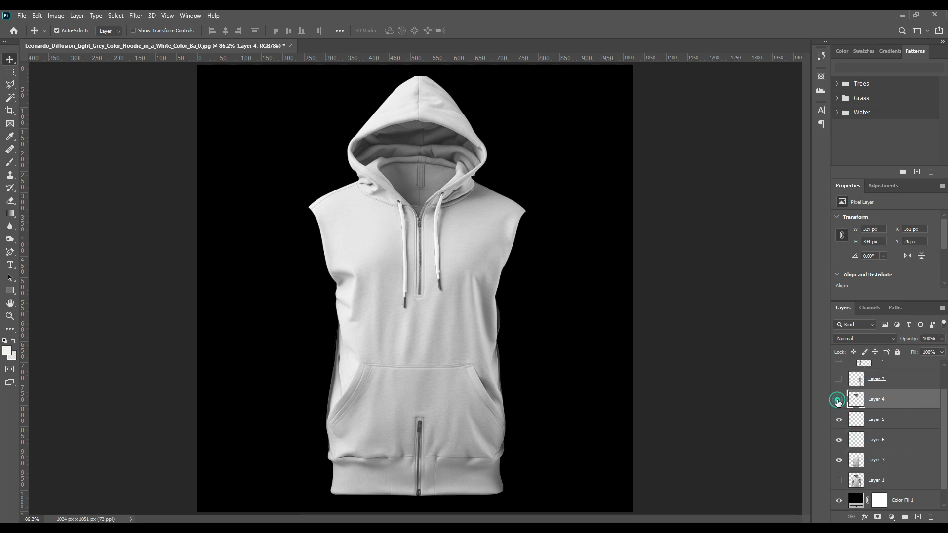
{"action": "left_click", "coordinate": [838, 400]}
{"action": "left_click", "coordinate": [839, 459]}
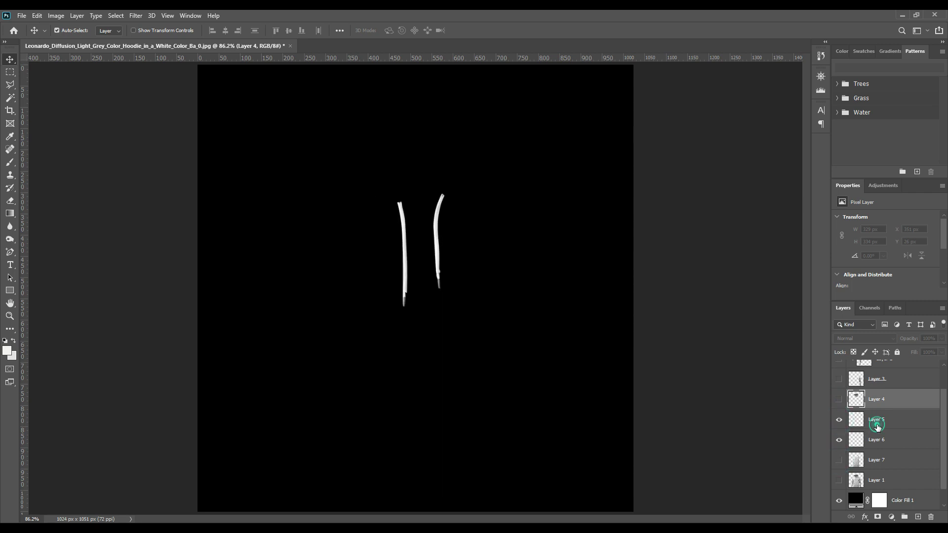
{"action": "left_click", "coordinate": [876, 419]}
{"action": "left_click", "coordinate": [879, 440], "text": "shift"}
{"action": "right_click", "coordinate": [881, 437]}
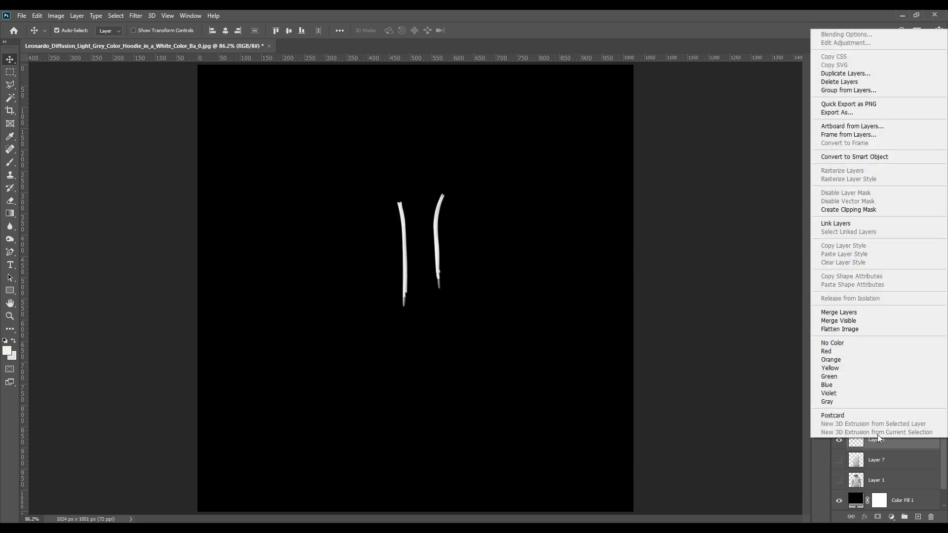
{"action": "left_click", "coordinate": [850, 316]}
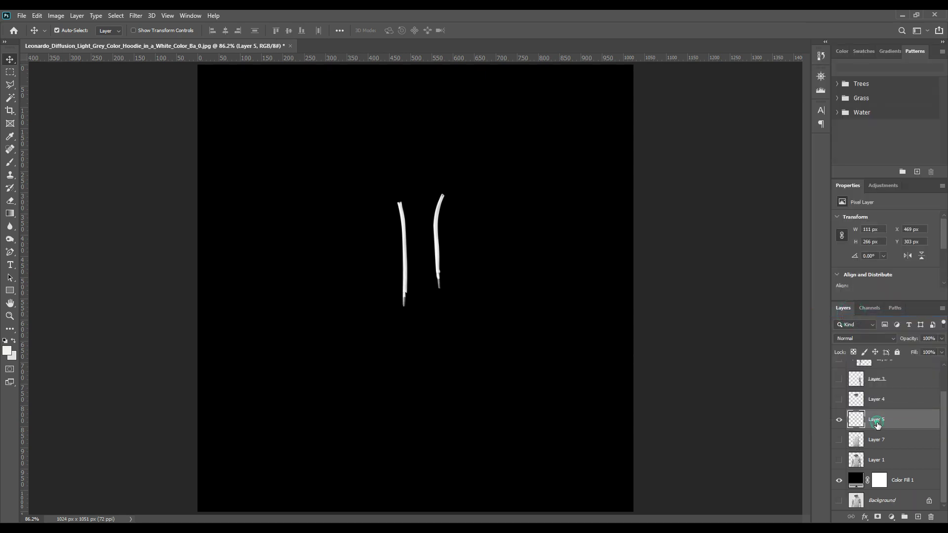
Turn the visibility of body Layer 7 and hood Layer 4 back on together with the merged drawstrings
{"action": "left_click", "coordinate": [839, 420]}
{"action": "left_click", "coordinate": [839, 419]}
{"action": "left_click", "coordinate": [840, 440]}
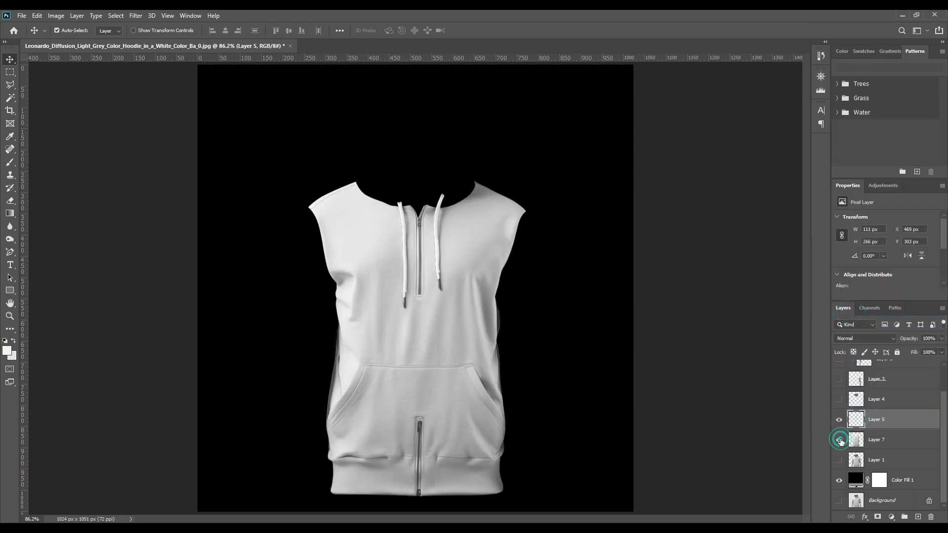
{"action": "left_click", "coordinate": [840, 400]}
{"action": "left_click", "coordinate": [839, 400]}
{"action": "left_click", "coordinate": [839, 400]}
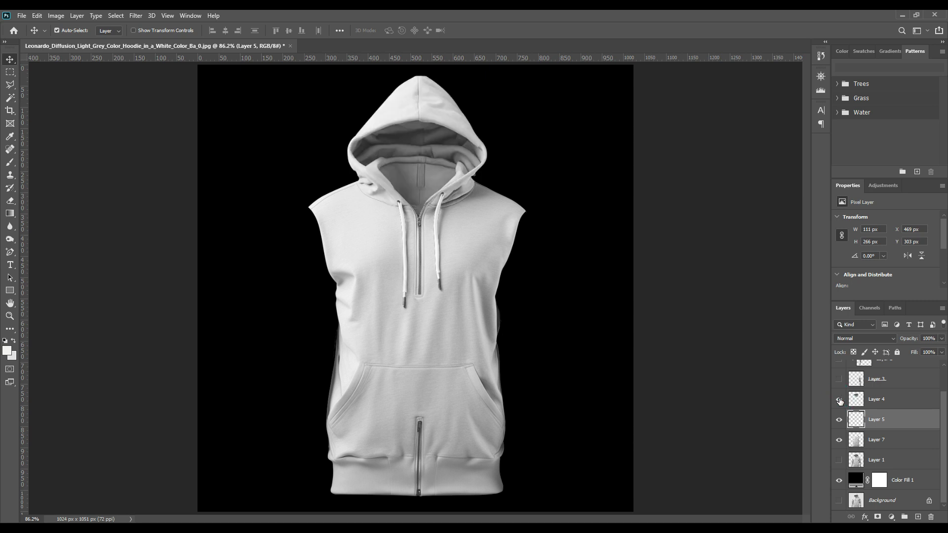
Show sleeve Layers 3 and 2, releasing Layer 2 from its clipping mask
{"action": "scroll", "coordinate": [879, 406], "scroll_direction": "up", "scroll_amount": 1}
{"action": "left_click", "coordinate": [839, 400]}
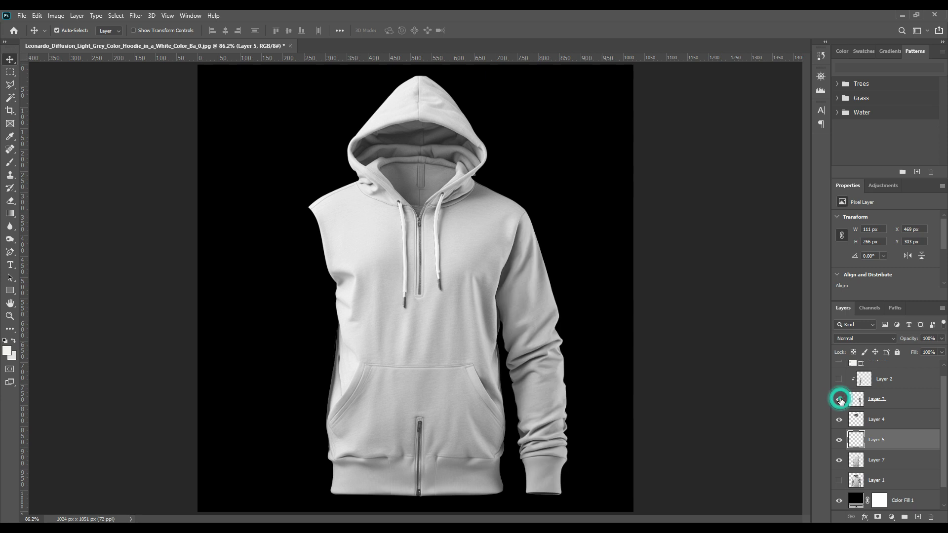
{"action": "left_click", "coordinate": [884, 382]}
{"action": "mouse_move", "coordinate": [887, 381]}
{"action": "left_mouse_down"}
{"action": "mouse_move", "coordinate": [879, 354]}
{"action": "mouse_move", "coordinate": [882, 398]}
{"action": "left_mouse_up"}
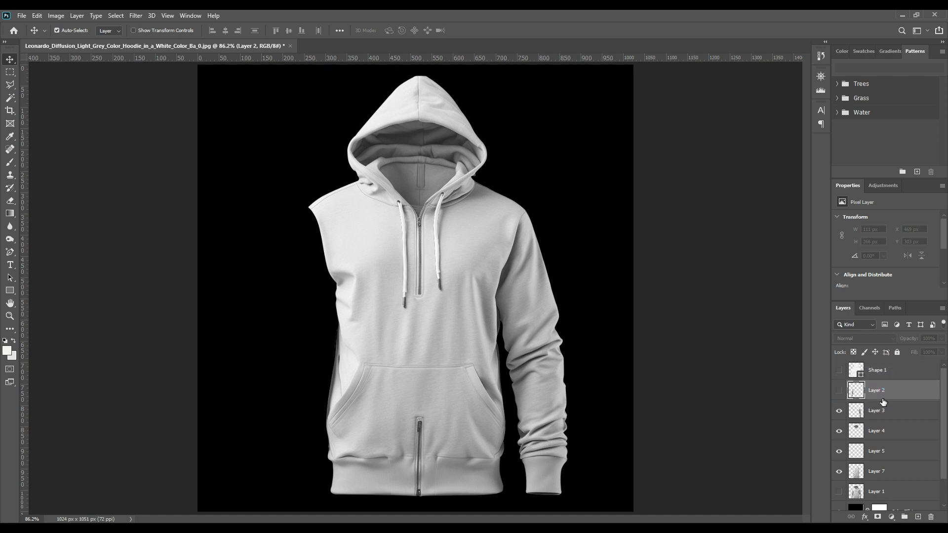
{"action": "left_click", "coordinate": [839, 390]}
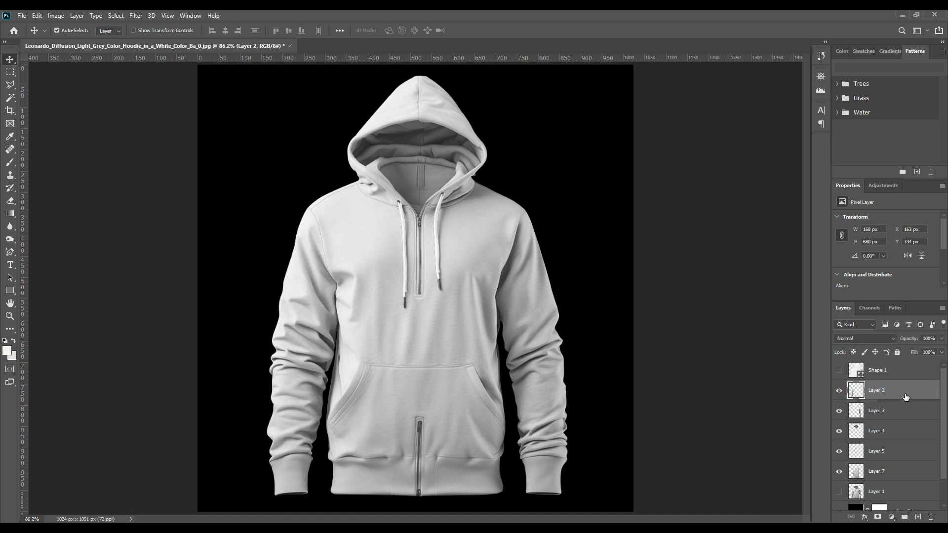
Delete the unused Shape 1 layer above Layer 2
{"action": "scroll", "coordinate": [899, 420], "scroll_direction": "down", "scroll_amount": 1}
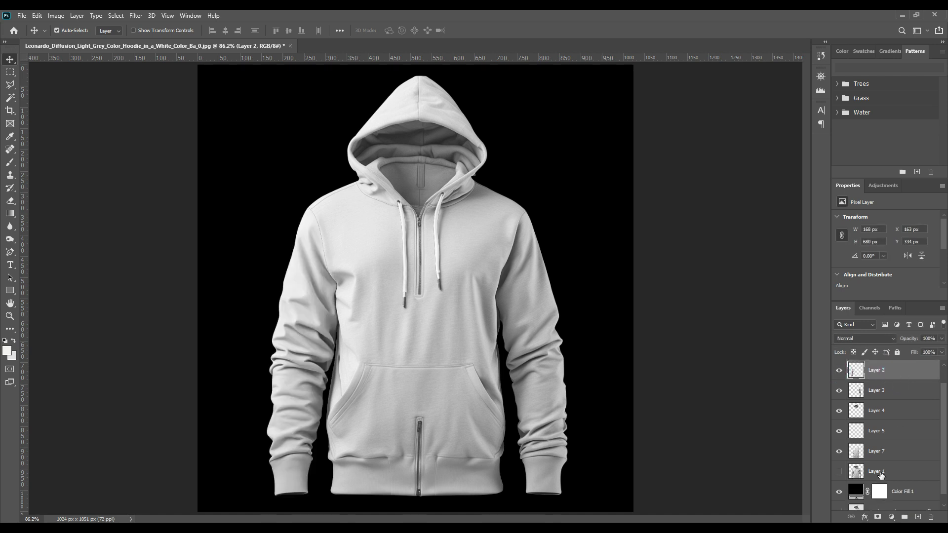
{"action": "scroll", "coordinate": [881, 475], "scroll_direction": "up", "scroll_amount": 1}
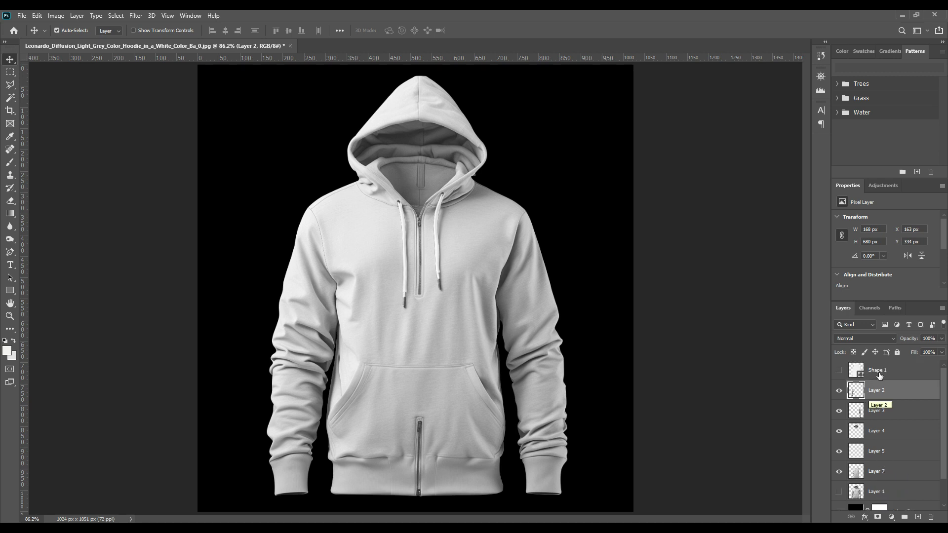
{"action": "left_click", "coordinate": [892, 375]}
{"action": "key", "text": "Delete"}
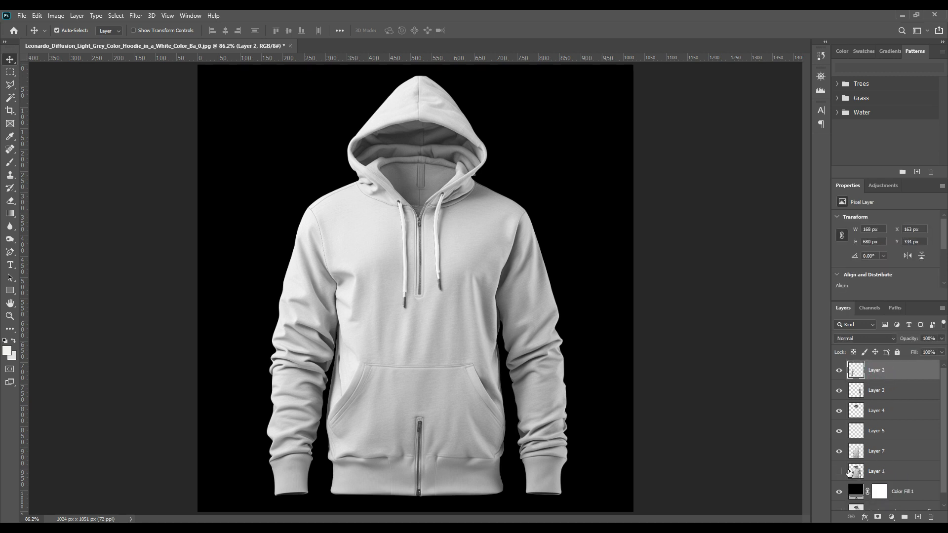
Show Layer 1 and group all the hoodie layers from Layer 2 down to Layer 1 under the name Object ID
{"action": "left_click", "coordinate": [839, 472]}
{"action": "left_click", "coordinate": [875, 472]}
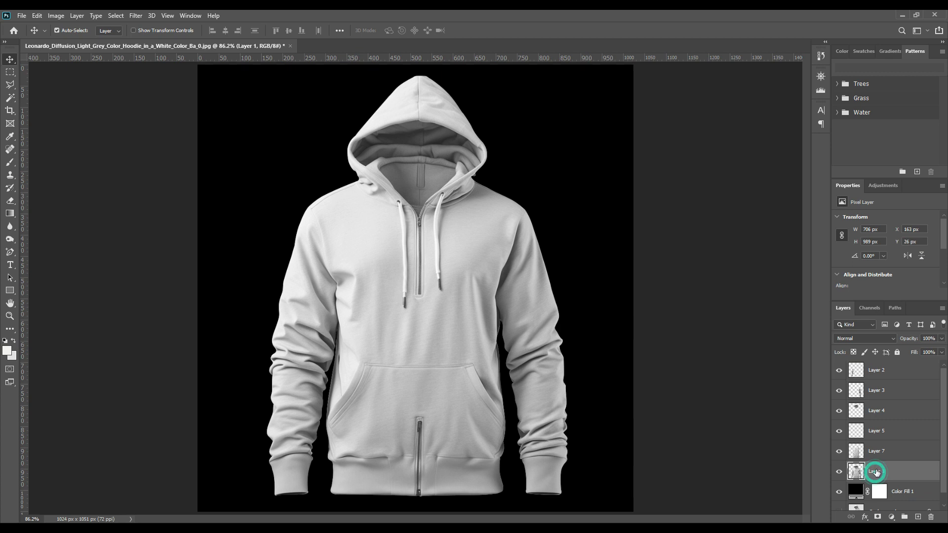
{"action": "left_click", "coordinate": [881, 372], "text": "shift"}
{"action": "left_click_drag", "start_coordinate": [882, 372], "coordinate": [911, 517]}
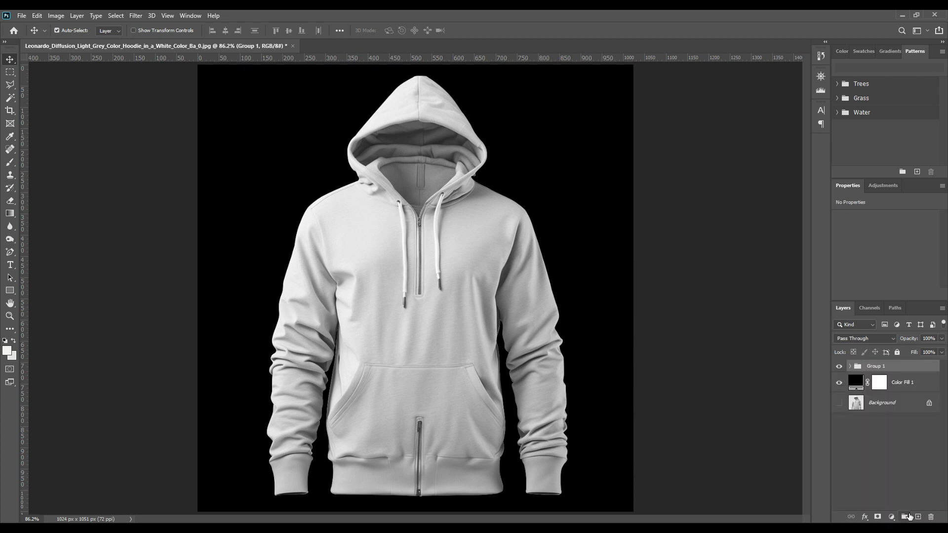
{"action": "double_click", "coordinate": [876, 366]}
{"action": "type", "text": "Object ID"}
{"action": "key", "text": "Return"}
{"action": "left_click", "coordinate": [876, 440]}
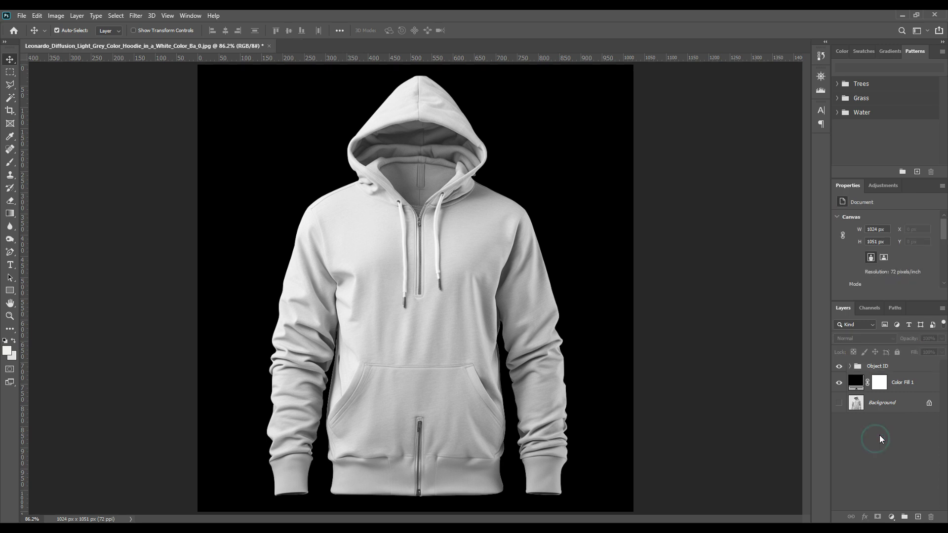
Draw a rectangle about 523 × 773 px over the hoodie's body and fill it with bright yellow
{"action": "left_click", "coordinate": [10, 291]}
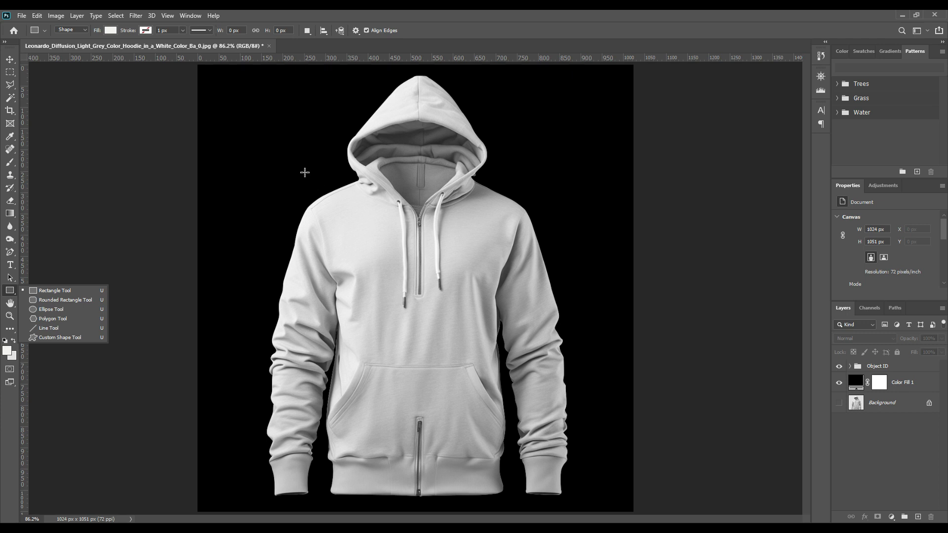
{"action": "left_click_drag", "start_coordinate": [305, 172], "coordinate": [527, 500]}
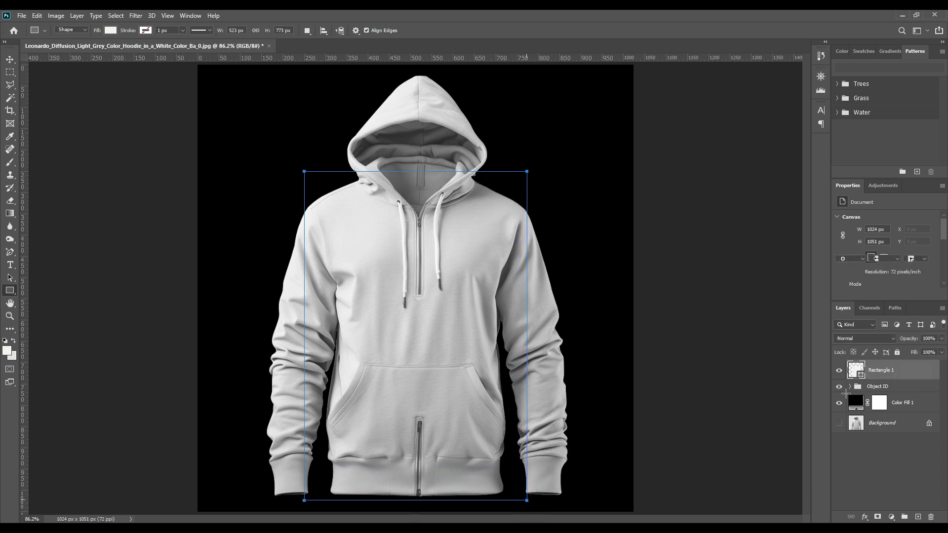
{"action": "double_click", "coordinate": [857, 371]}
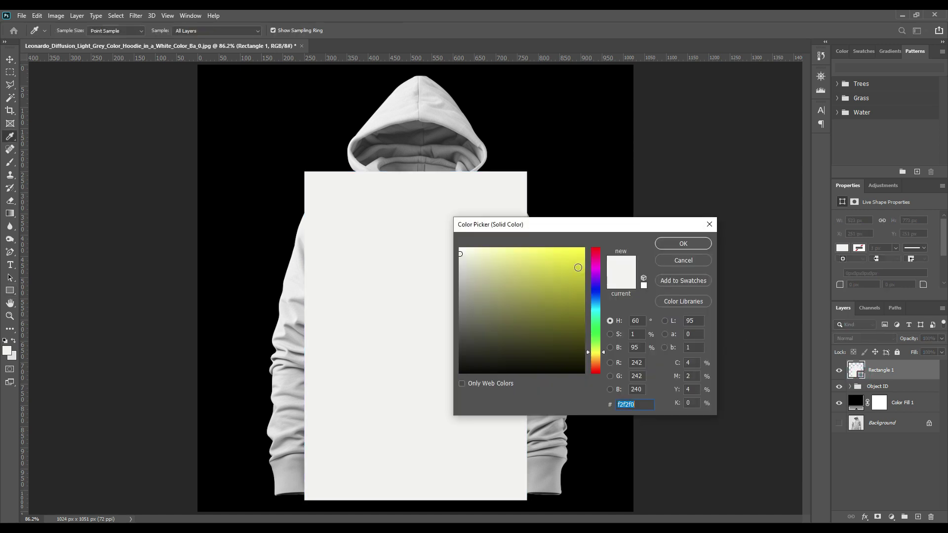
{"action": "left_click_drag", "start_coordinate": [572, 264], "coordinate": [630, 243]}
{"action": "left_click", "coordinate": [674, 244]}
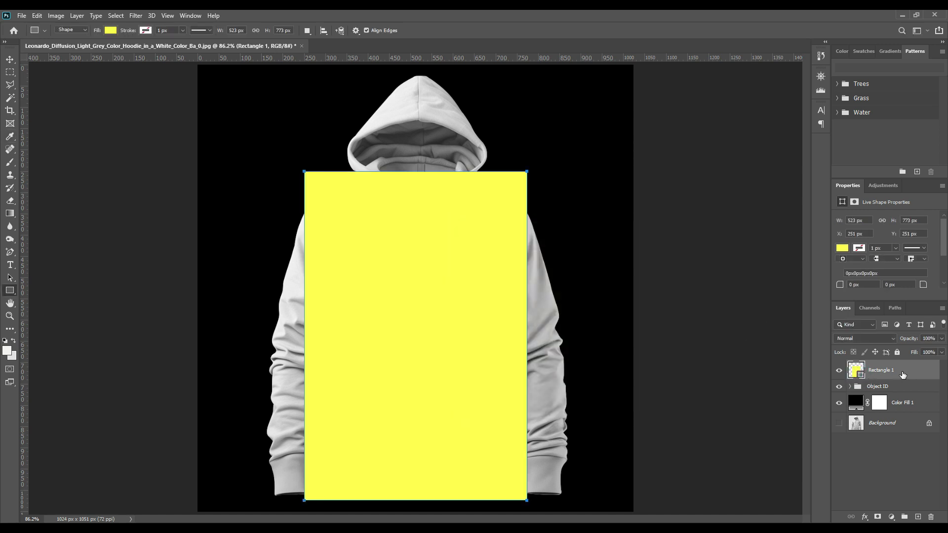
Convert the yellow rectangle to a smart object and mask it to the body outline of Layer 7
{"action": "right_click", "coordinate": [903, 371]}
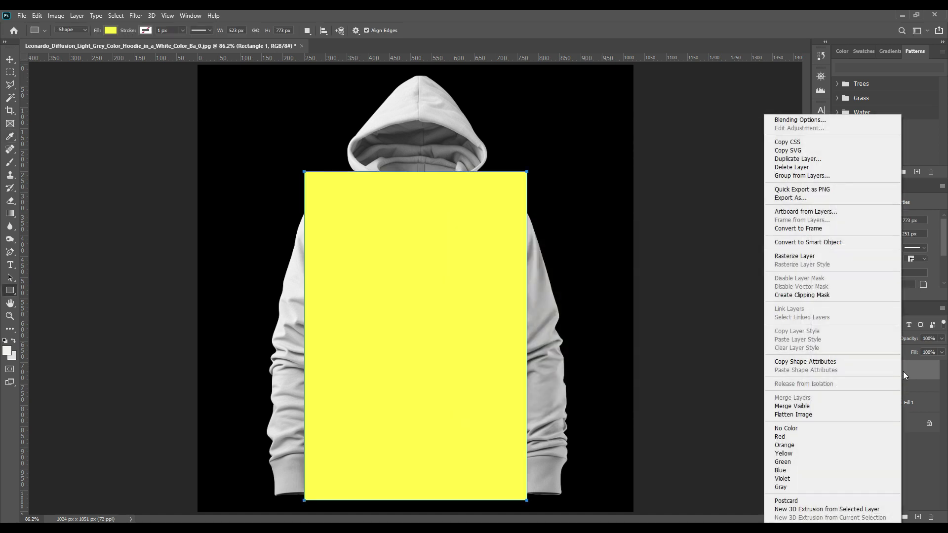
{"action": "left_click", "coordinate": [834, 247]}
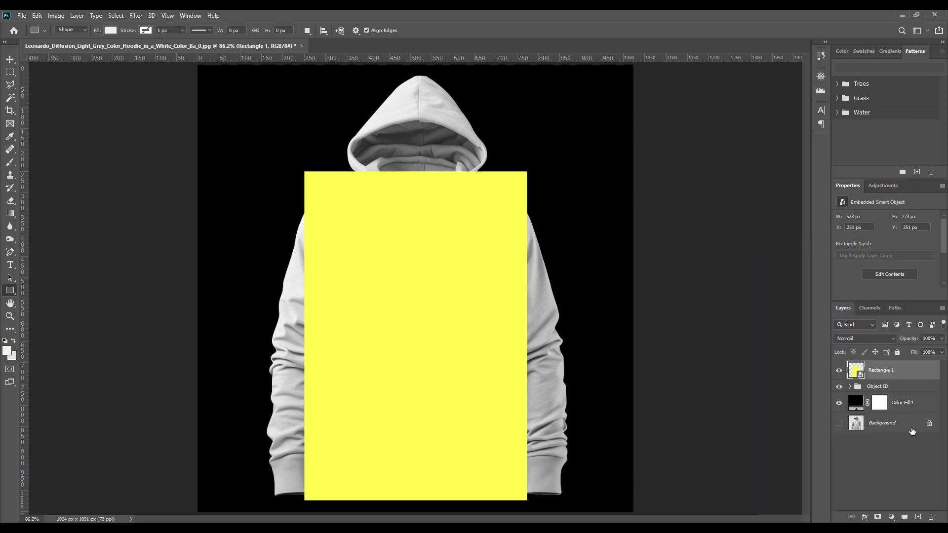
{"action": "left_click", "coordinate": [854, 388]}
{"action": "scroll", "coordinate": [904, 440], "scroll_direction": "down", "scroll_amount": 3}
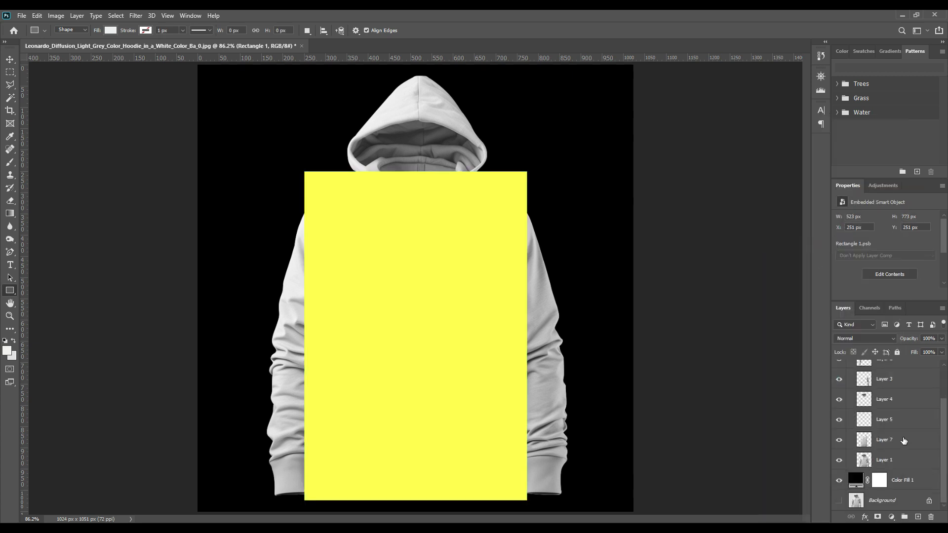
{"action": "left_click", "coordinate": [864, 440], "text": "ctrl"}
{"action": "scroll", "coordinate": [886, 426], "scroll_direction": "up", "scroll_amount": 3}
{"action": "left_click", "coordinate": [877, 517]}
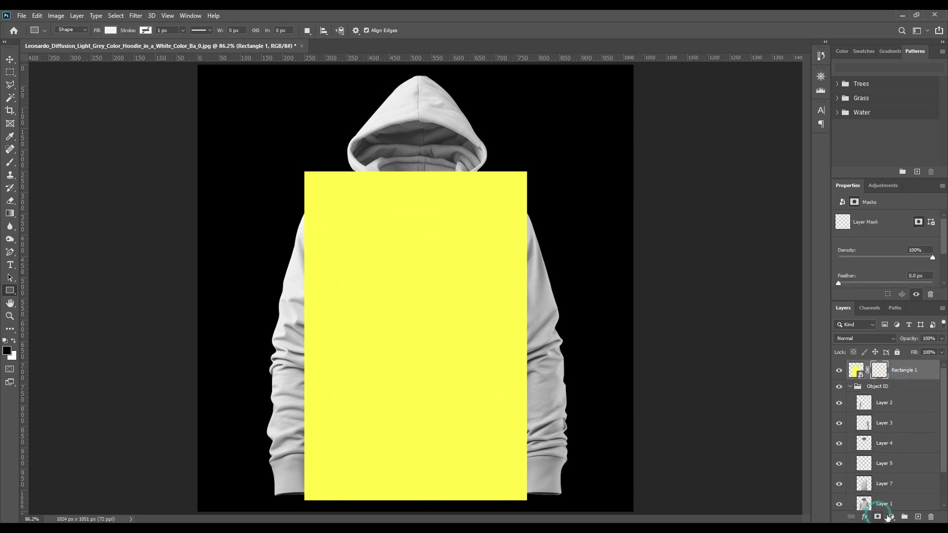
{"action": "left_click", "coordinate": [852, 388]}
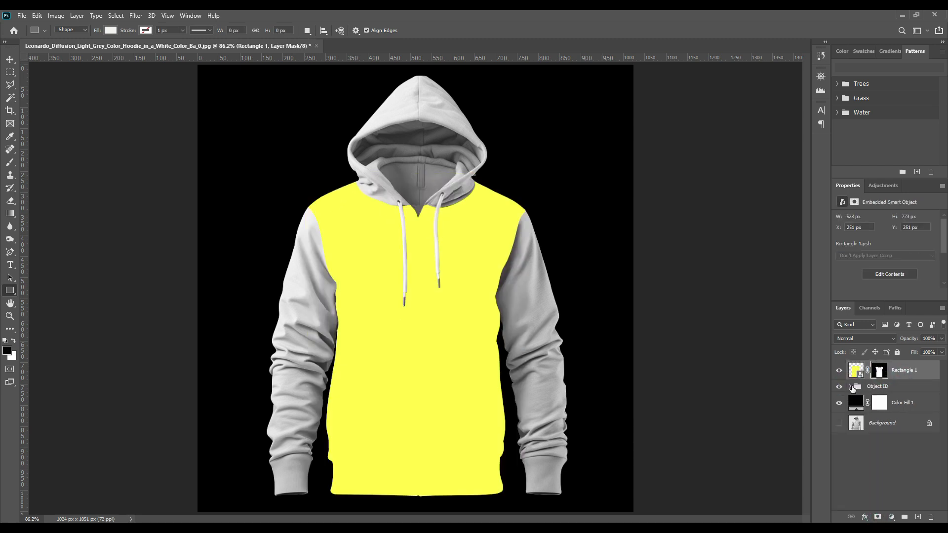
Add a Solid Color fill layer in ff0066 above the Object ID group, masked to both sleeves from Layers 2 and 3
{"action": "left_click", "coordinate": [853, 388]}
{"action": "left_click", "coordinate": [863, 406], "text": "ctrl"}
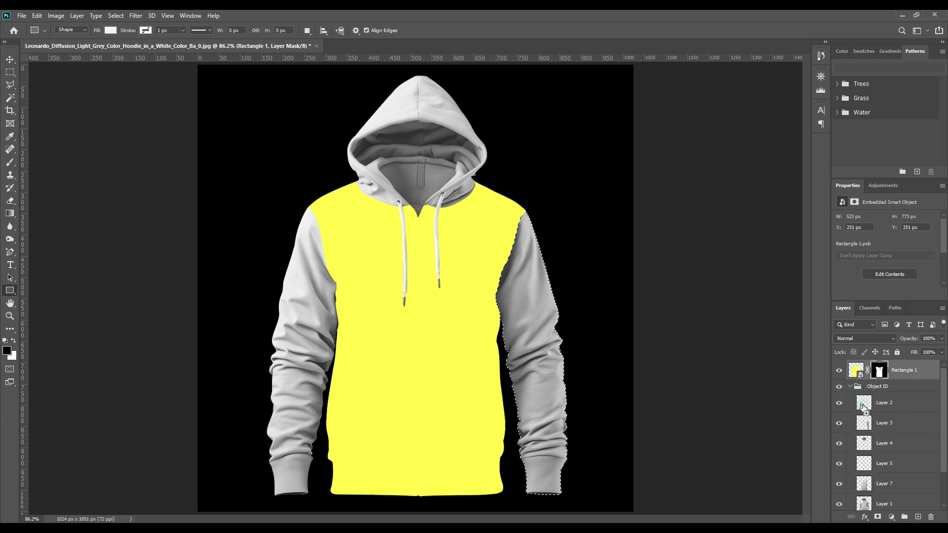
{"action": "left_click", "coordinate": [864, 421], "text": "ctrl+shift"}
{"action": "left_click", "coordinate": [851, 388]}
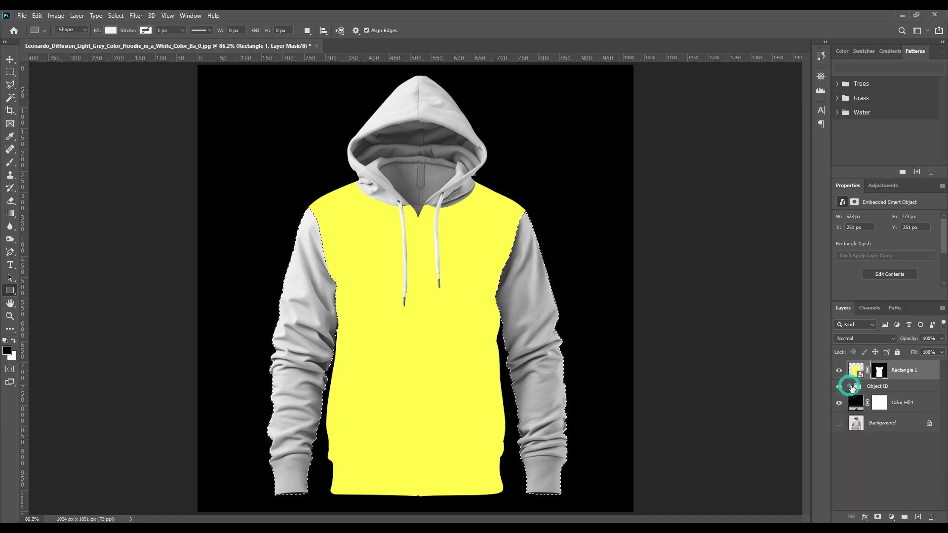
{"action": "left_click", "coordinate": [883, 389]}
{"action": "left_click", "coordinate": [891, 517]}
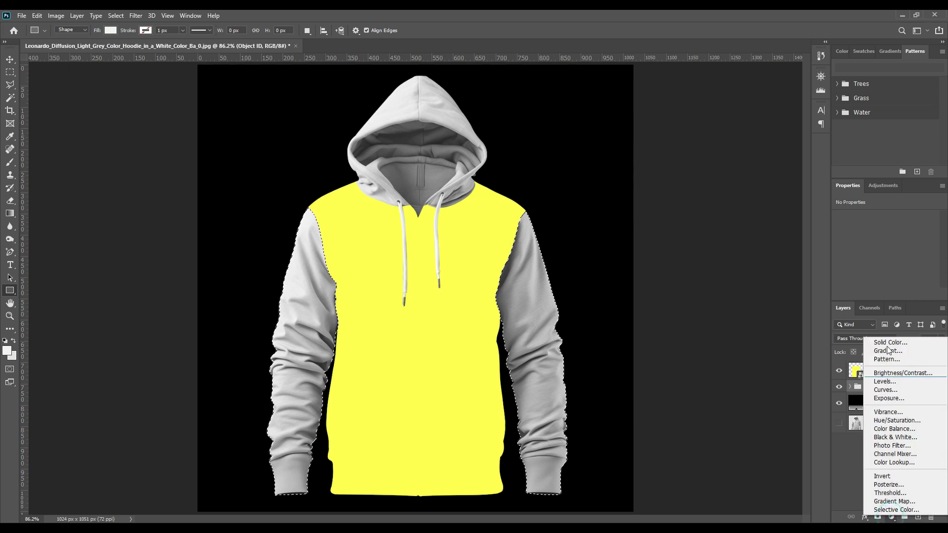
{"action": "left_click", "coordinate": [891, 342]}
{"action": "left_click", "coordinate": [553, 266]}
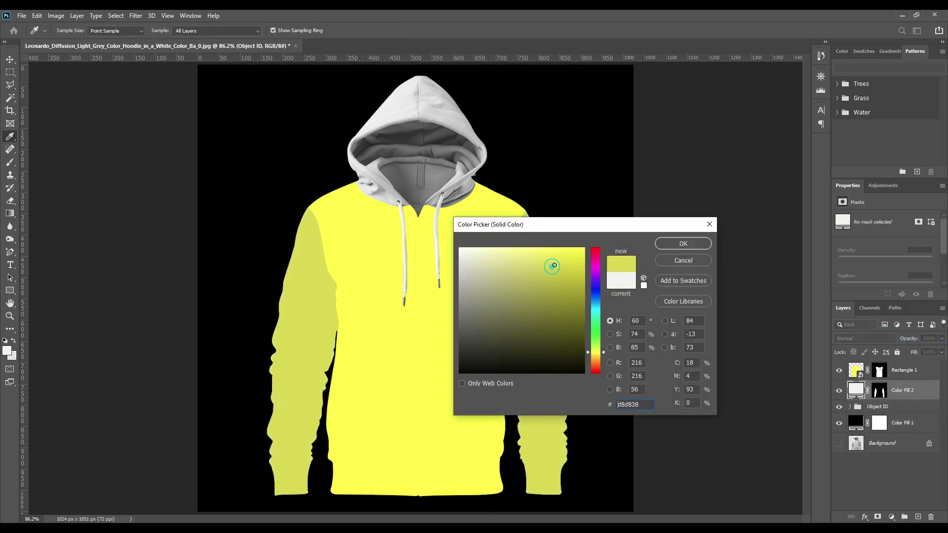
{"action": "left_click_drag", "start_coordinate": [554, 266], "coordinate": [585, 248]}
{"action": "left_click", "coordinate": [596, 296]}
{"action": "left_click", "coordinate": [596, 255]}
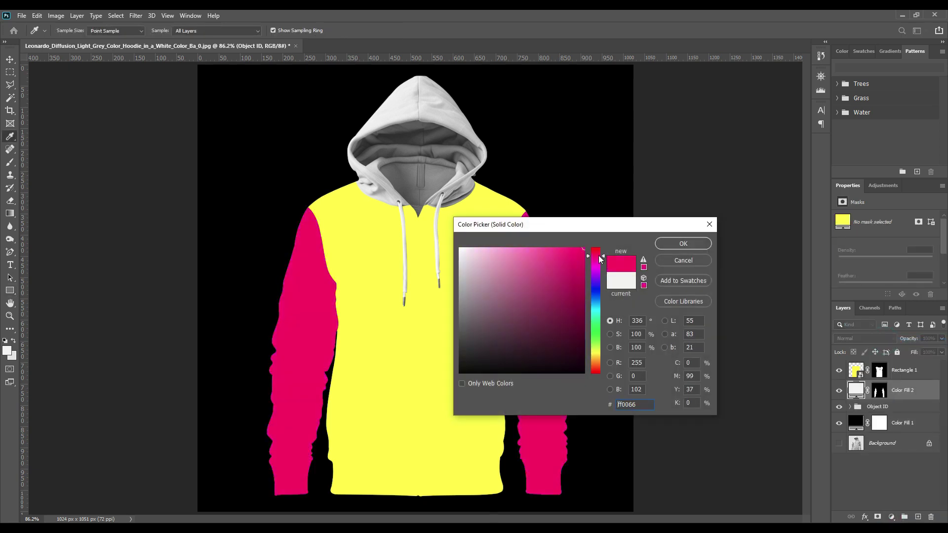
{"action": "left_click", "coordinate": [683, 244]}
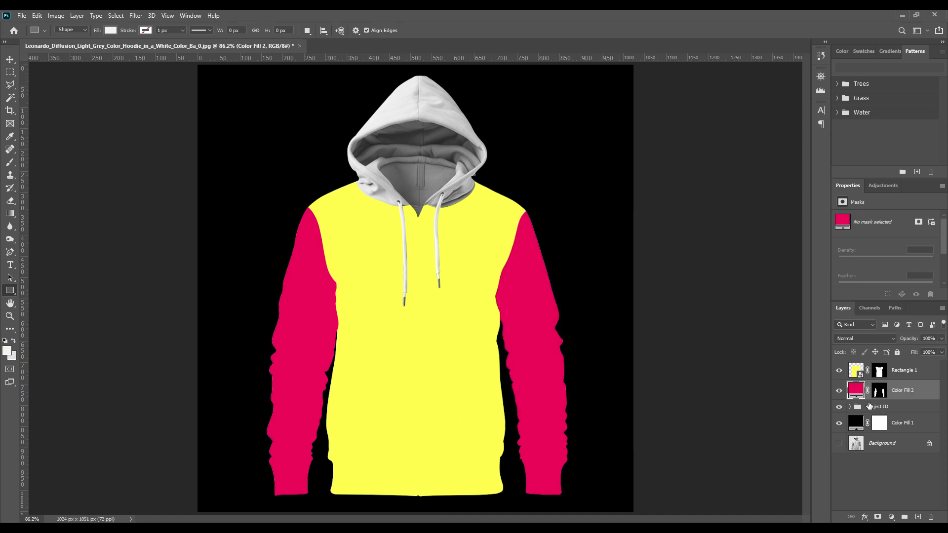
Add a Solid Color fill layer in ff0060 above the Object ID group, masked to the hood outline from Layer 4
{"action": "left_click", "coordinate": [850, 408]}
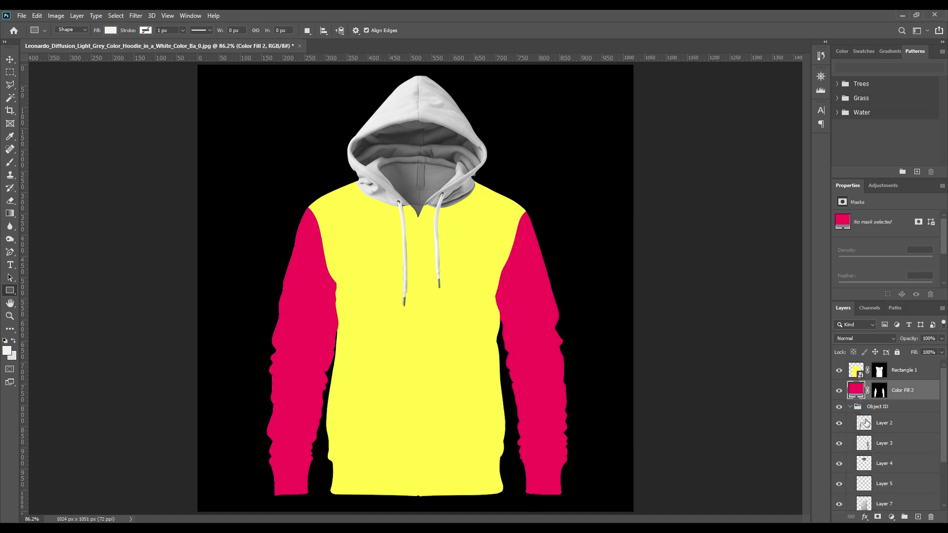
{"action": "left_click", "coordinate": [865, 464], "text": "ctrl"}
{"action": "left_click", "coordinate": [849, 407]}
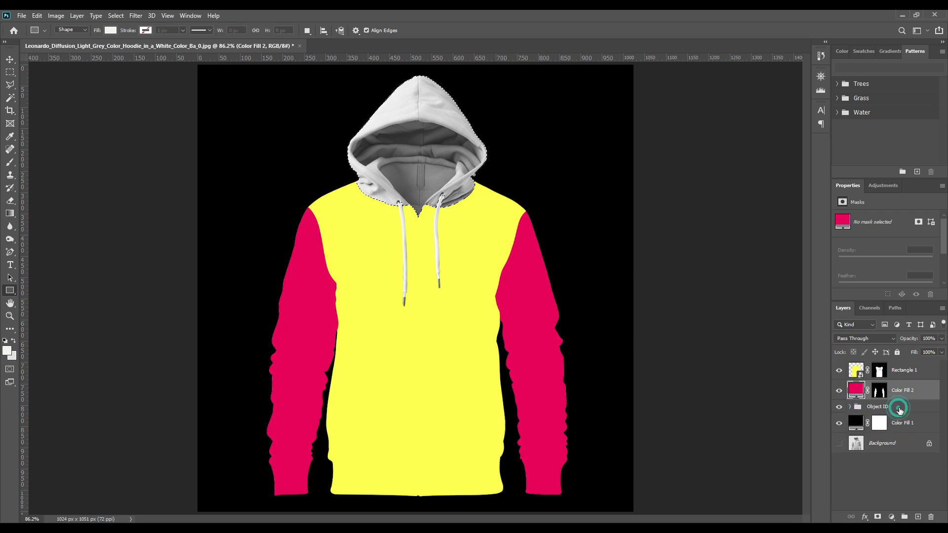
{"action": "left_click", "coordinate": [900, 408]}
{"action": "left_click", "coordinate": [892, 516]}
{"action": "left_click", "coordinate": [898, 341]}
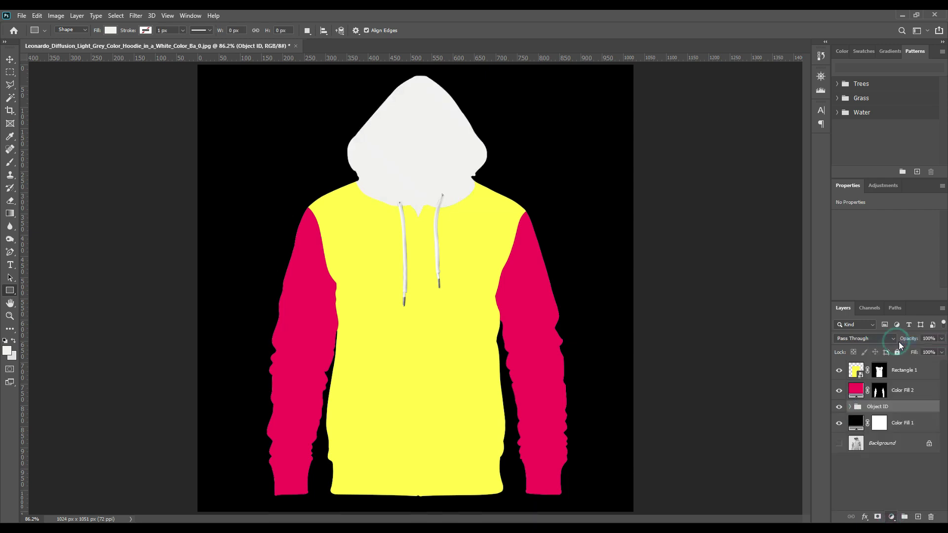
{"action": "left_click", "coordinate": [317, 287]}
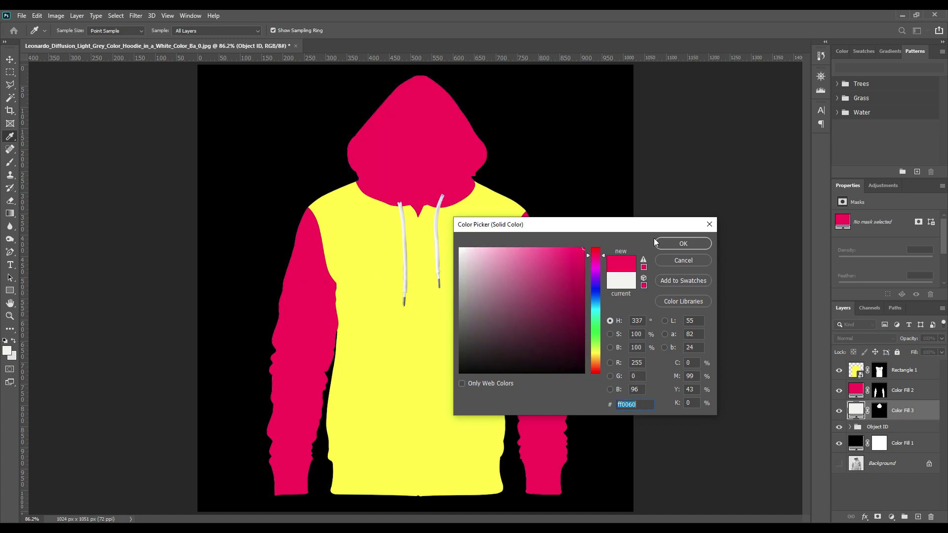
{"action": "left_click", "coordinate": [682, 244]}
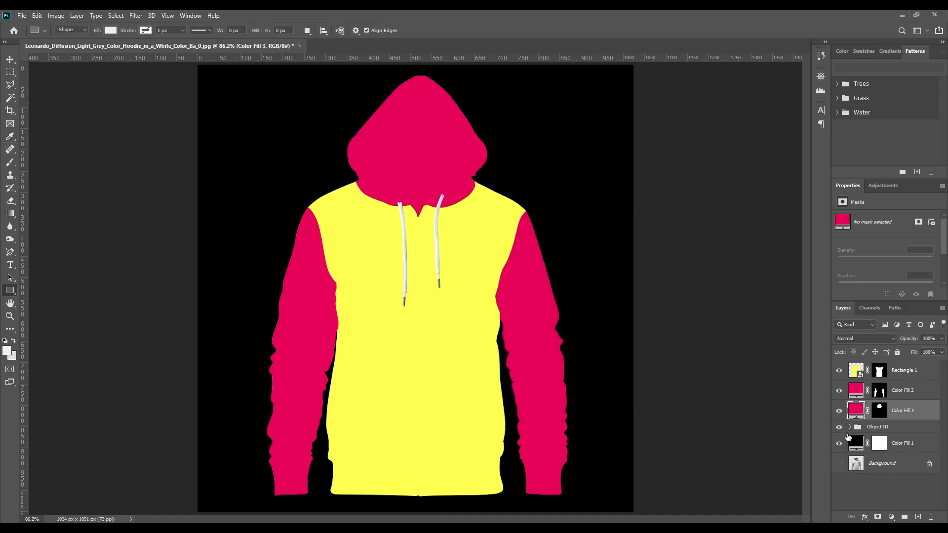
Add a blue Solid Color fill layer above the Object ID group, masked to the drawstrings from Layer 5
{"action": "left_click", "coordinate": [850, 427]}
{"action": "scroll", "coordinate": [883, 474], "scroll_direction": "down", "scroll_amount": 3}
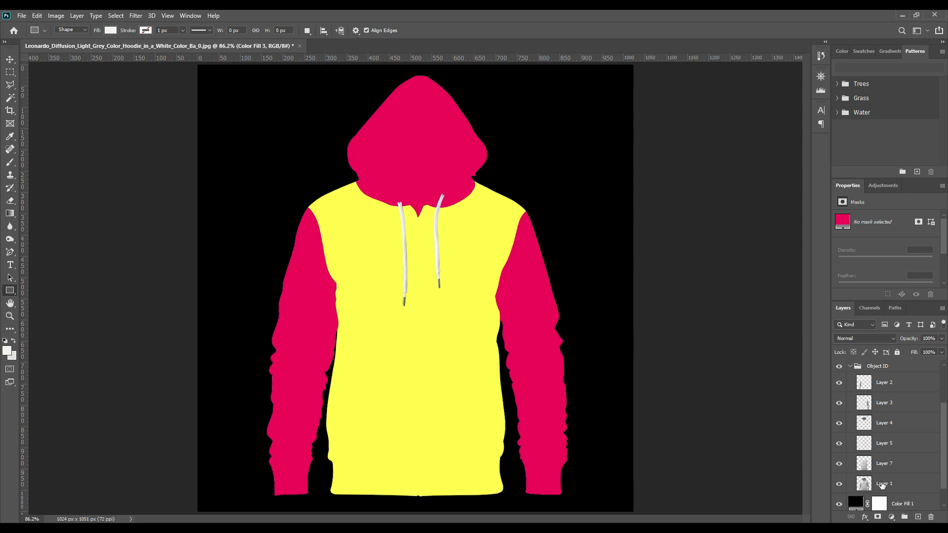
{"action": "left_click", "coordinate": [863, 444], "text": "ctrl"}
{"action": "scroll", "coordinate": [864, 439], "scroll_direction": "up", "scroll_amount": 3}
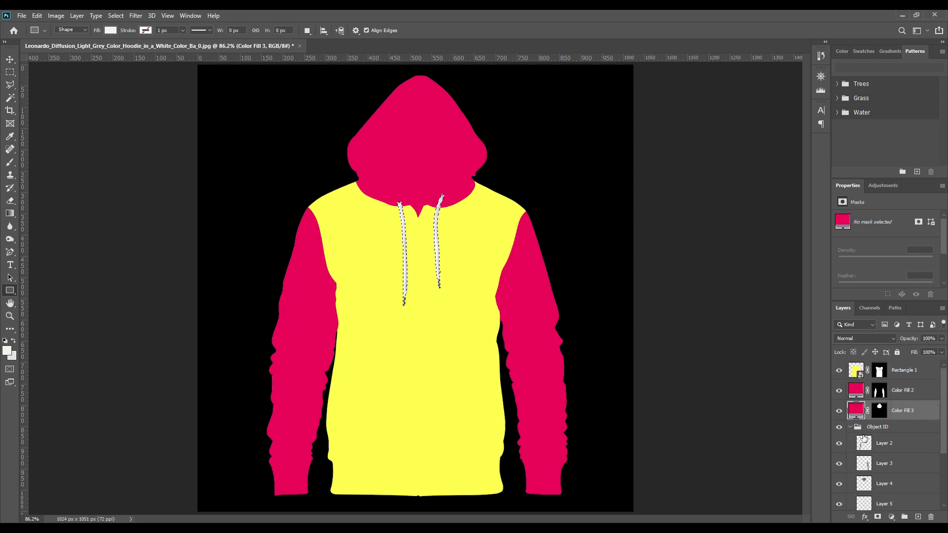
{"action": "left_click", "coordinate": [850, 427]}
{"action": "left_click", "coordinate": [893, 426]}
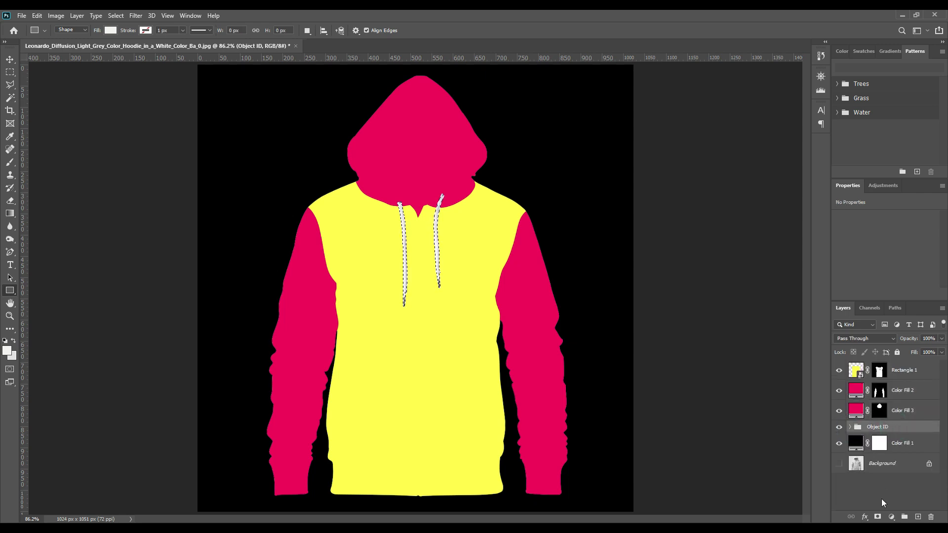
{"action": "left_click", "coordinate": [892, 517]}
{"action": "left_click", "coordinate": [889, 341]}
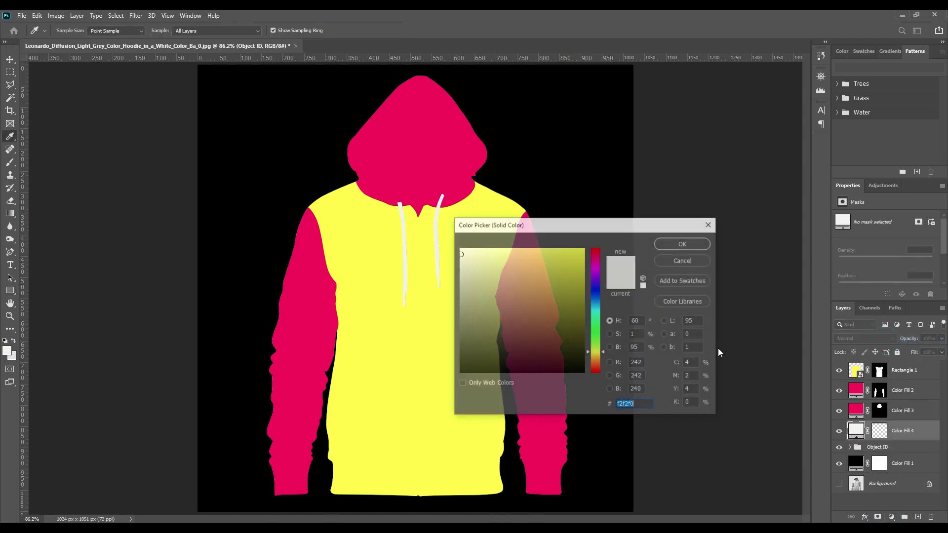
{"action": "type", "text": "0030ff"}
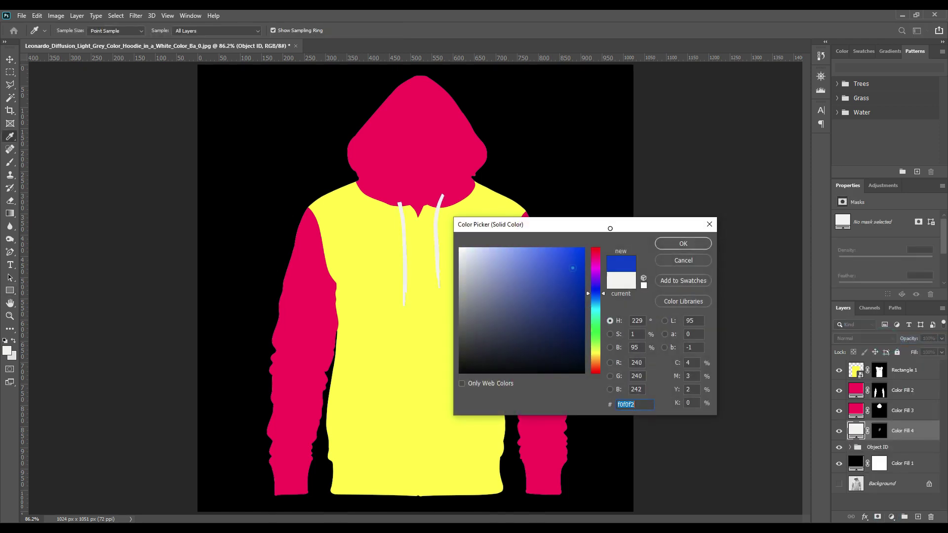
{"action": "left_click", "coordinate": [680, 243]}
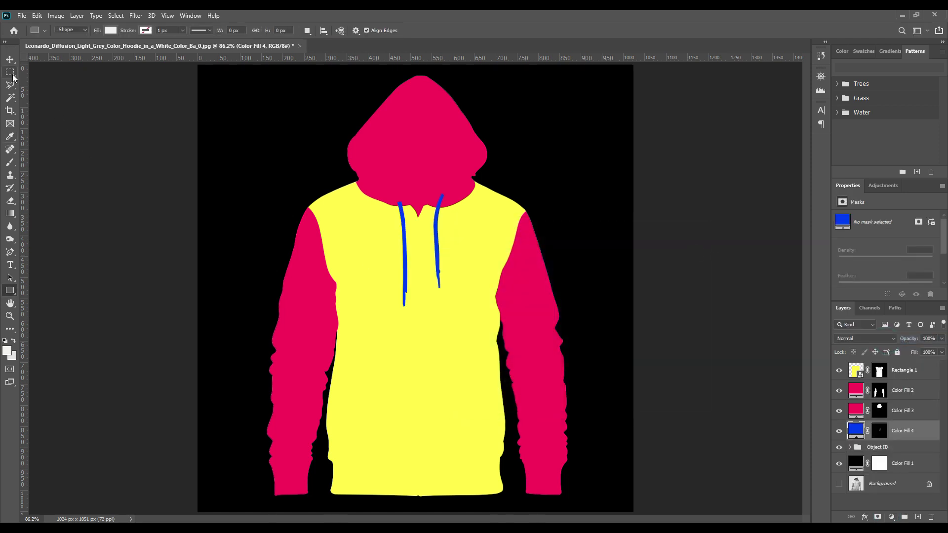
Duplicate Layer 1 and move the copy out of the Object ID group to the top of the layer stack
{"action": "left_click", "coordinate": [10, 59]}
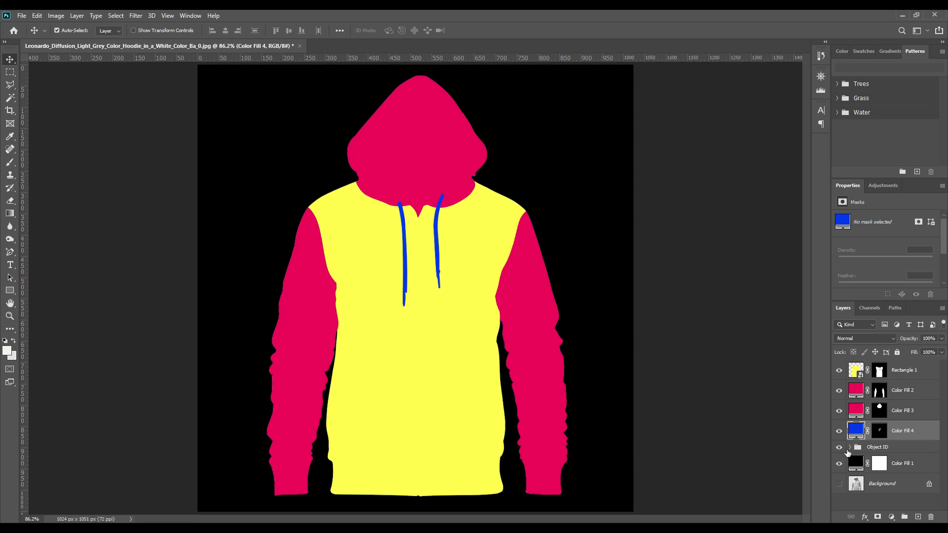
{"action": "left_click", "coordinate": [849, 447]}
{"action": "scroll", "coordinate": [889, 469], "scroll_direction": "down", "scroll_amount": 3}
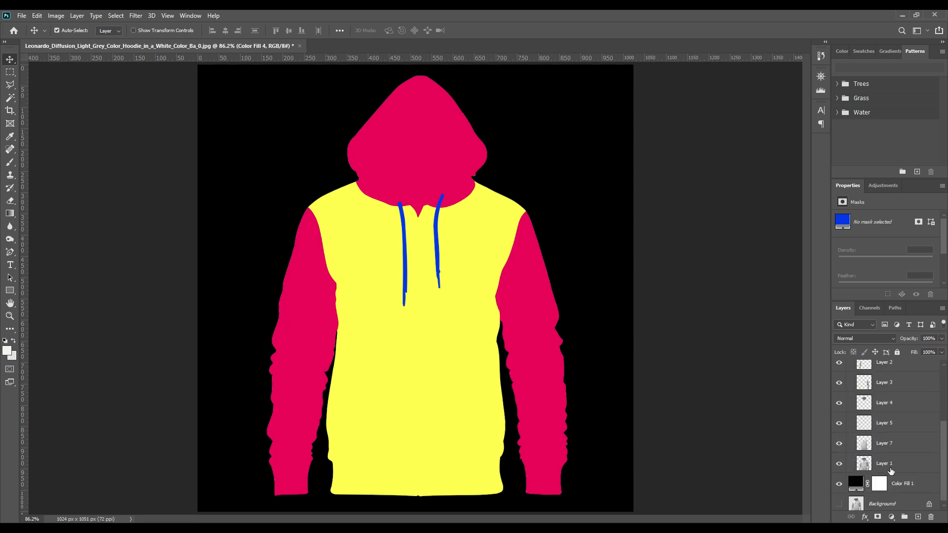
{"action": "left_click", "coordinate": [891, 469]}
{"action": "key", "text": "ctrl+j"}
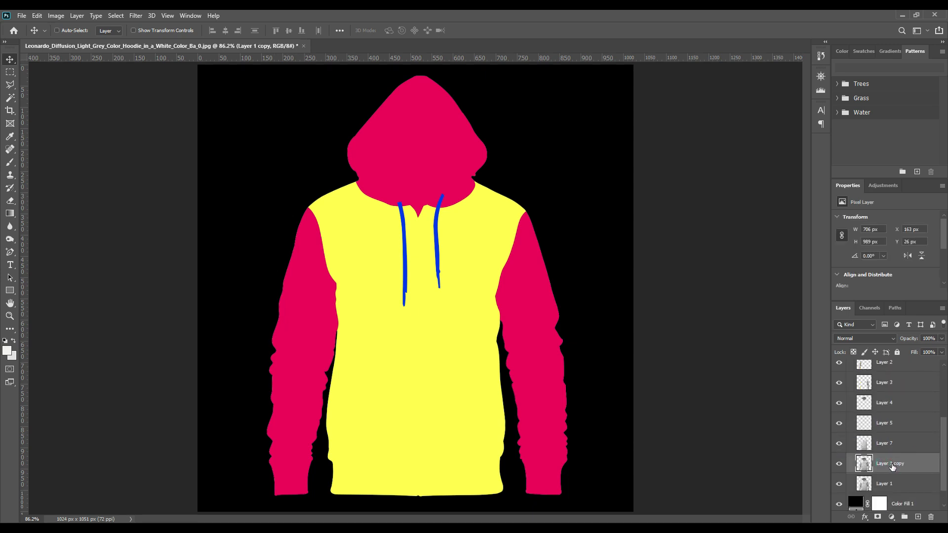
{"action": "left_click_drag", "start_coordinate": [891, 466], "coordinate": [898, 363]}
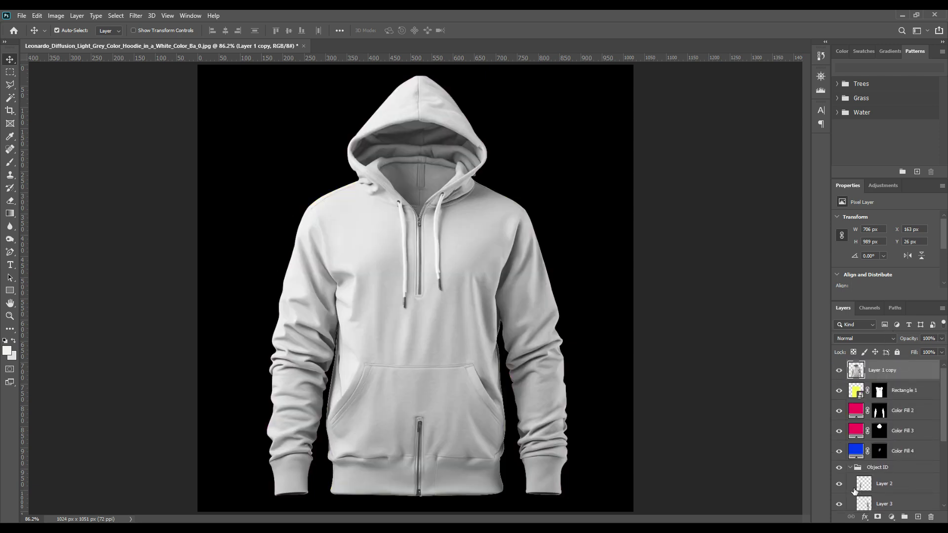
{"action": "left_click", "coordinate": [849, 468]}
{"action": "left_click", "coordinate": [898, 468]}
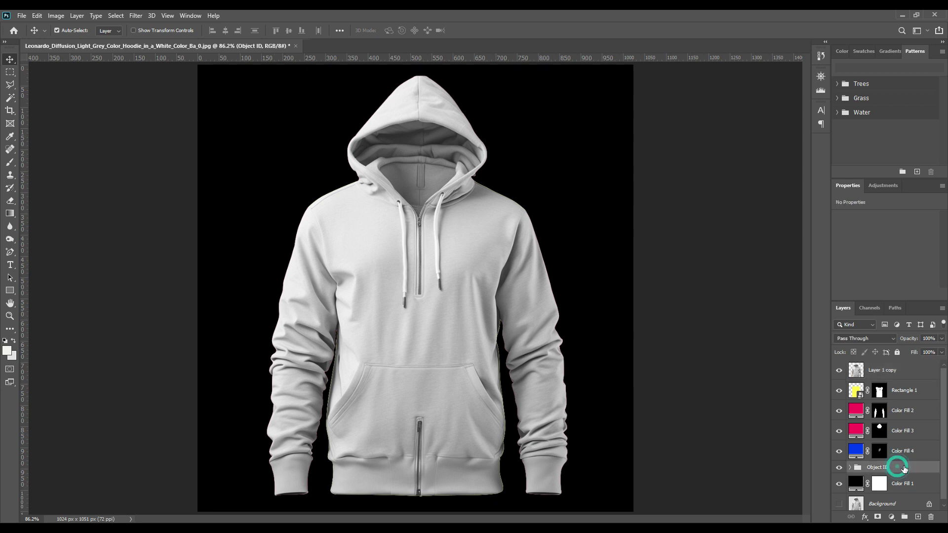
Duplicate the topmost hoodie layer, Layer 1 copy, twice to get three stacked copies
{"action": "left_click", "coordinate": [880, 372]}
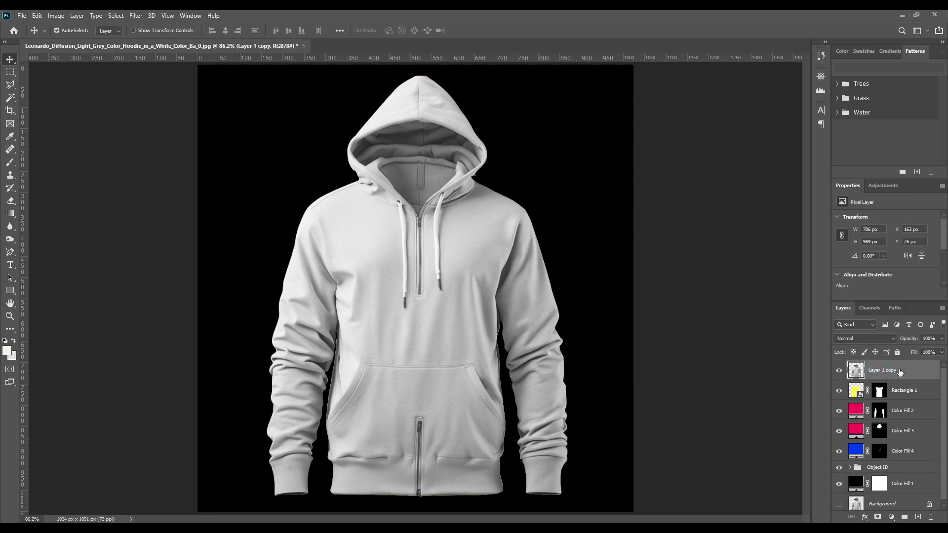
{"action": "key", "text": "ctrl+j"}
{"action": "key", "text": "ctrl+j"}
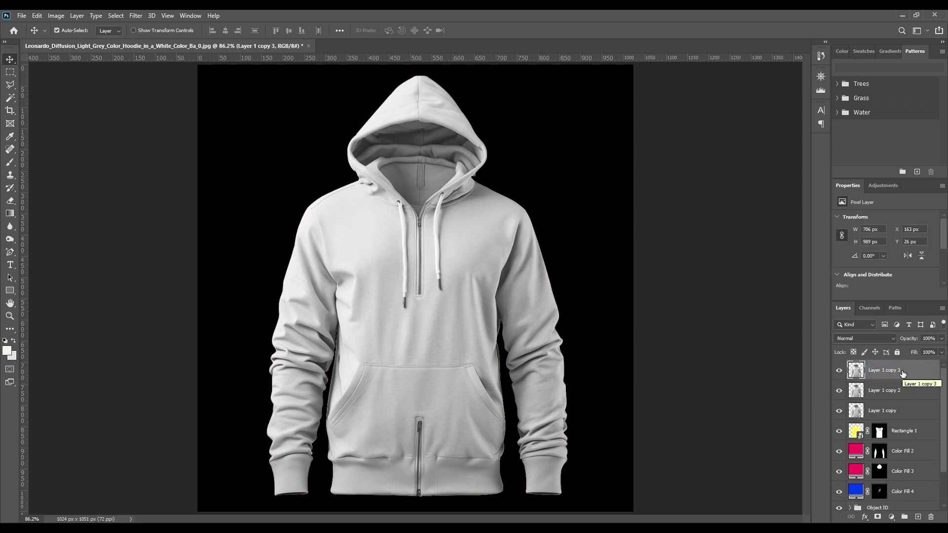
Rename the three stacked hoodie copies, from lowest to highest, as Shadow, Midtone and Light
{"action": "double_click", "coordinate": [882, 411]}
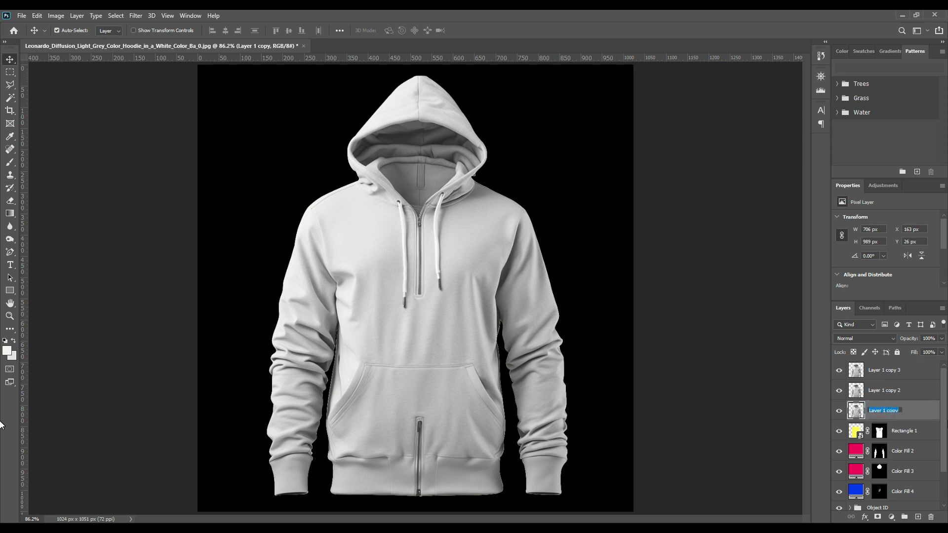
{"action": "type", "text": "Shadow"}
{"action": "key", "text": "Return"}
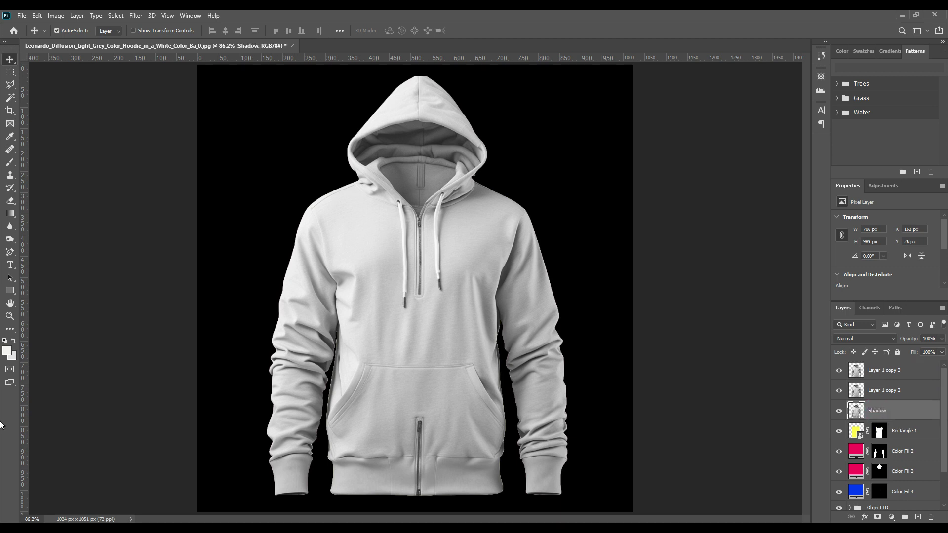
{"action": "double_click", "coordinate": [885, 390]}
{"action": "type", "text": "M"}
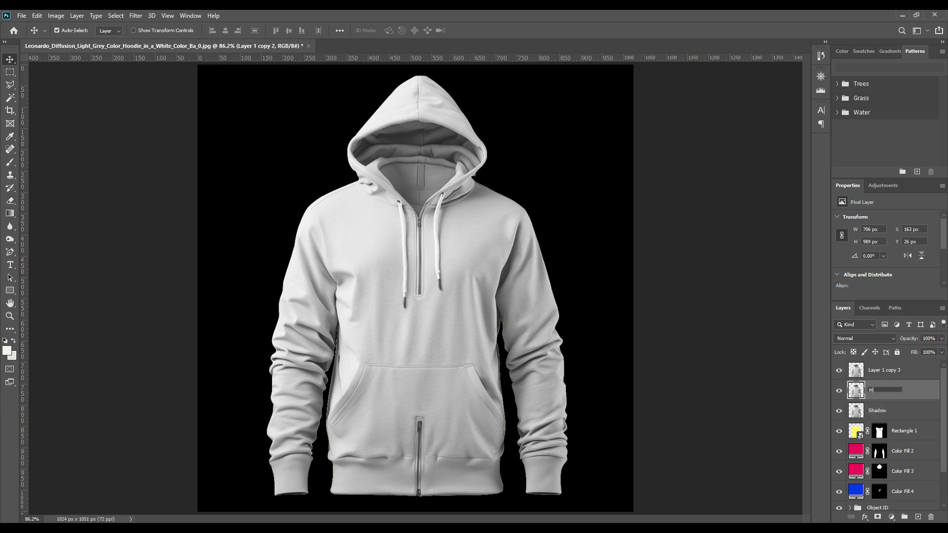
{"action": "type", "text": "idtone"}
{"action": "key", "text": "Return"}
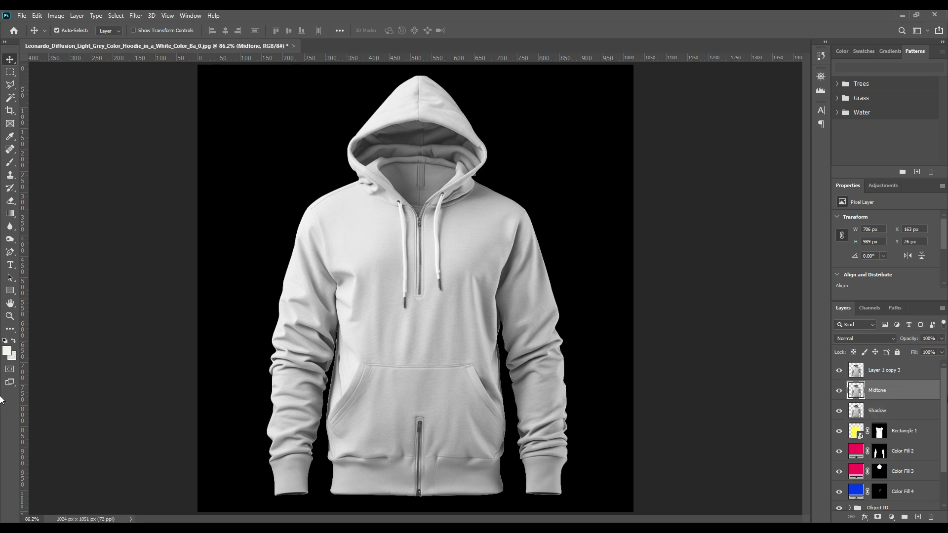
{"action": "double_click", "coordinate": [891, 376]}
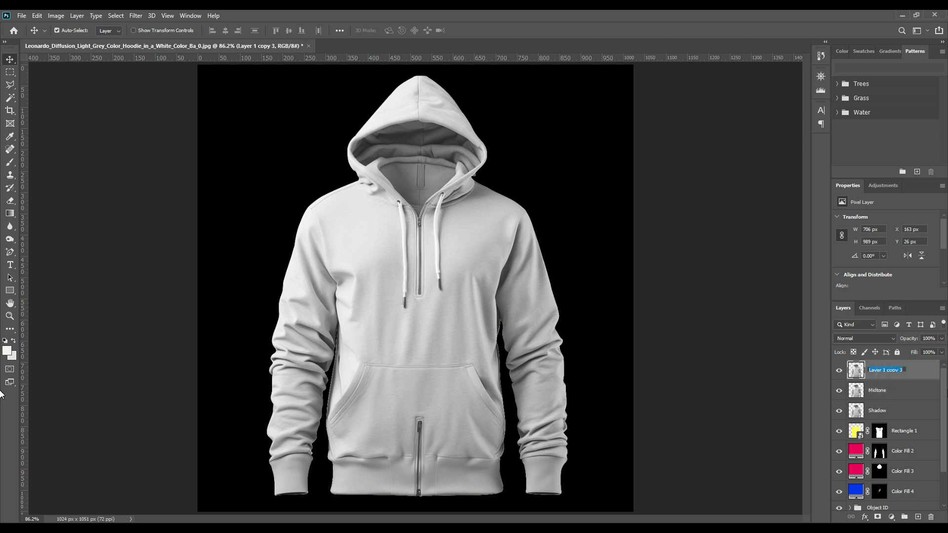
{"action": "type", "text": "Light"}
{"action": "key", "text": "Return"}
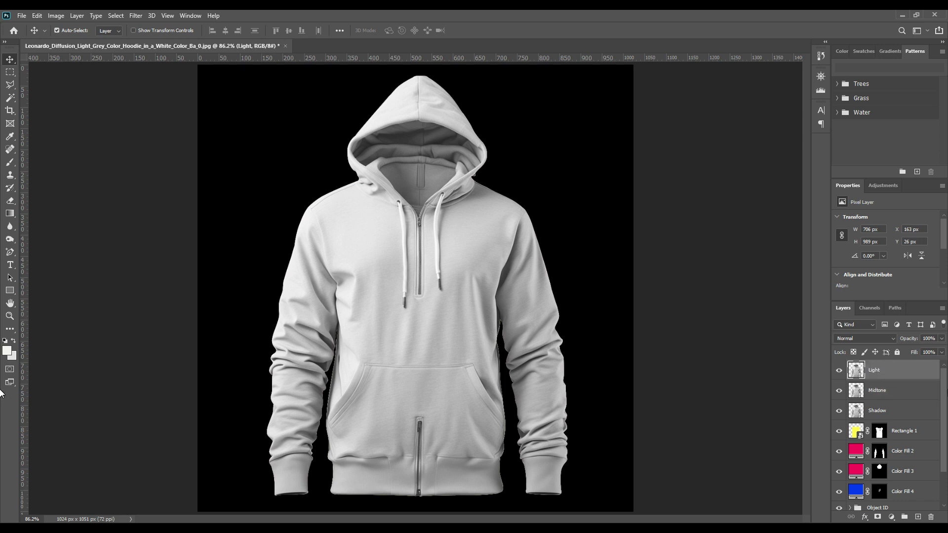
Hide the Light and Midtone layers and set the Shadow layer's blend mode to Linear Burn
{"action": "left_click", "coordinate": [839, 372]}
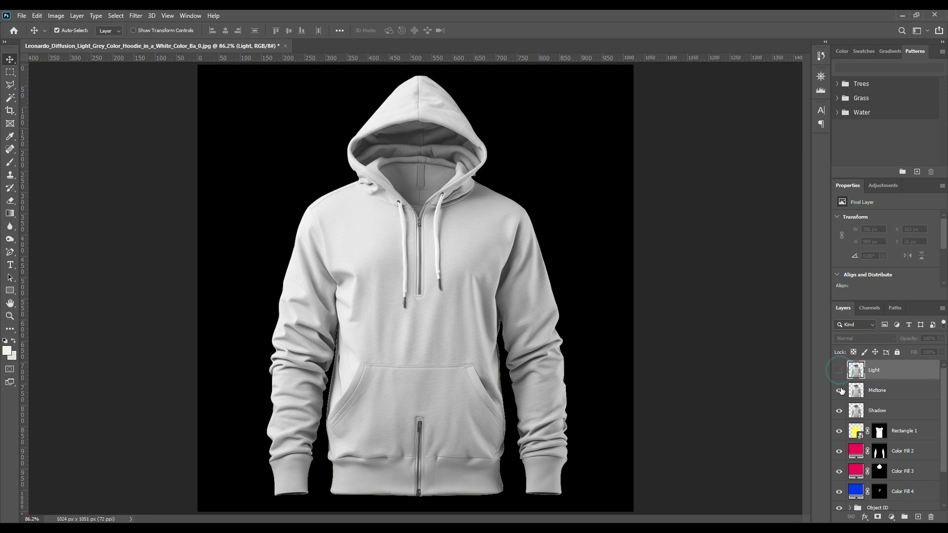
{"action": "left_click", "coordinate": [840, 390]}
{"action": "left_click", "coordinate": [872, 411]}
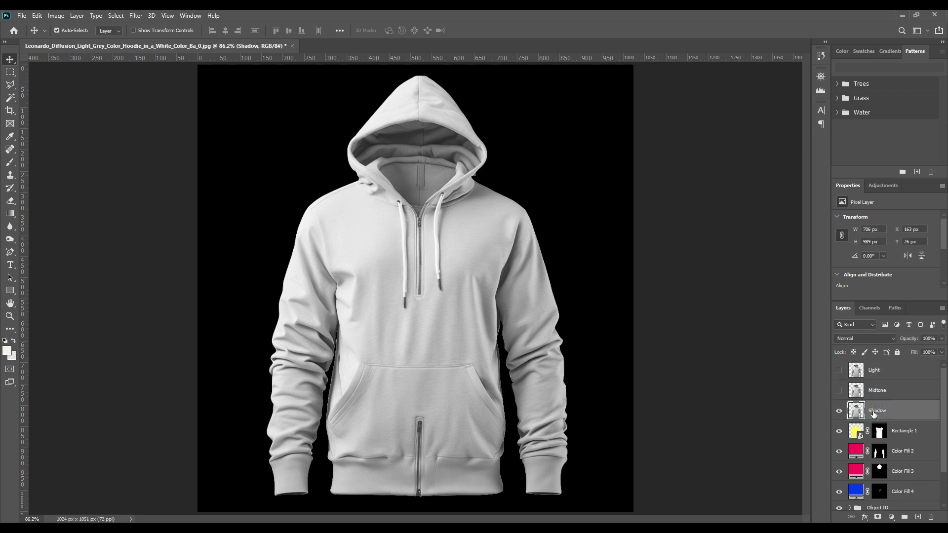
{"action": "left_click", "coordinate": [860, 342]}
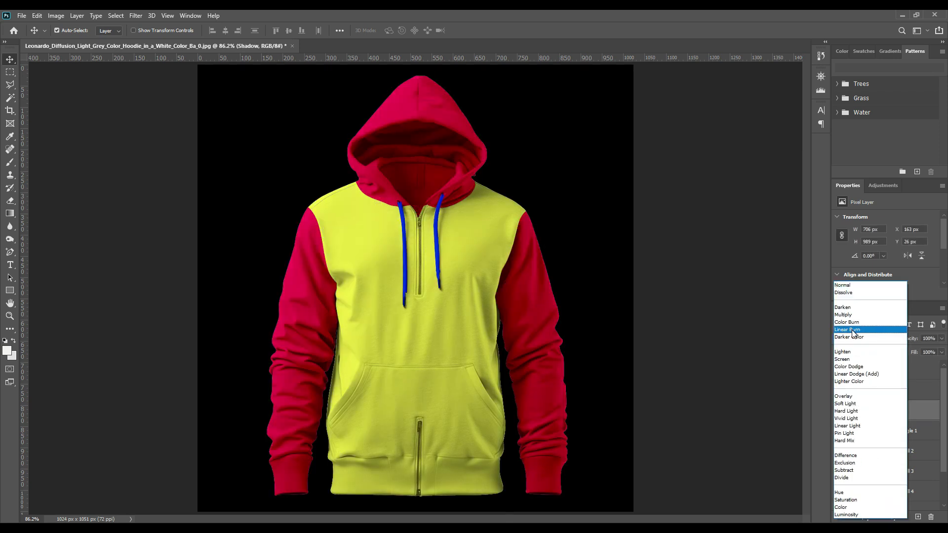
{"action": "left_click", "coordinate": [850, 329]}
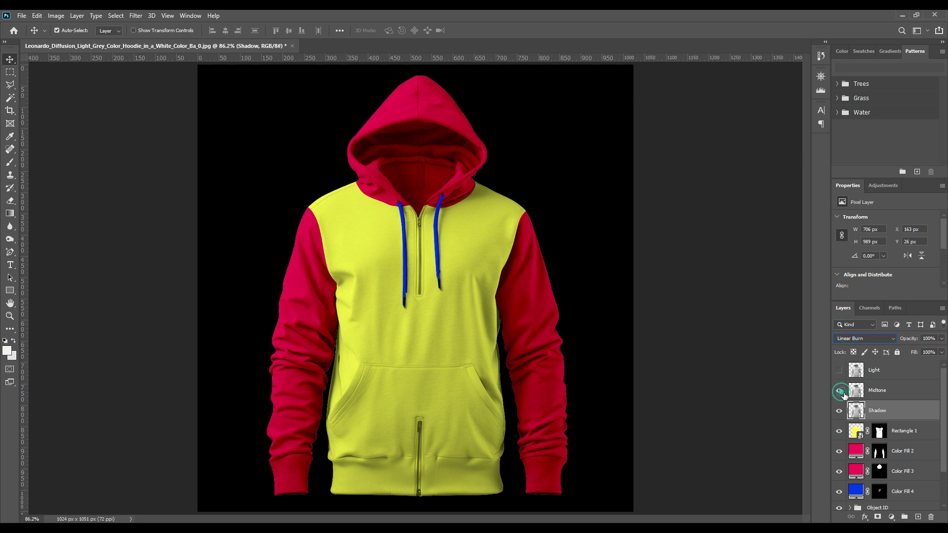
Show the Midtone layer and set its blend mode to Linear Dodge (Add)
{"action": "left_click", "coordinate": [839, 390]}
{"action": "left_click", "coordinate": [881, 391]}
{"action": "left_click", "coordinate": [864, 340]}
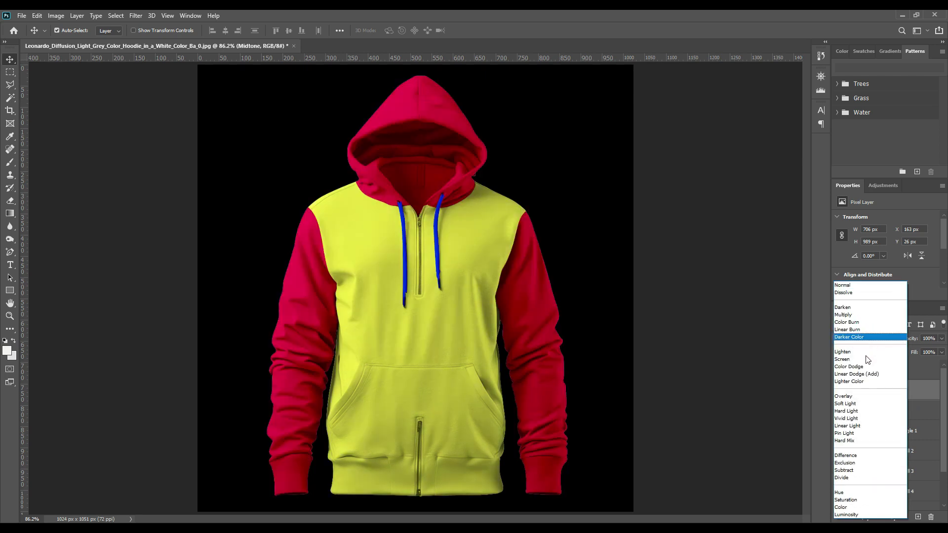
{"action": "left_click", "coordinate": [869, 375]}
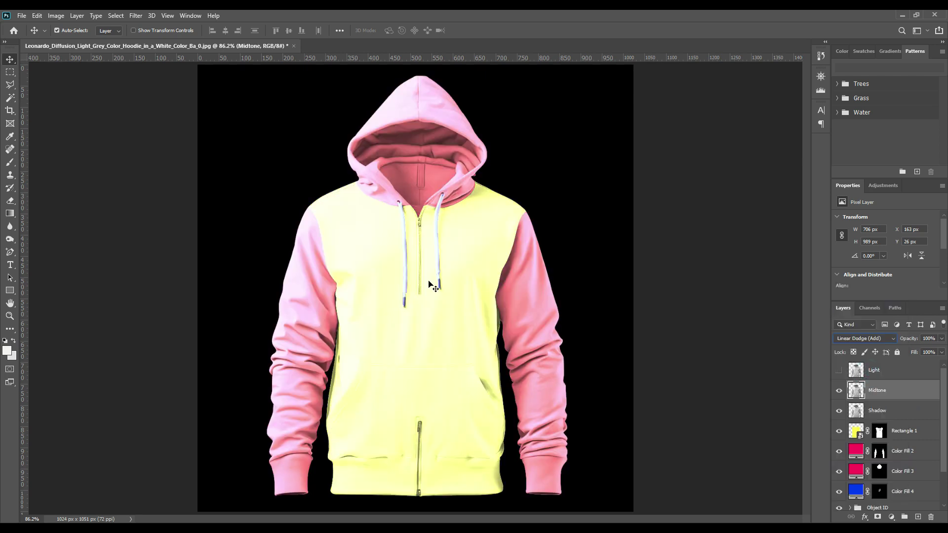
Apply a Levels adjustment to the Midtone layer with the input black point at 158 and the output white level at 65
{"action": "left_click", "coordinate": [58, 17]}
{"action": "mouse_move", "coordinate": [83, 43]}
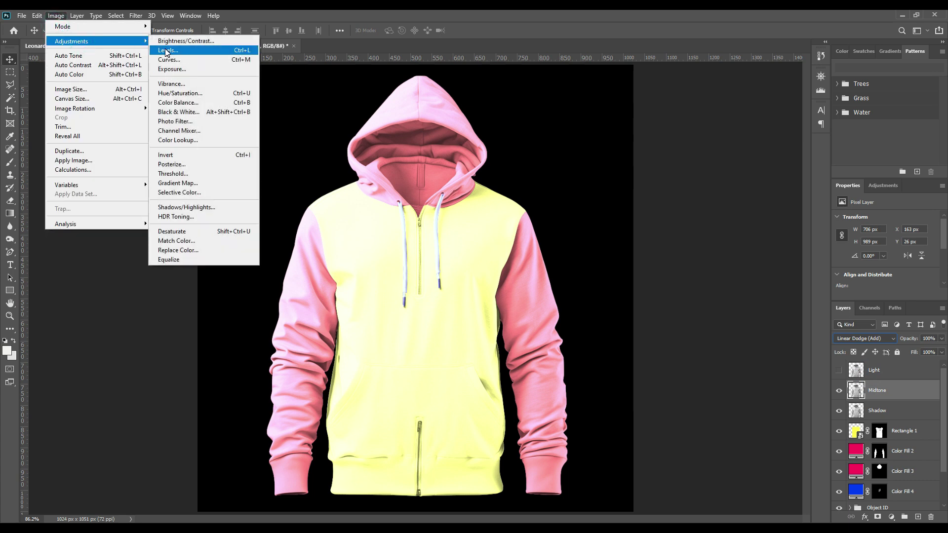
{"action": "left_click", "coordinate": [167, 52]}
{"action": "left_click_drag", "start_coordinate": [675, 245], "coordinate": [752, 247]}
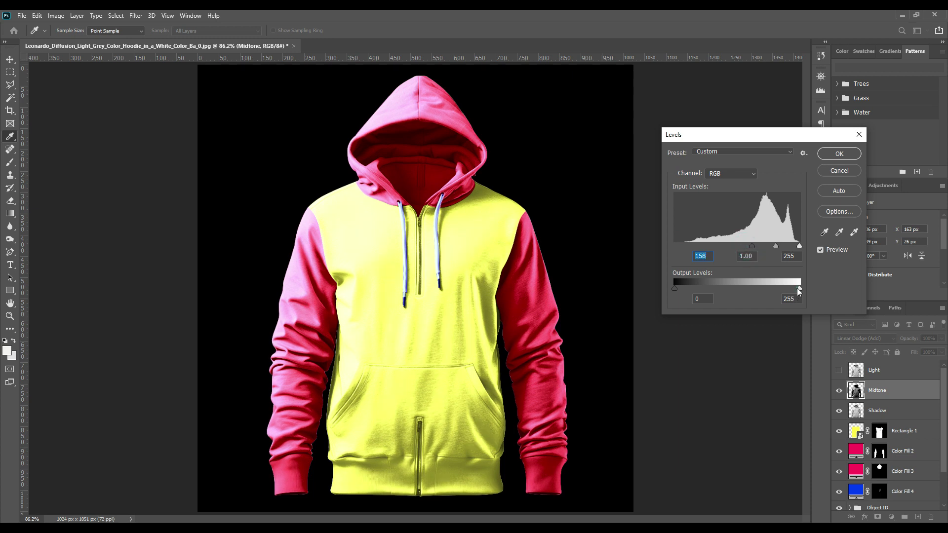
{"action": "left_click_drag", "start_coordinate": [799, 289], "coordinate": [721, 288]}
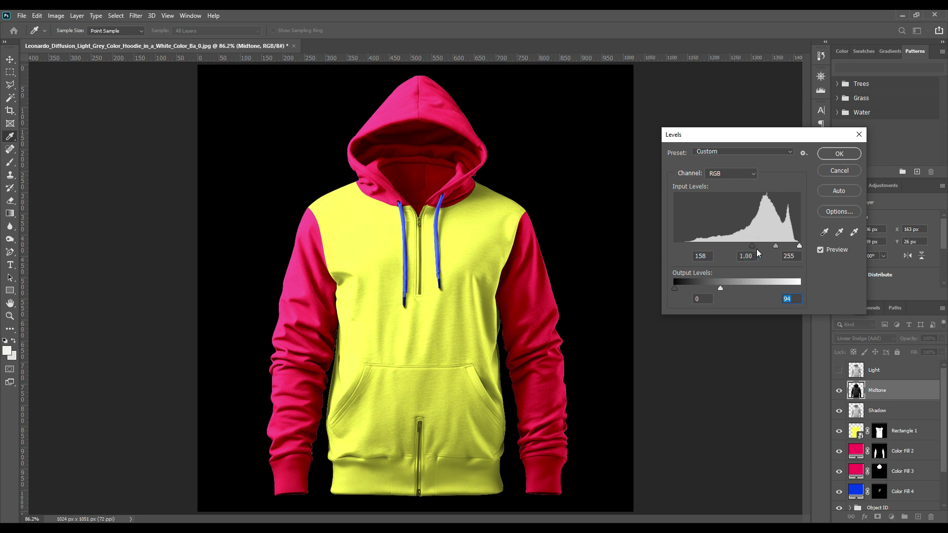
{"action": "left_click_drag", "start_coordinate": [720, 288], "coordinate": [706, 286]}
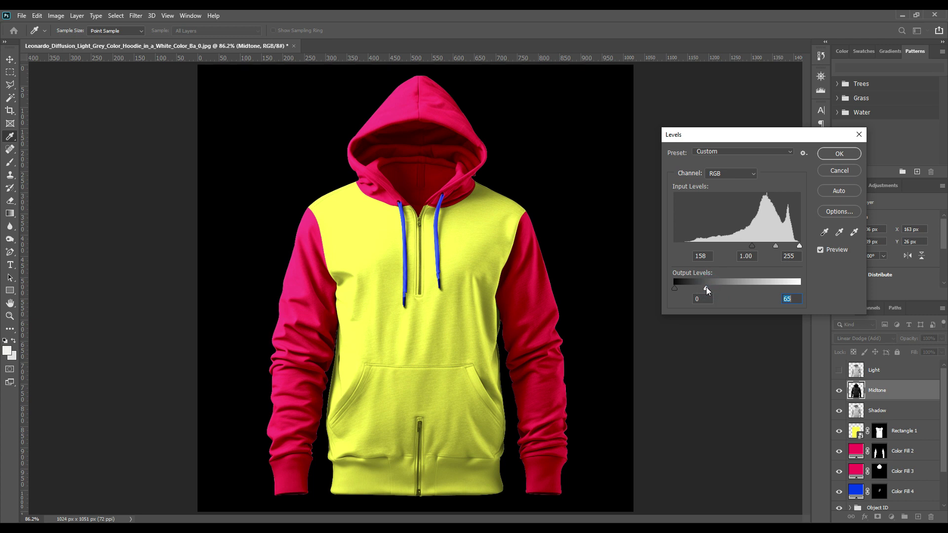
{"action": "left_click", "coordinate": [830, 156]}
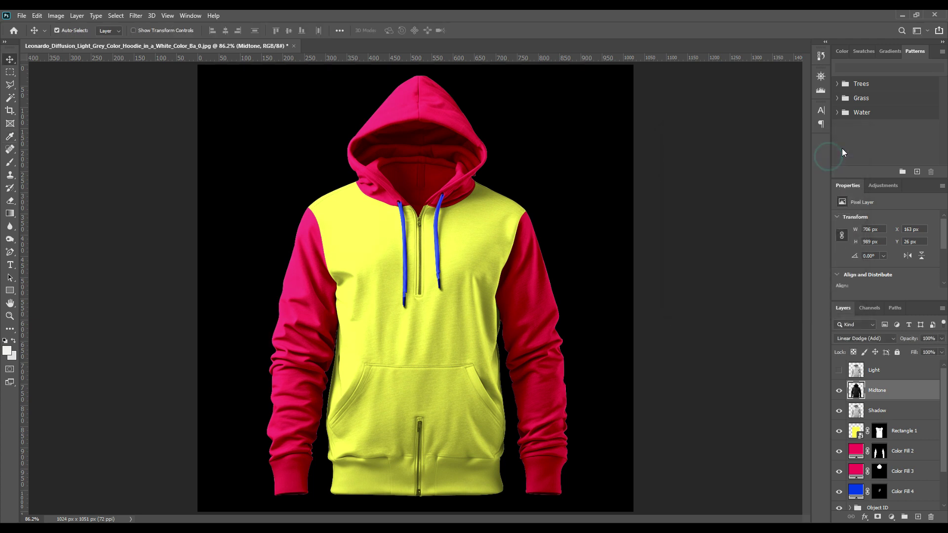
Show the Light layer and set its blend mode to Screen
{"action": "left_click", "coordinate": [839, 370]}
{"action": "left_click", "coordinate": [882, 370]}
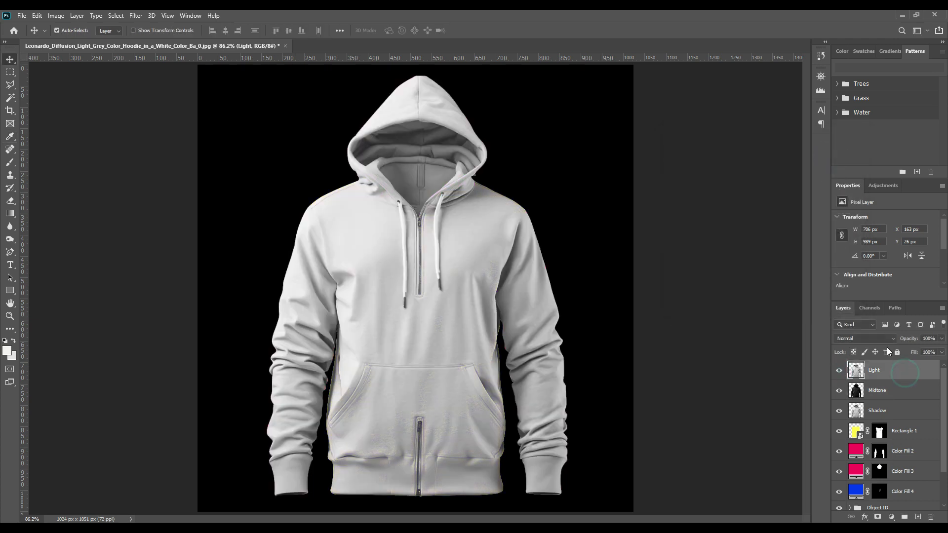
{"action": "left_click", "coordinate": [867, 340]}
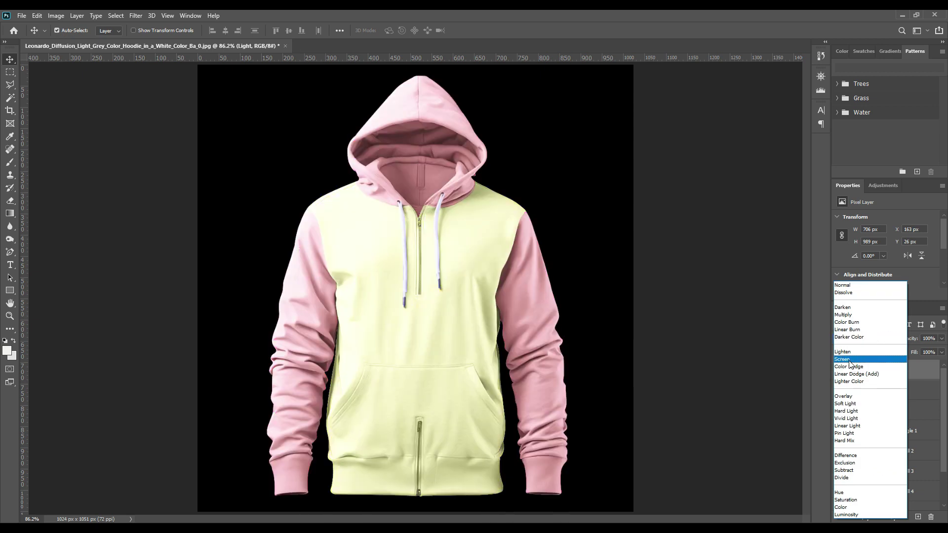
{"action": "left_click", "coordinate": [851, 364]}
Apply a Levels adjustment to the Light layer with the input black point at 213 and the output white level at 122
{"action": "left_click", "coordinate": [56, 15]}
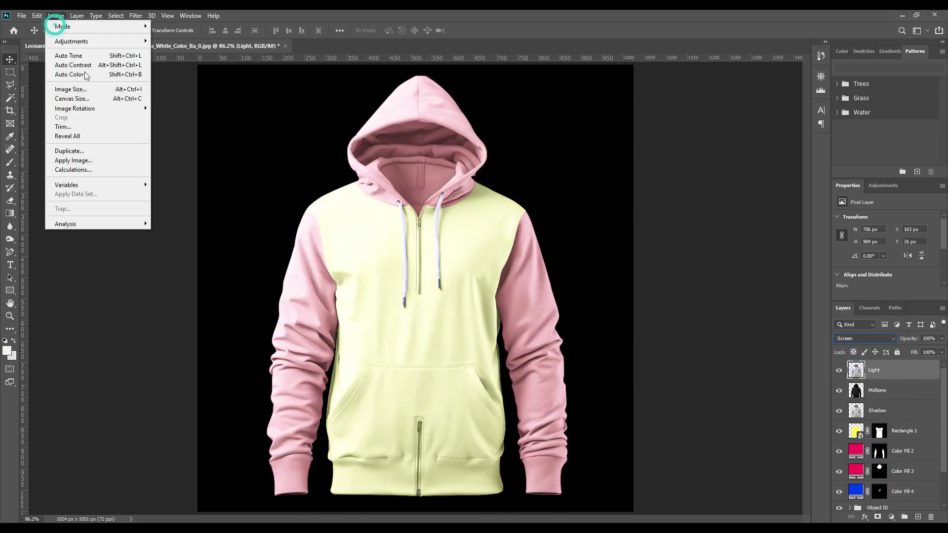
{"action": "left_click", "coordinate": [81, 42]}
{"action": "left_click", "coordinate": [189, 50]}
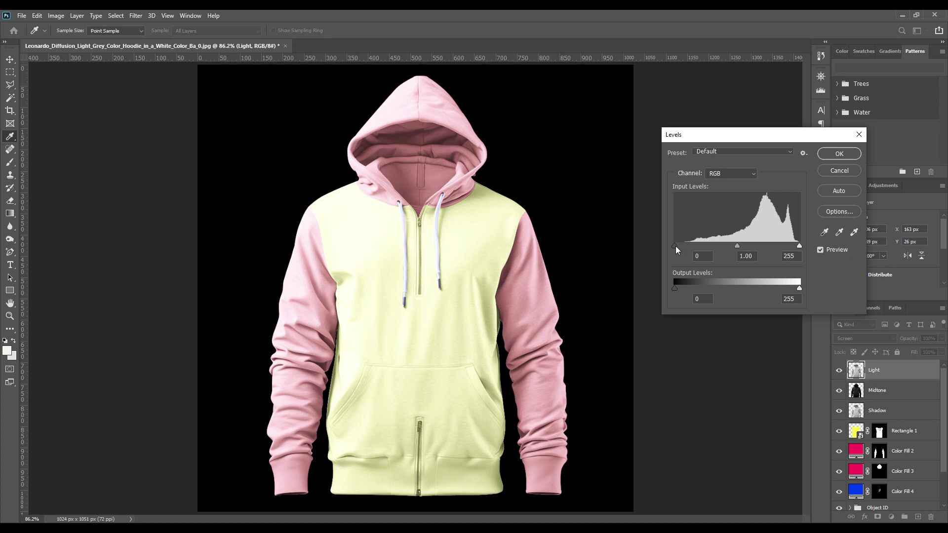
{"action": "left_click_drag", "start_coordinate": [676, 246], "coordinate": [779, 247]}
{"action": "left_click_drag", "start_coordinate": [798, 289], "coordinate": [734, 288]}
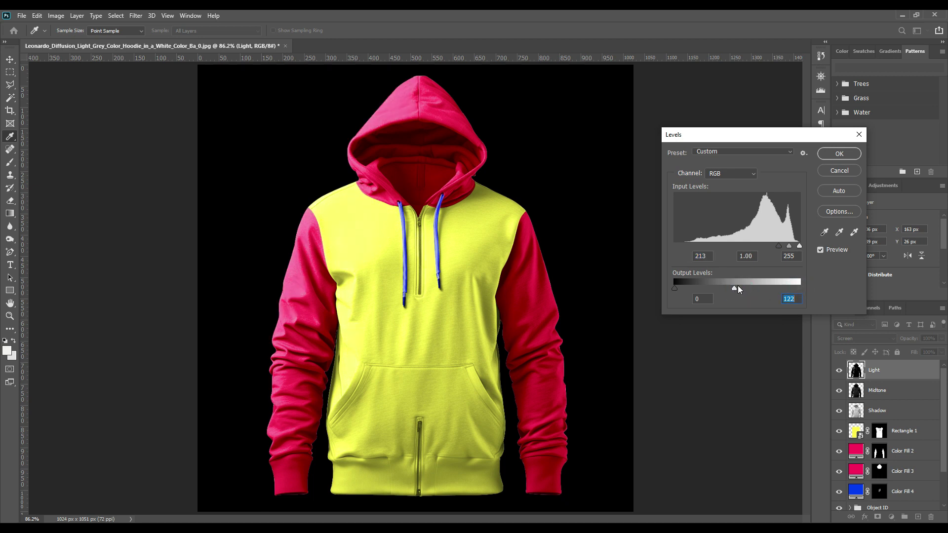
{"action": "left_click", "coordinate": [838, 153]}
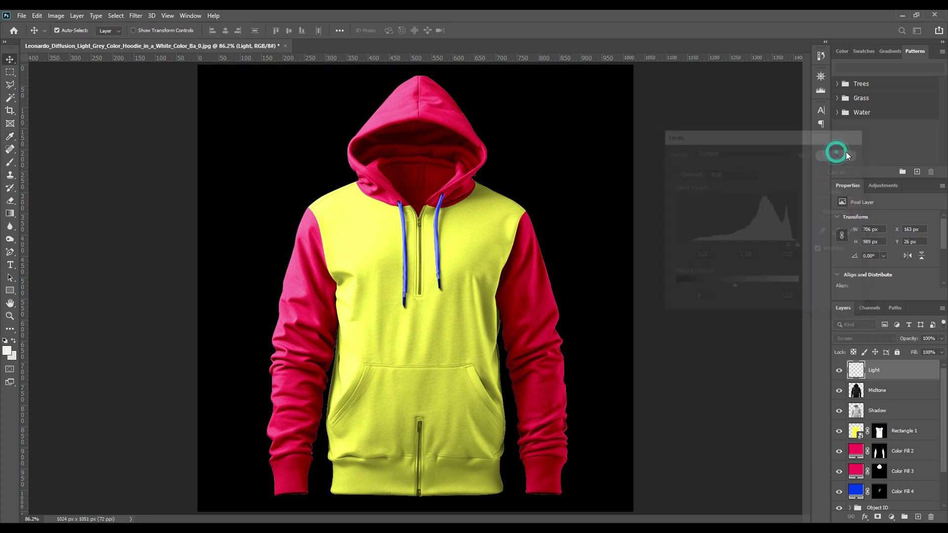
Group the Light, Midtone and Shadow layers and rename the group as FX
{"action": "left_click", "coordinate": [884, 408], "text": "shift"}
{"action": "left_click_drag", "start_coordinate": [884, 409], "coordinate": [905, 517]}
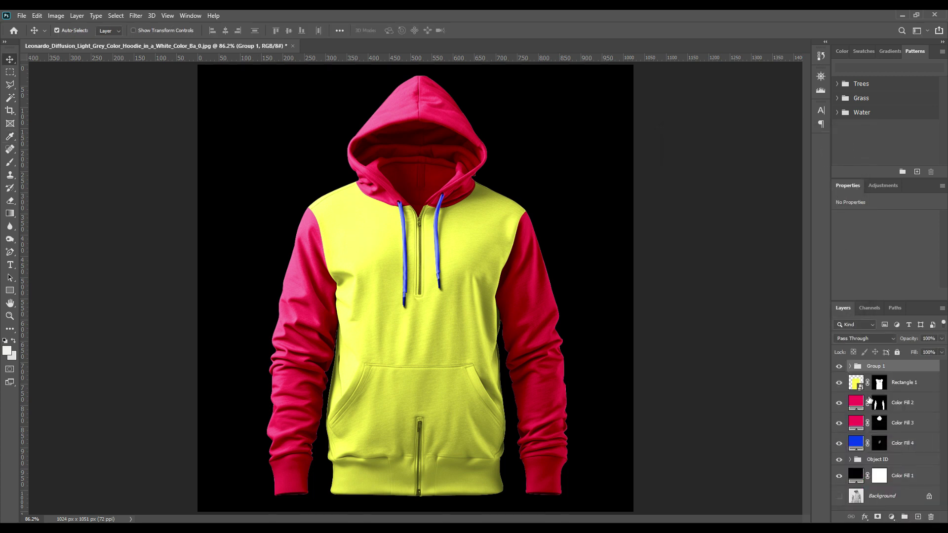
{"action": "double_click", "coordinate": [877, 366]}
{"action": "type", "text": "FX"}
{"action": "key", "text": "Return"}
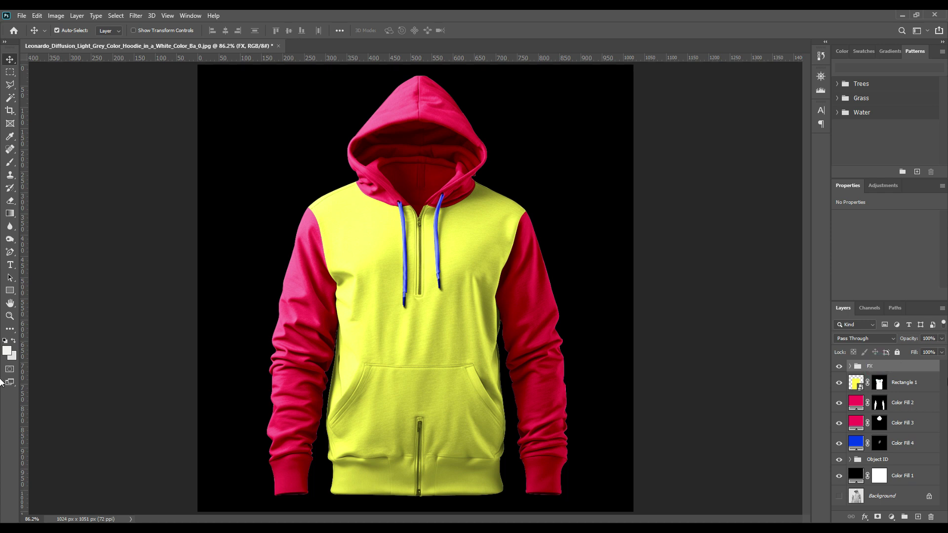
Recolour the Color Fill 1 backdrop to yellow #ffff41 and set its blend mode to Linear Burn
{"action": "double_click", "coordinate": [857, 476]}
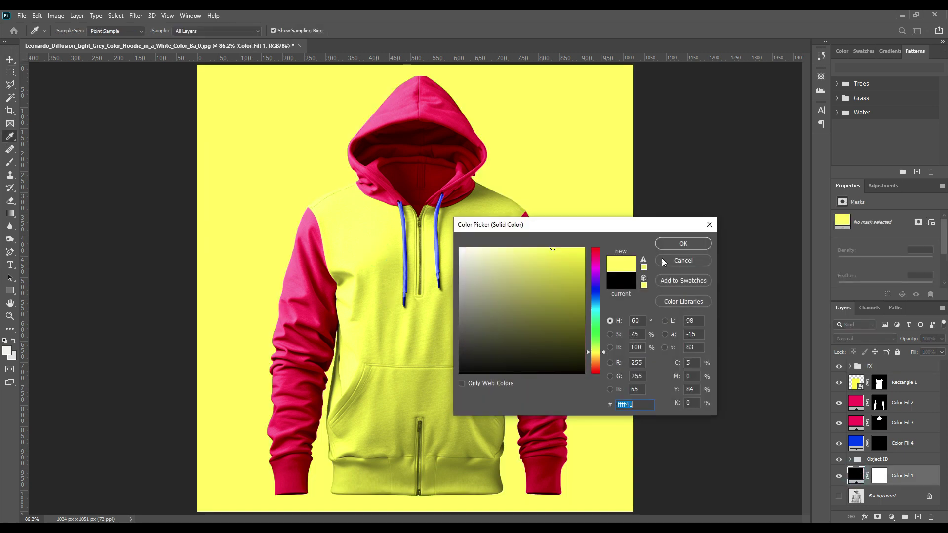
{"action": "left_click", "coordinate": [674, 244]}
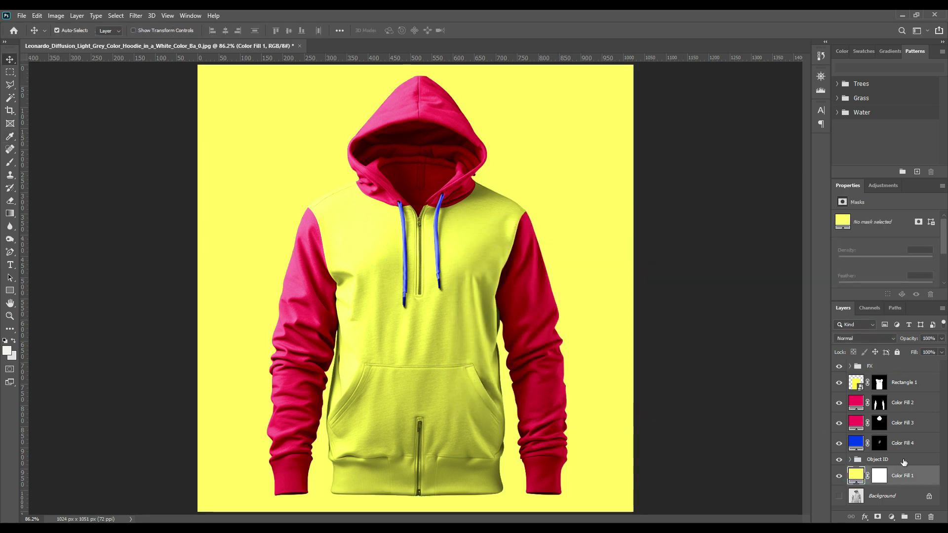
{"action": "left_click", "coordinate": [872, 338]}
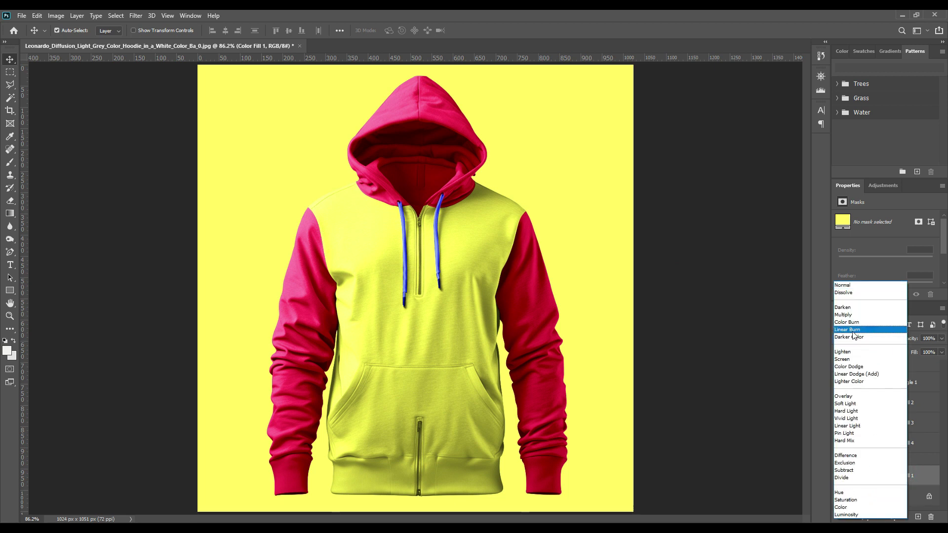
{"action": "left_click", "coordinate": [858, 330]}
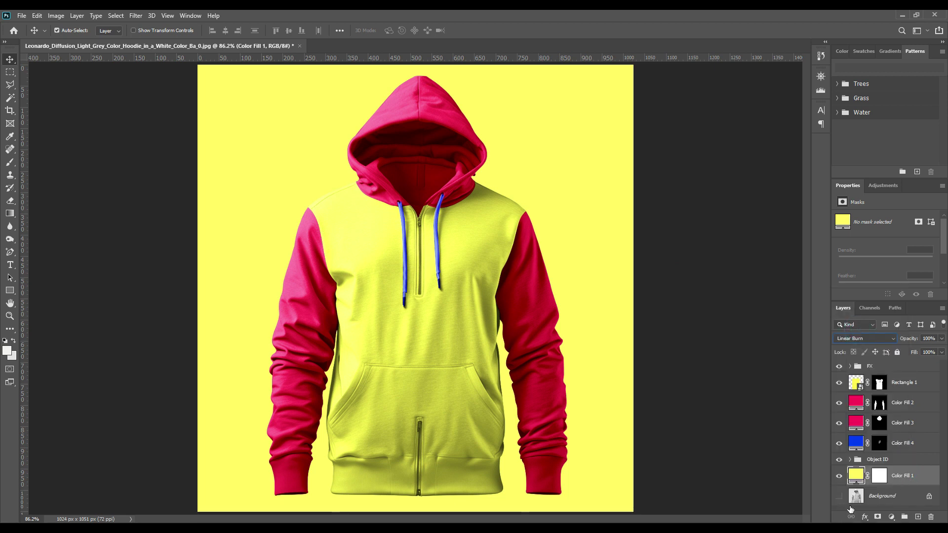
Show the Background layer and recolour the Color Fill 1 backdrop to white
{"action": "left_click", "coordinate": [839, 497]}
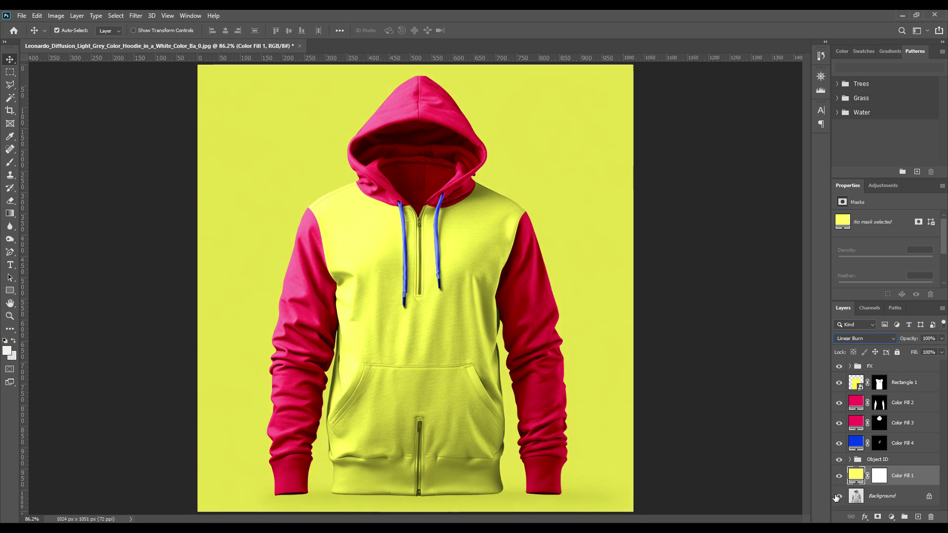
{"action": "left_click", "coordinate": [884, 498]}
{"action": "left_click", "coordinate": [856, 476]}
{"action": "left_click_drag", "start_coordinate": [529, 268], "coordinate": [487, 245]}
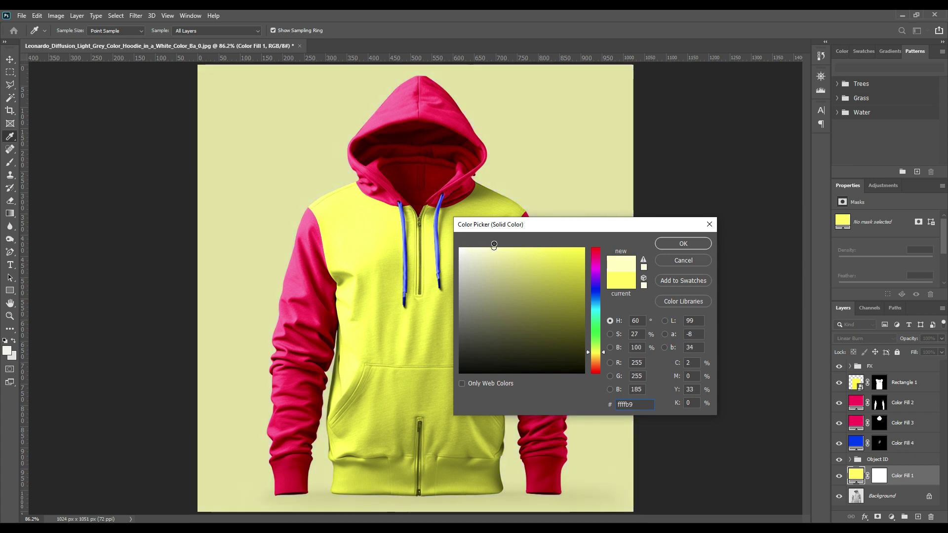
{"action": "double_click", "coordinate": [625, 405]}
{"action": "type", "text": "f5f5e9"}
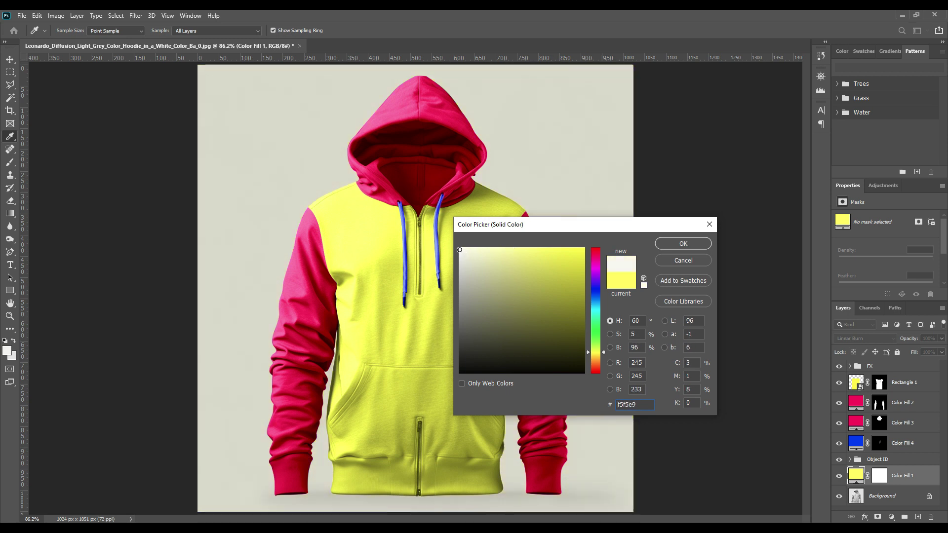
{"action": "left_click", "coordinate": [678, 244]}
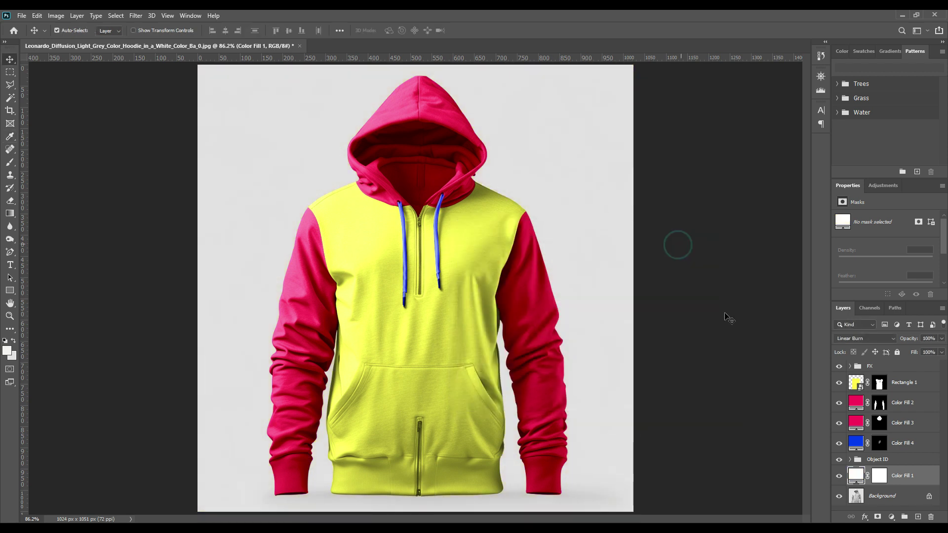
Try mid-grey #777777 on the sleeves' Color Fill 2 layer
{"action": "left_click", "coordinate": [908, 386]}
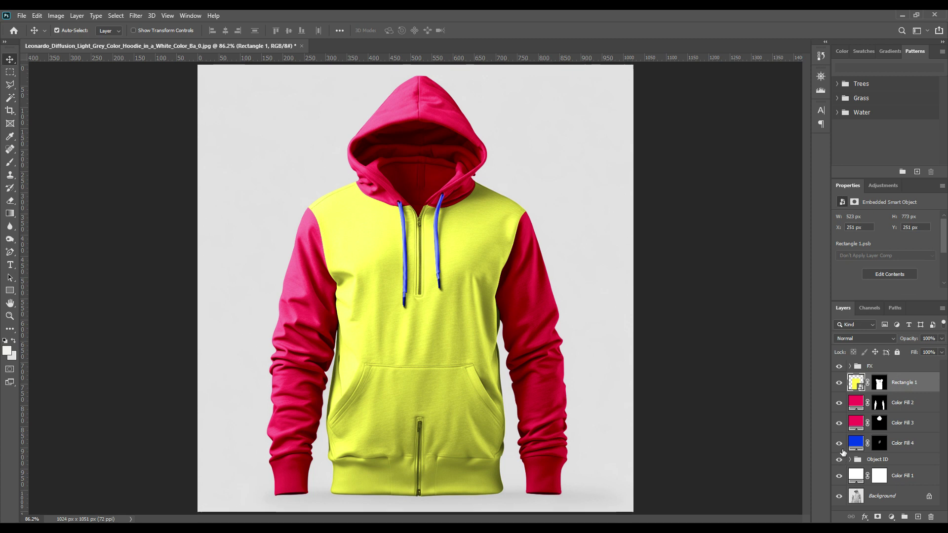
{"action": "left_click", "coordinate": [856, 404]}
{"action": "double_click", "coordinate": [857, 404]}
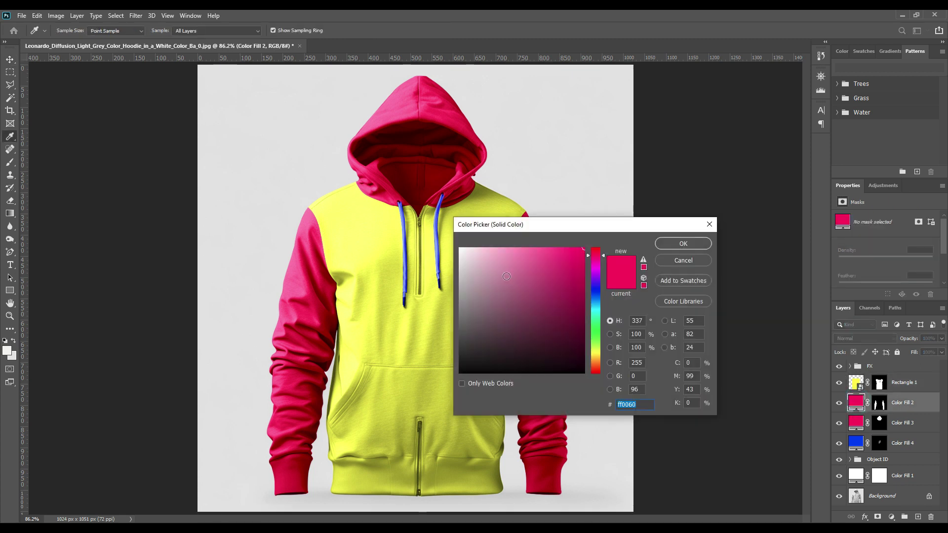
{"action": "mouse_move", "coordinate": [510, 267]}
{"action": "left_mouse_down"}
{"action": "mouse_move", "coordinate": [446, 327]}
{"action": "mouse_move", "coordinate": [437, 315]}
{"action": "left_mouse_up"}
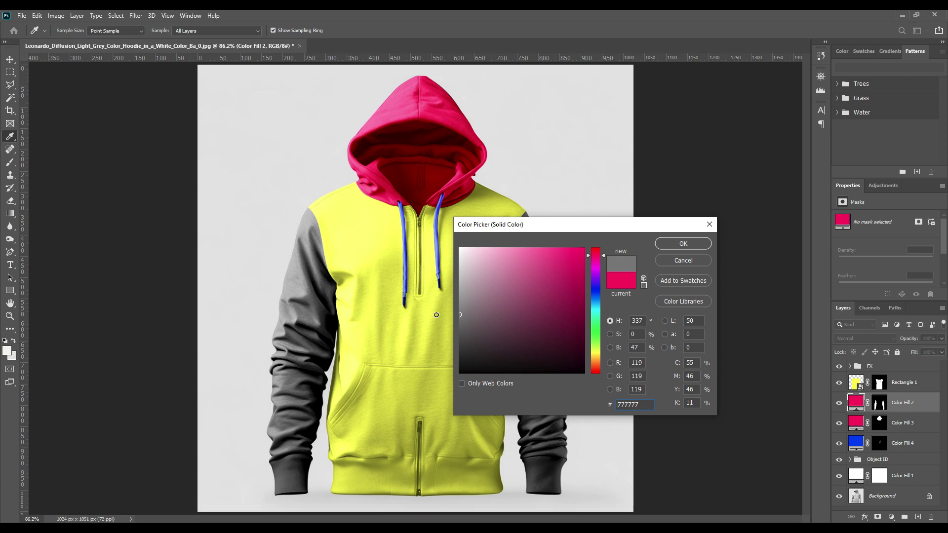
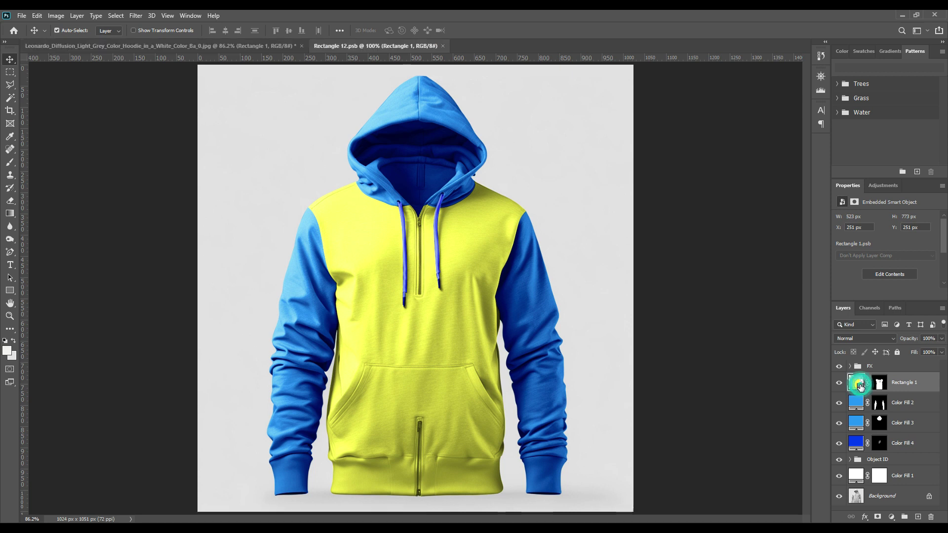
Add the text "Place Your Design Here" inside the Rectangle 1 smart object, starting a new line after "Place"
{"action": "left_click", "coordinate": [12, 267]}
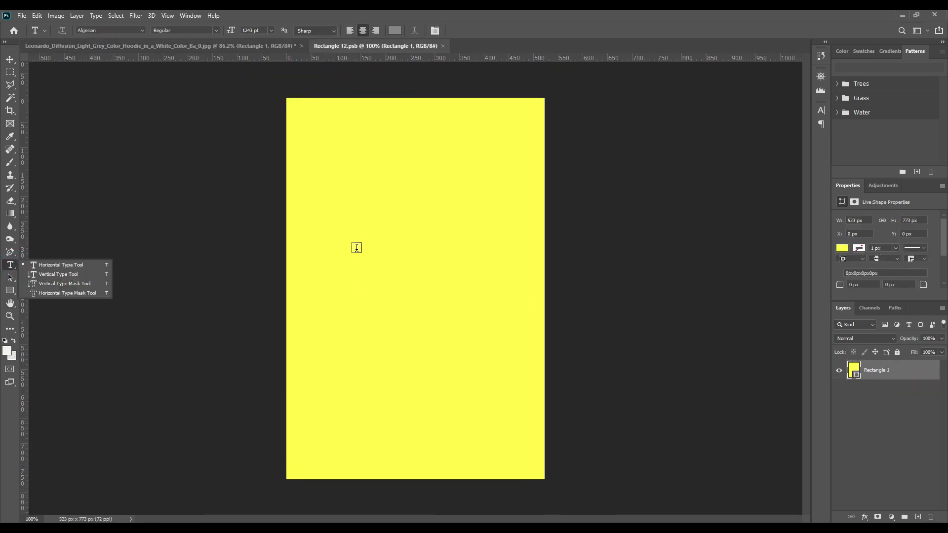
{"action": "left_click", "coordinate": [357, 247]}
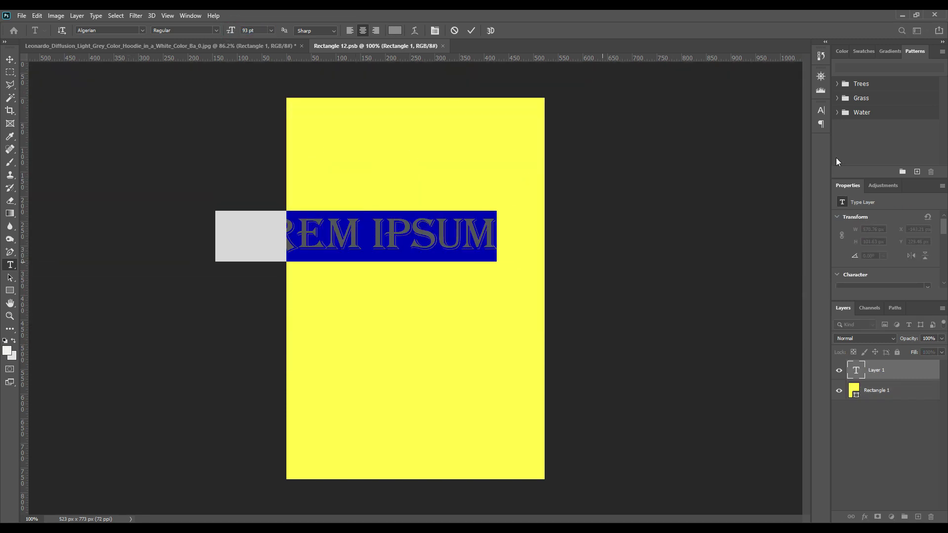
{"action": "type", "text": "Place"}
{"action": "key", "text": "Return"}
{"action": "type", "text": "Your Design Here"}
{"action": "key", "text": "ctrl+Return"}
Set the design text's font to Almeythen
{"action": "left_click", "coordinate": [821, 110]}
{"action": "left_click", "coordinate": [762, 125]}
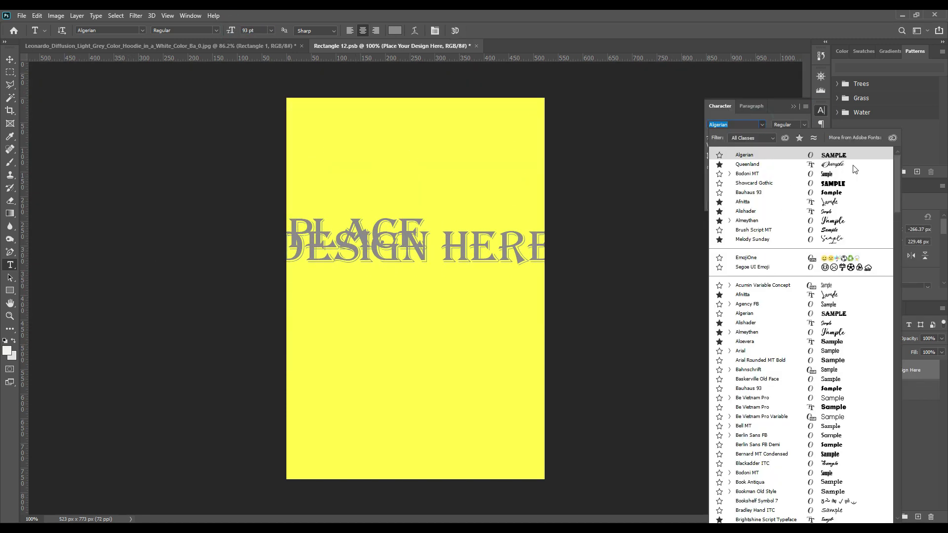
{"action": "left_click", "coordinate": [760, 220]}
Break the text so each of its four words has its own line, and reapply the Almeythen font
{"action": "left_click_drag", "start_coordinate": [414, 277], "coordinate": [474, 276]}
{"action": "left_click", "coordinate": [403, 277]}
{"action": "key", "text": "Return"}
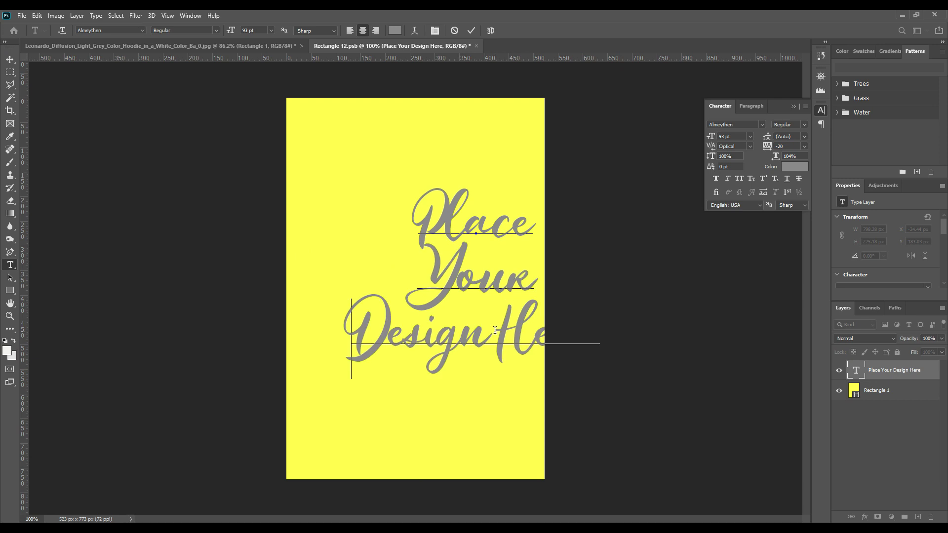
{"action": "left_click", "coordinate": [495, 330]}
{"action": "key", "text": "Return"}
{"action": "key", "text": "ctrl+Return"}
{"action": "left_click", "coordinate": [762, 124]}
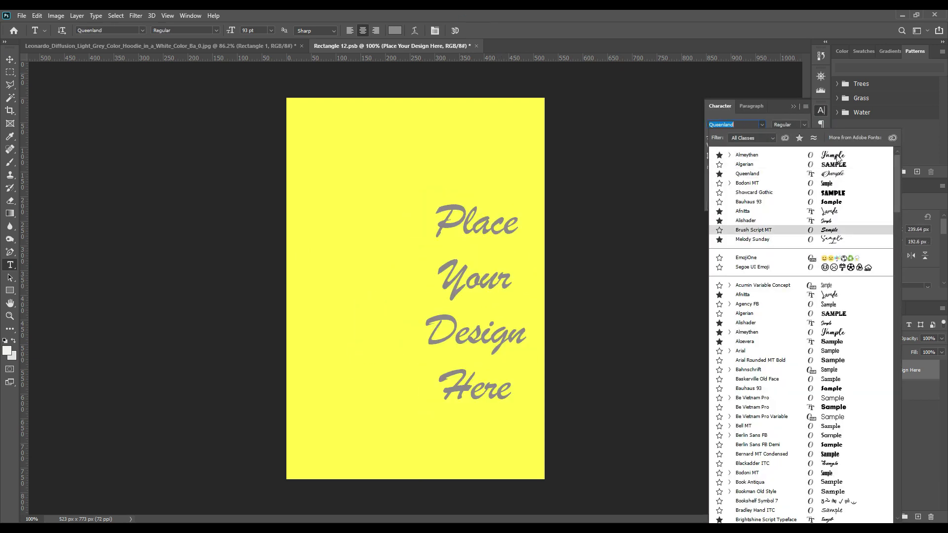
{"action": "left_click", "coordinate": [838, 157]}
Centre the text horizontally on the canvas and change its colour to near-black
{"action": "key", "text": "v"}
{"action": "left_click", "coordinate": [339, 31]}
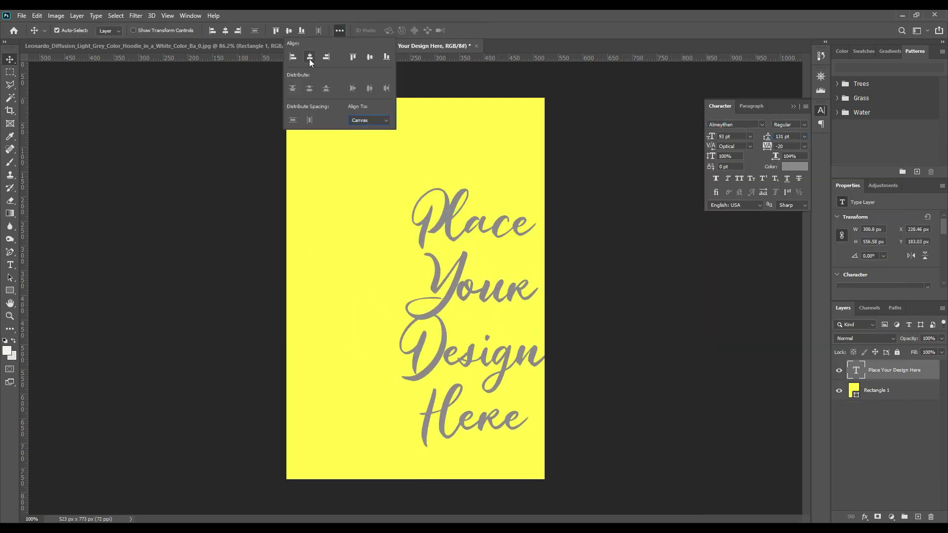
{"action": "left_click", "coordinate": [310, 60]}
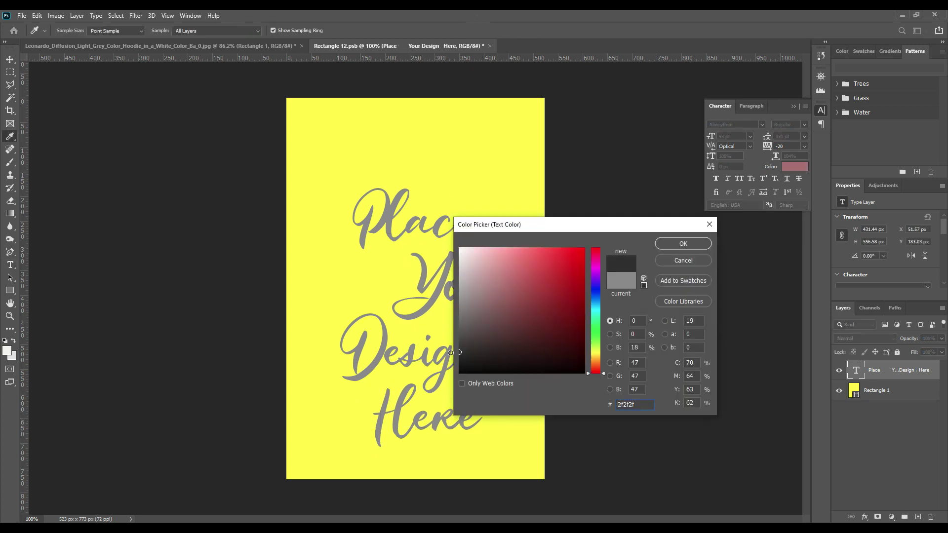
{"action": "key", "text": "Return"}
{"action": "key", "text": "ctrl+Return"}
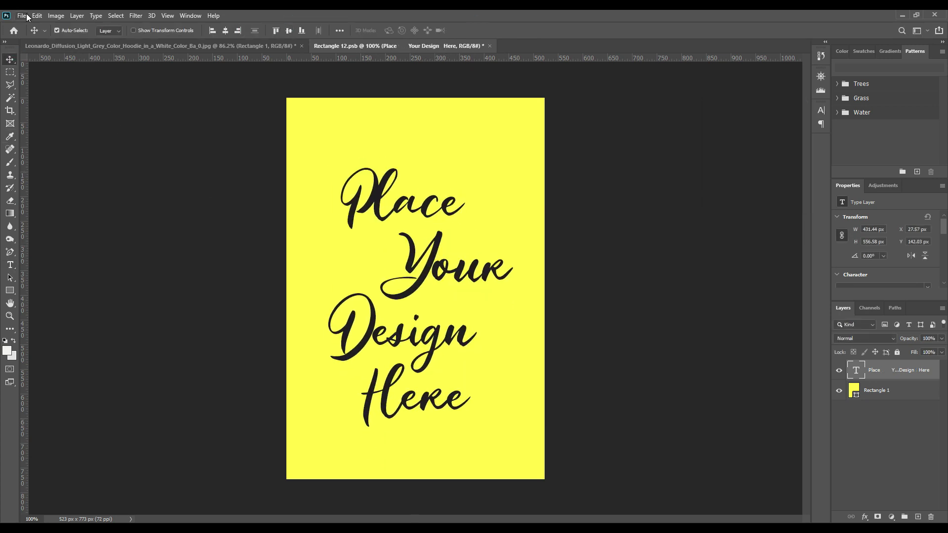
Save the smart object's contents and return to the hoodie mockup document with no layer selected
{"action": "left_click", "coordinate": [23, 15]}
{"action": "left_click", "coordinate": [53, 126]}
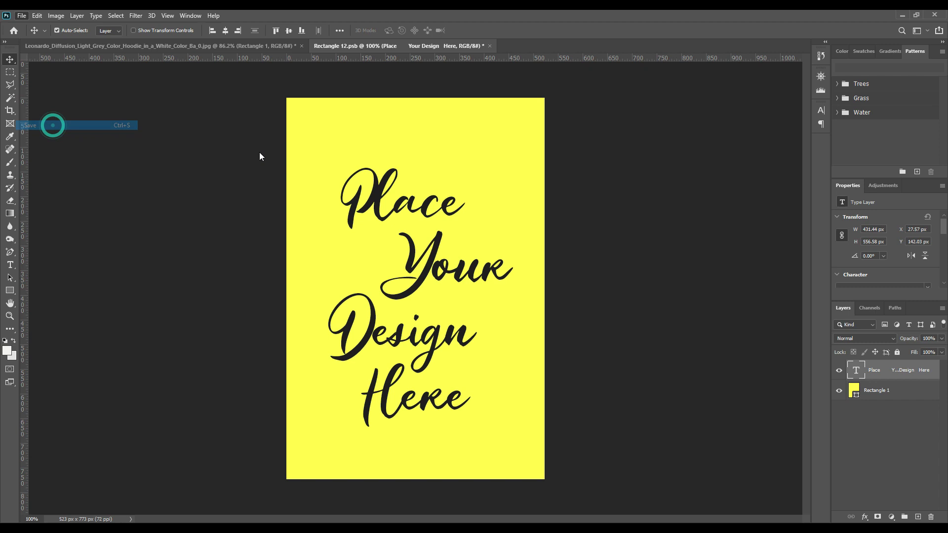
{"action": "left_click", "coordinate": [248, 44]}
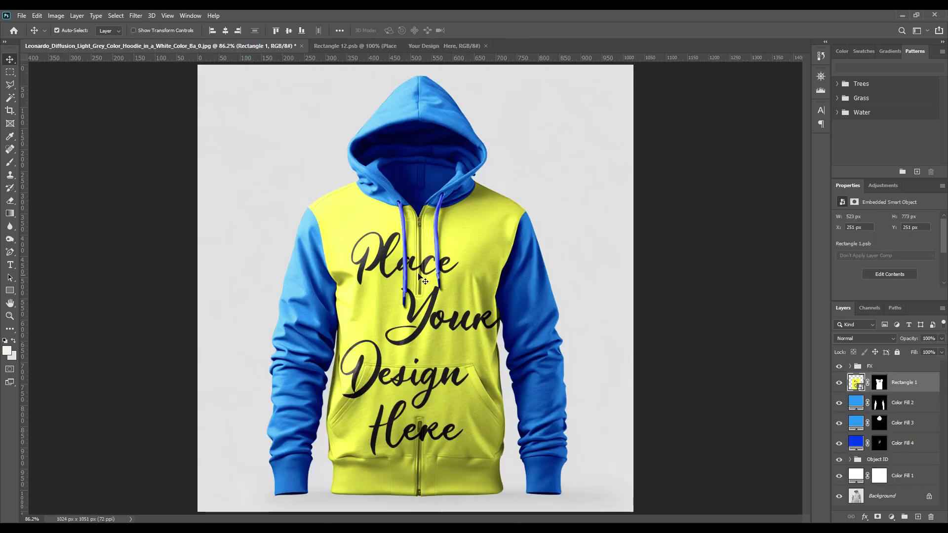
{"action": "left_click", "coordinate": [677, 324]}
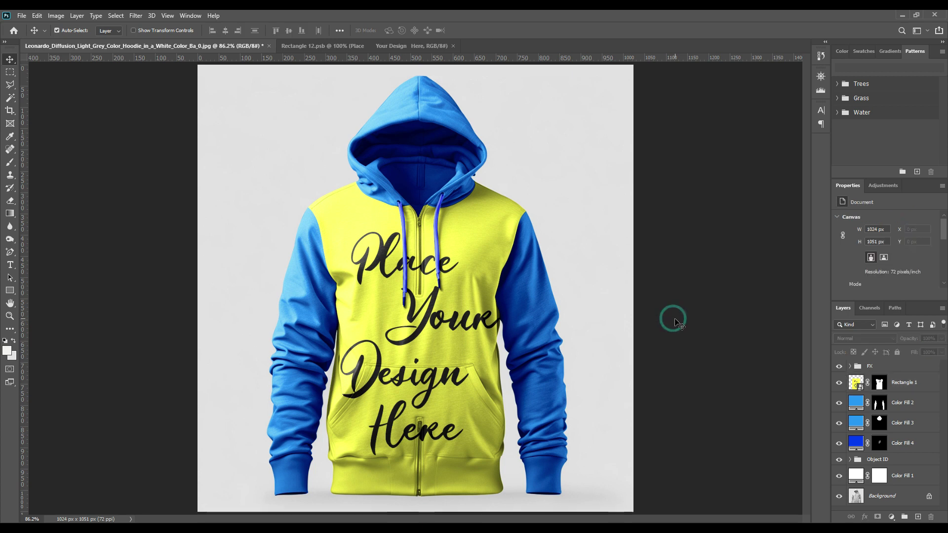
Recolour the drawstrings' Color Fill 4 layer to a fully saturated blue with a hue of 219°
{"action": "double_click", "coordinate": [858, 441]}
{"action": "left_click", "coordinate": [446, 344]}
{"action": "left_click_drag", "start_coordinate": [447, 344], "coordinate": [597, 290]}
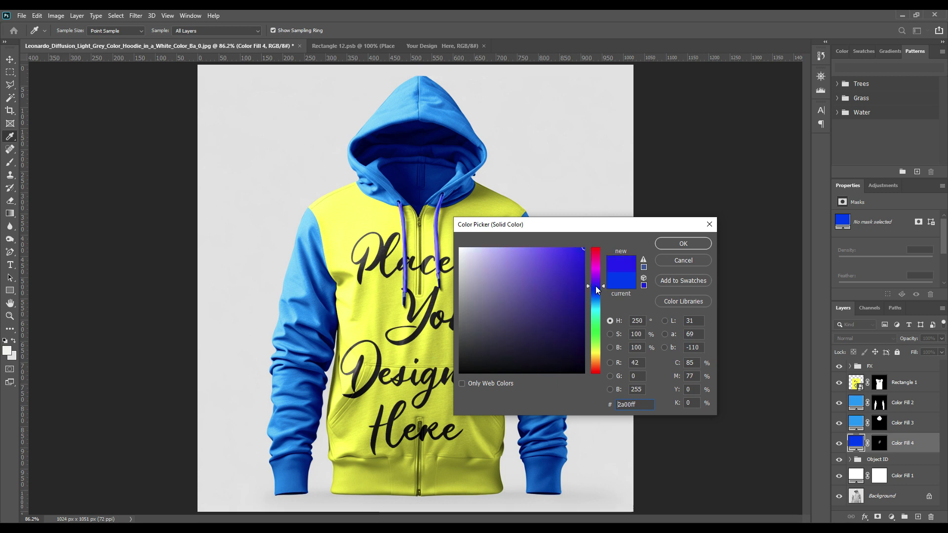
{"action": "mouse_move", "coordinate": [579, 257]}
{"action": "left_mouse_down"}
{"action": "mouse_move", "coordinate": [584, 284]}
{"action": "mouse_move", "coordinate": [553, 271]}
{"action": "mouse_move", "coordinate": [540, 248]}
{"action": "left_mouse_up"}
{"action": "left_click_drag", "start_coordinate": [592, 291], "coordinate": [594, 297]}
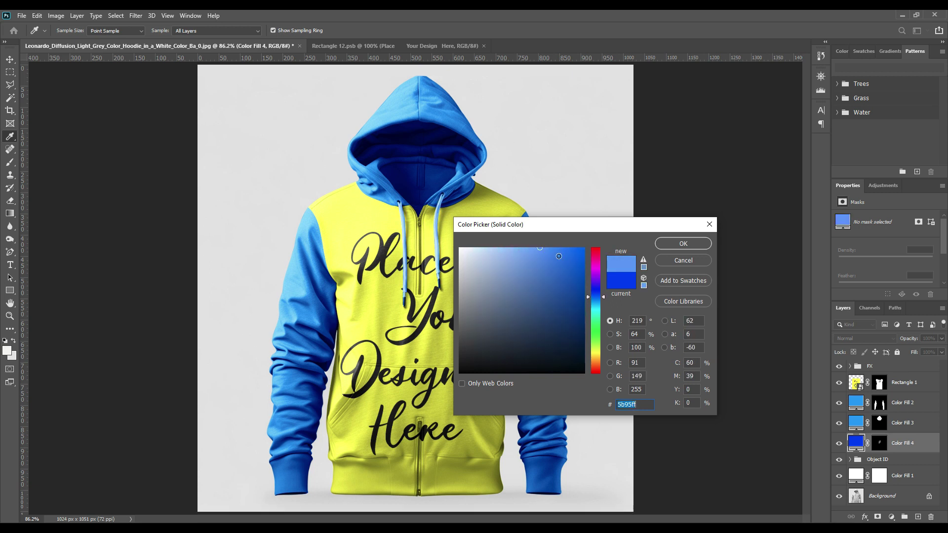
{"action": "left_click_drag", "start_coordinate": [556, 254], "coordinate": [588, 249]}
{"action": "left_click", "coordinate": [692, 244]}
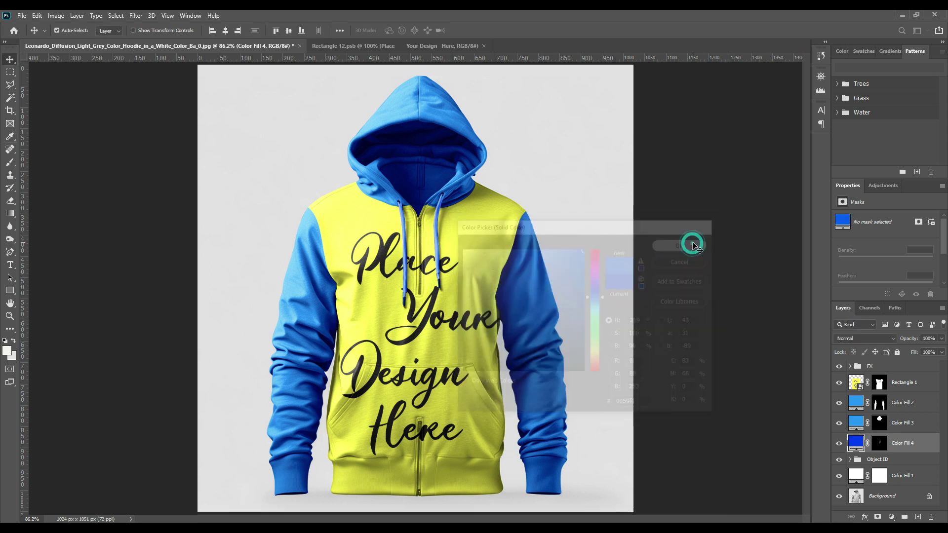
{"action": "left_click", "coordinate": [719, 281]}
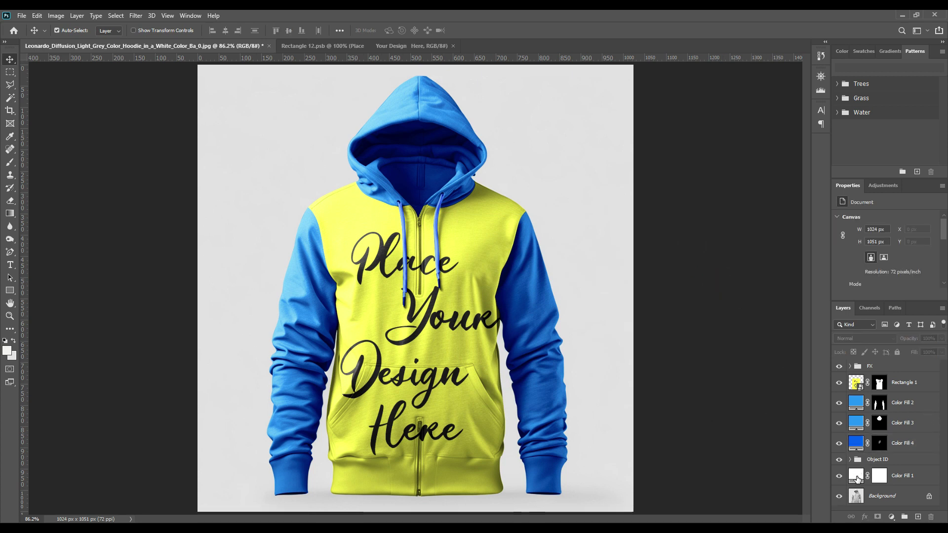
Recolour the Color Fill 1 backdrop behind the hoodie to a bright yellow
{"action": "double_click", "coordinate": [857, 477]}
{"action": "left_click", "coordinate": [439, 316]}
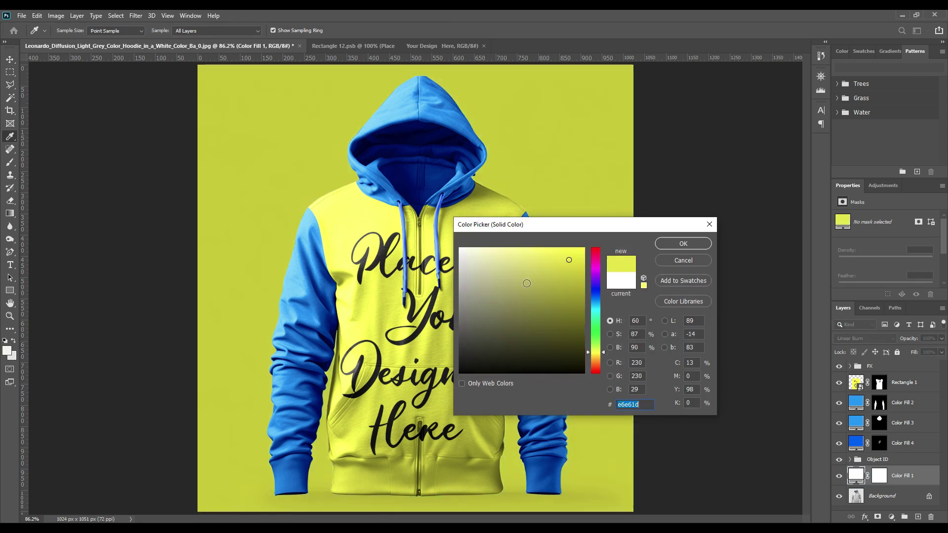
{"action": "left_click_drag", "start_coordinate": [569, 261], "coordinate": [582, 242]}
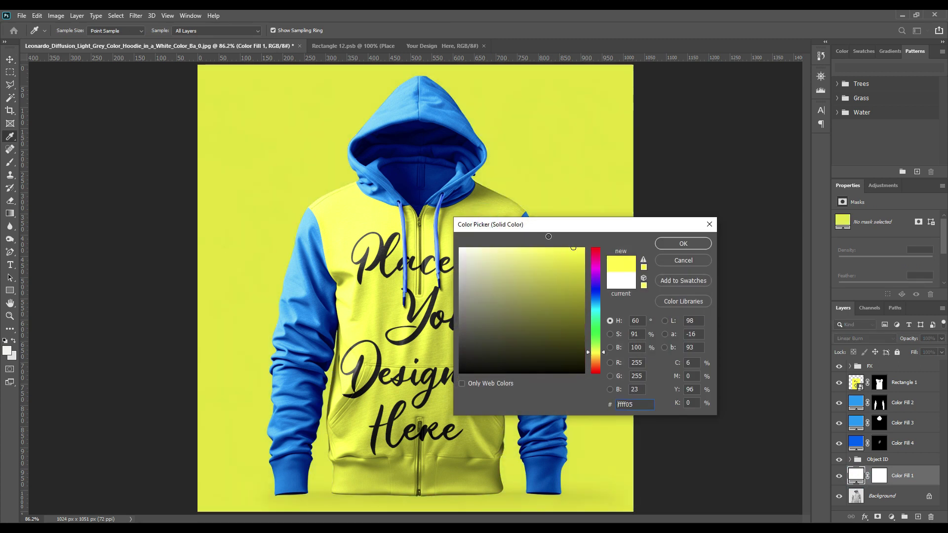
{"action": "left_click", "coordinate": [683, 244]}
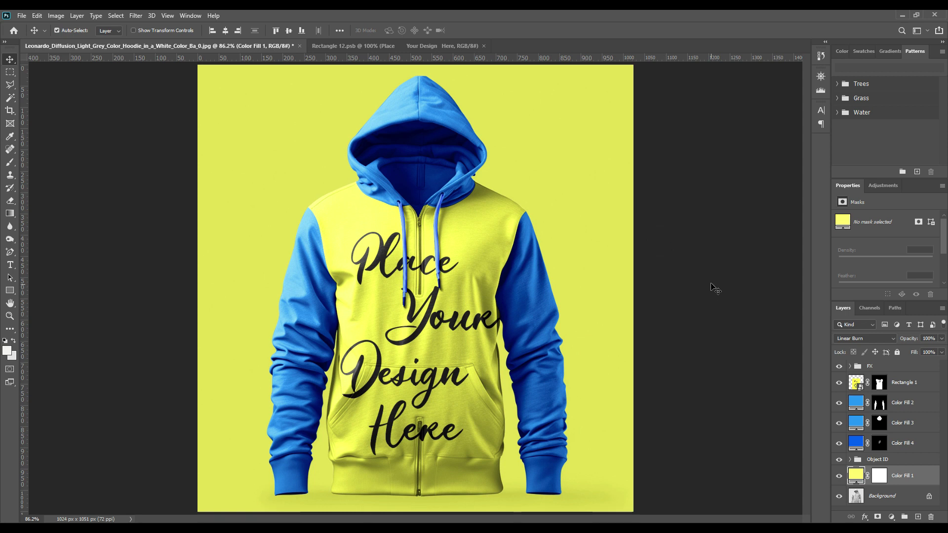
{"action": "left_click", "coordinate": [711, 284]}
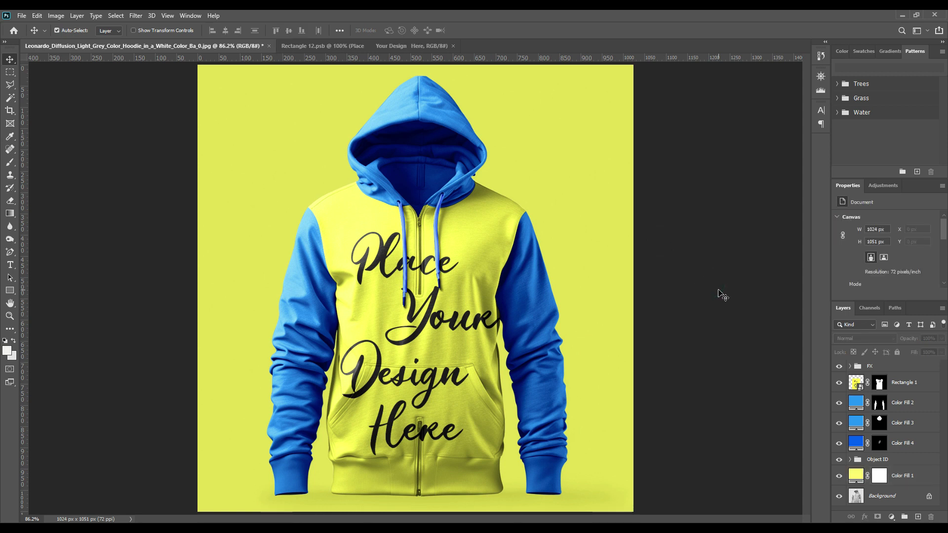